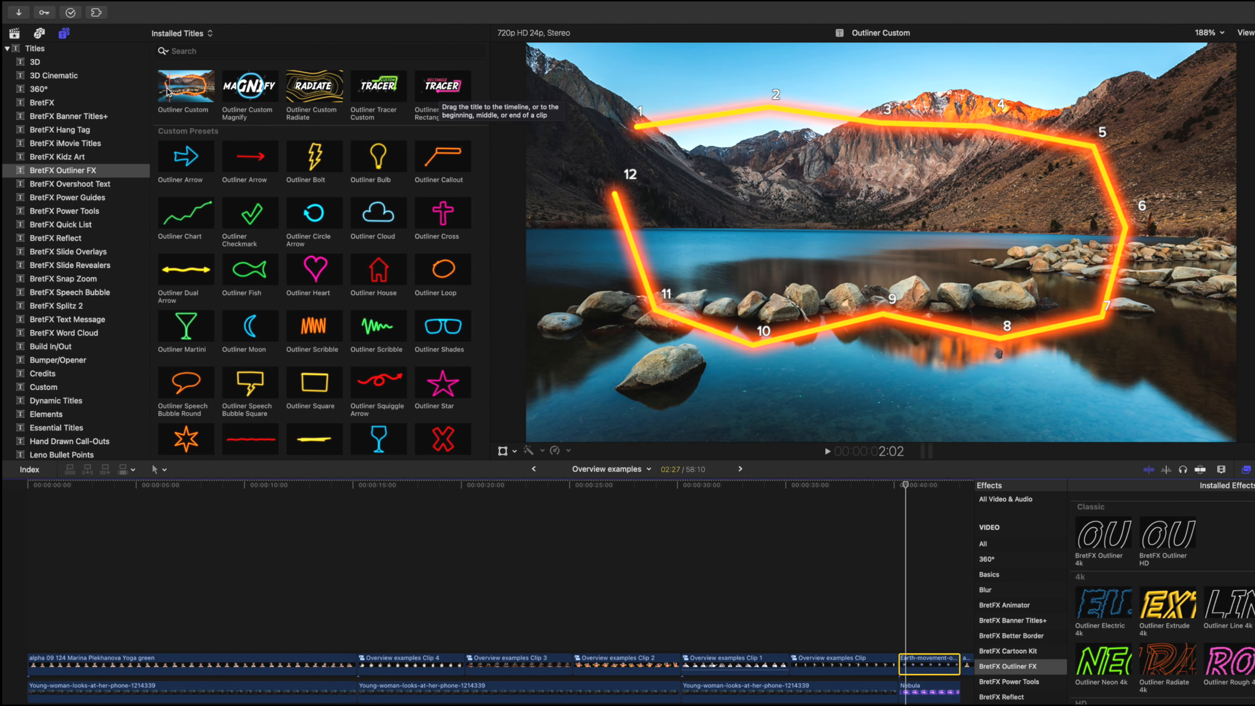
- Open the Custom Examples project and add the Outliner Custom title above the first clip in its timeline
left_click(173, 90)
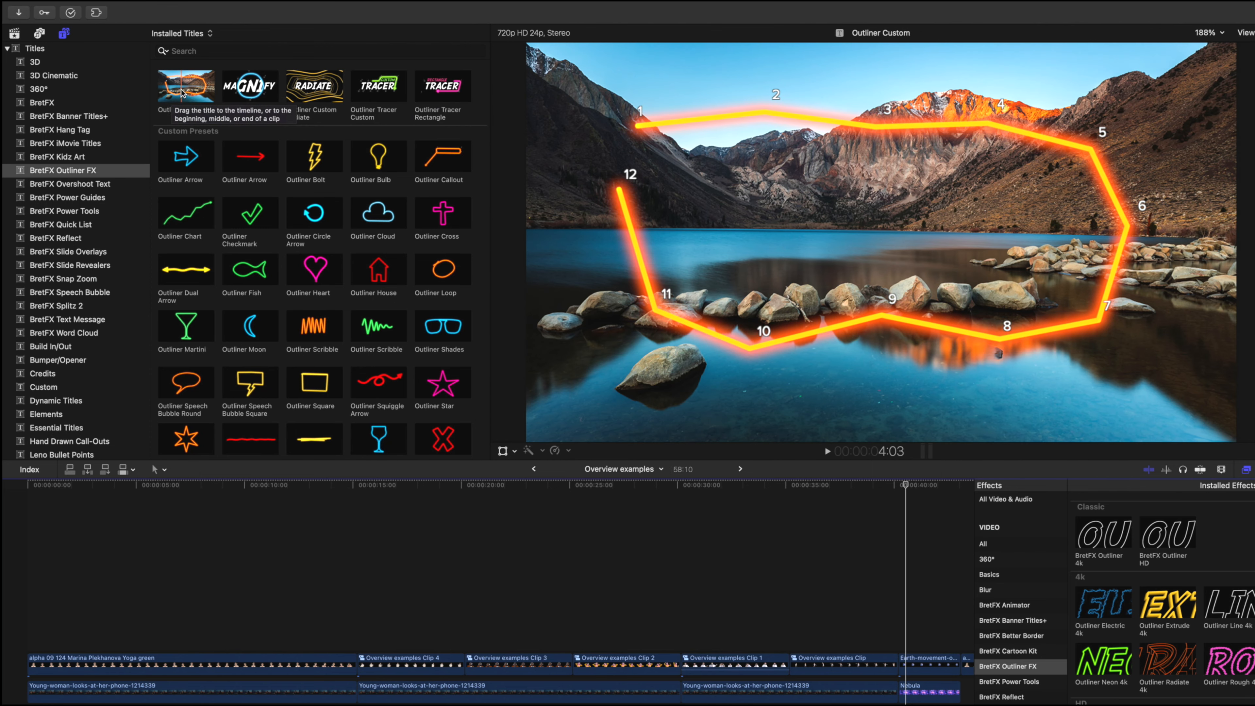
left_click(739, 470)
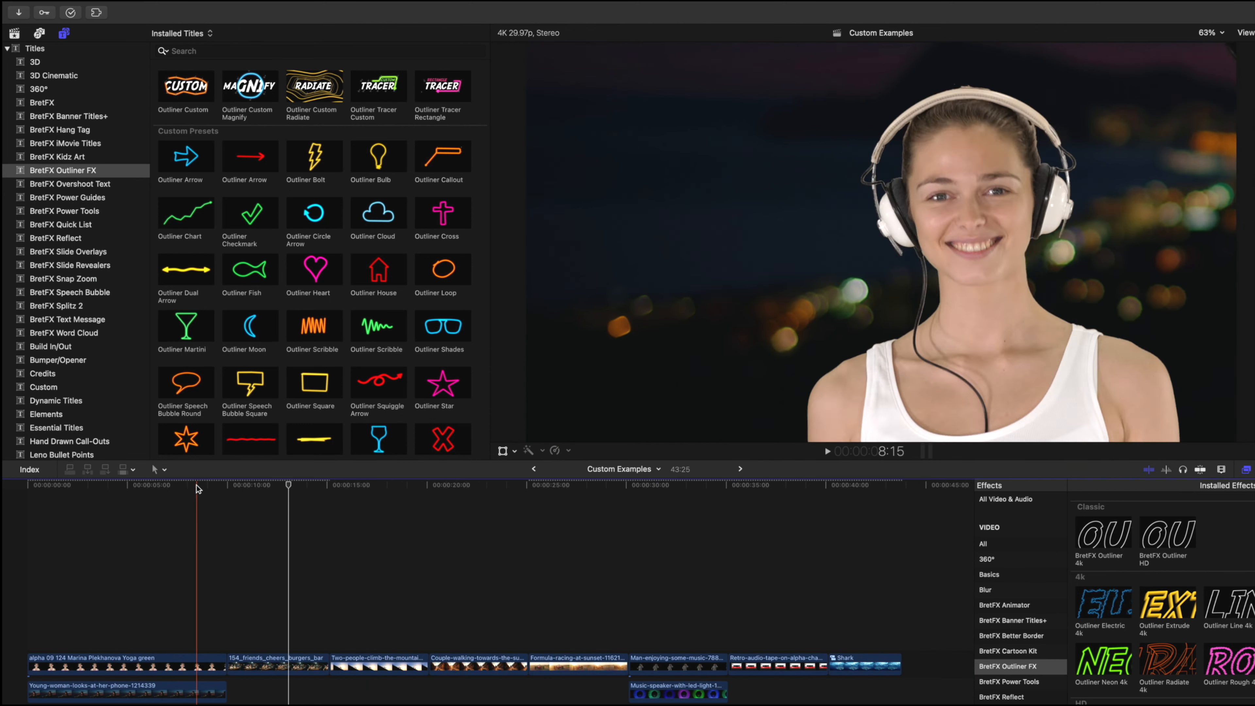
left_click(117, 487)
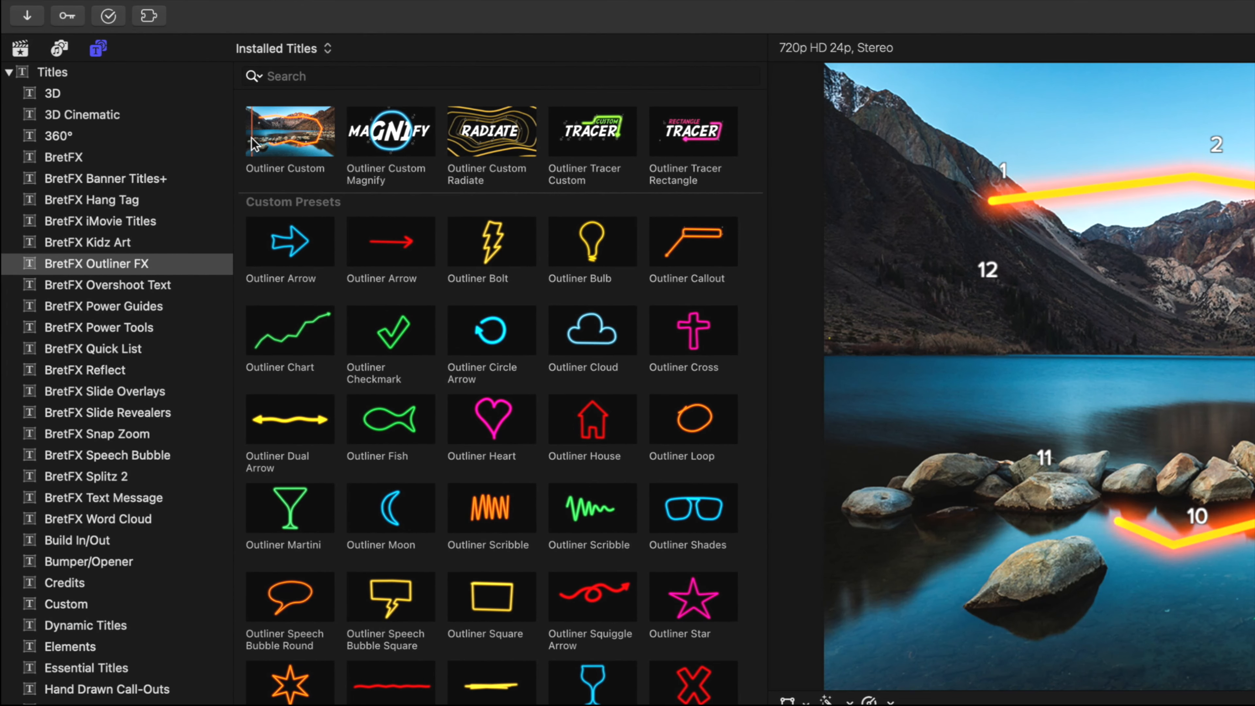
left_click(282, 138)
left_click_drag(286, 144, 12, 588)
mouse_move(84, 473)
left_mouse_down()
mouse_move(39, 476)
mouse_move(71, 478)
left_mouse_up()
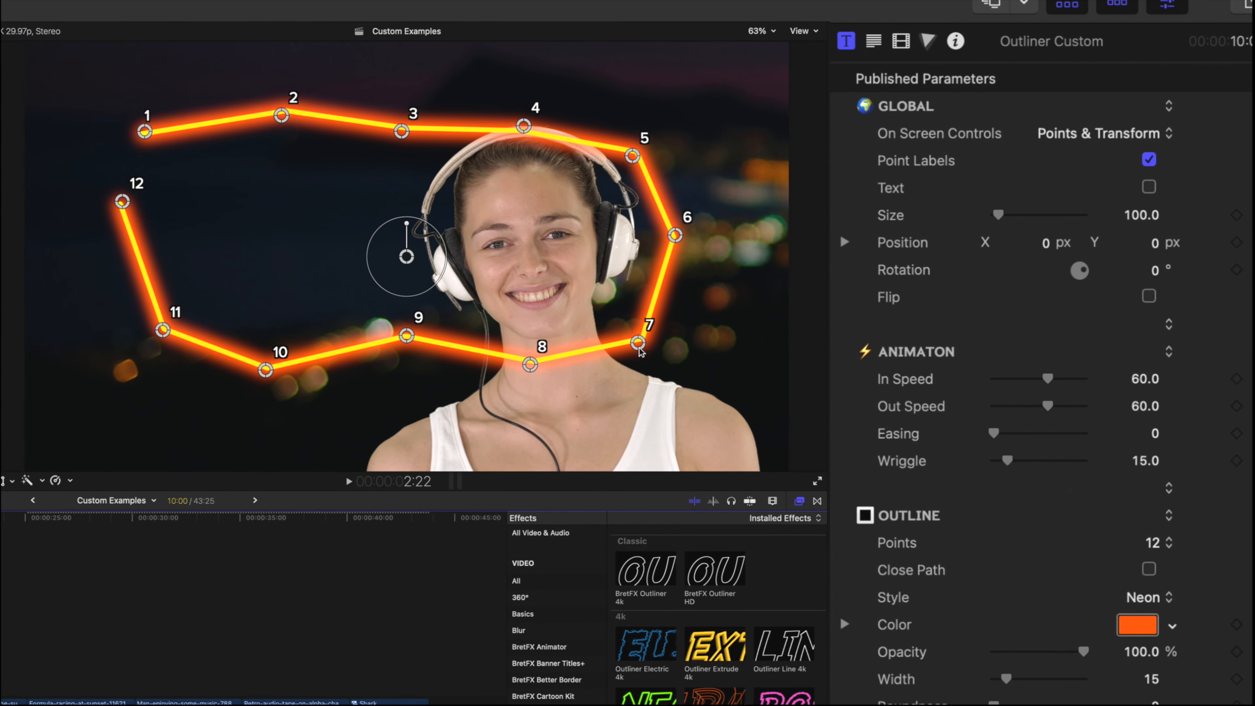
- Move outline point 7 slightly down and inward, and scale the whole outline to a size of about 105.4
mouse_move(642, 346)
left_mouse_down()
mouse_move(675, 384)
mouse_move(692, 377)
mouse_move(635, 352)
left_mouse_up()
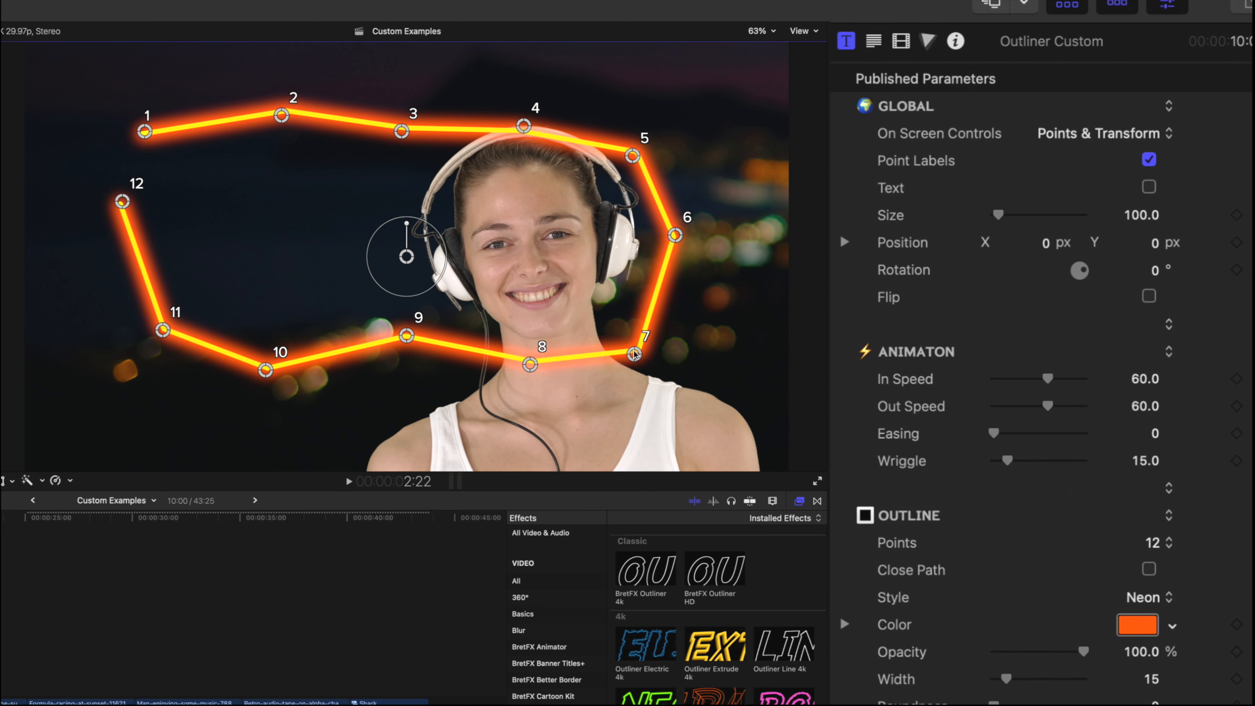
left_click_drag(408, 262, 409, 232)
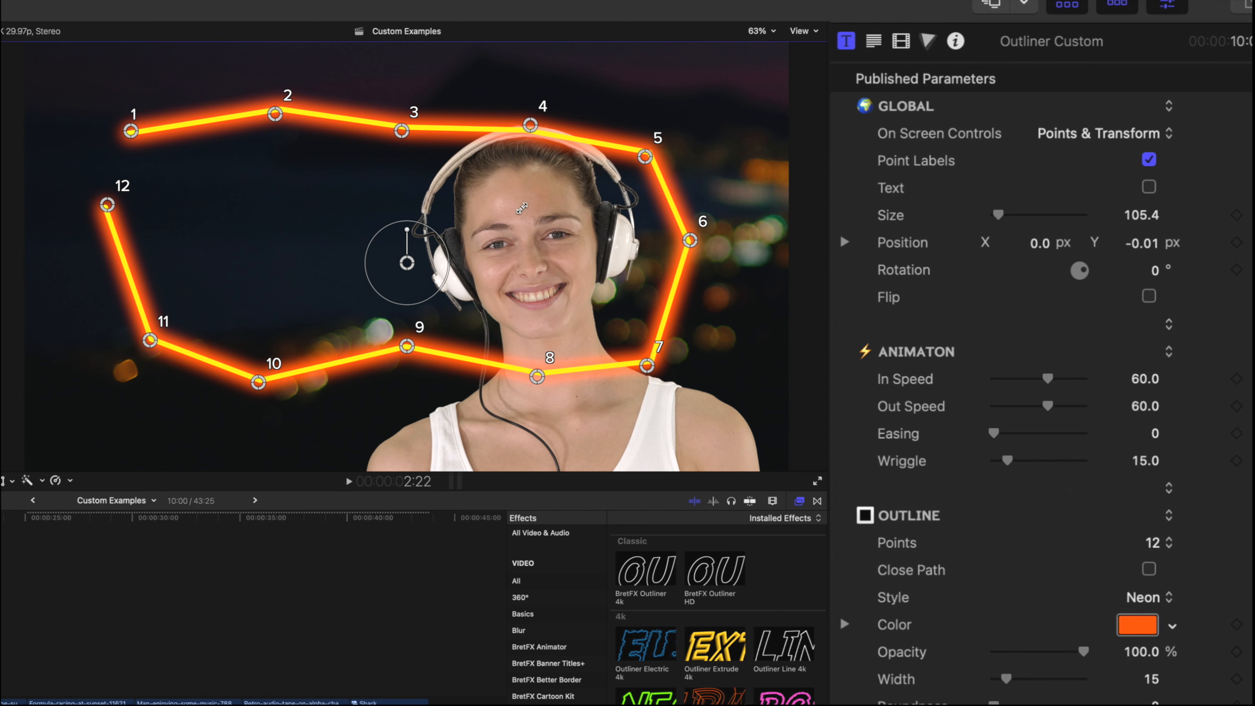
- Limit the on-screen controls to Points Only and nudge outline point 3 slightly down and to the right
left_click(1083, 145)
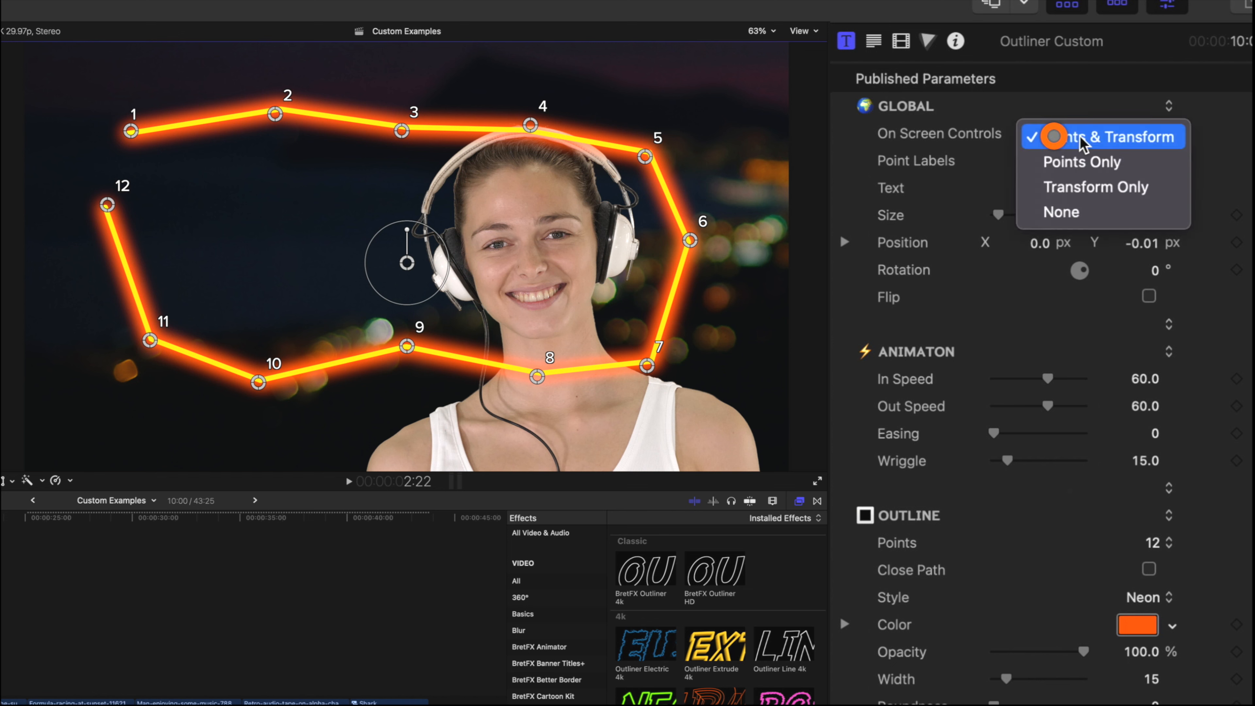
left_click(1080, 167)
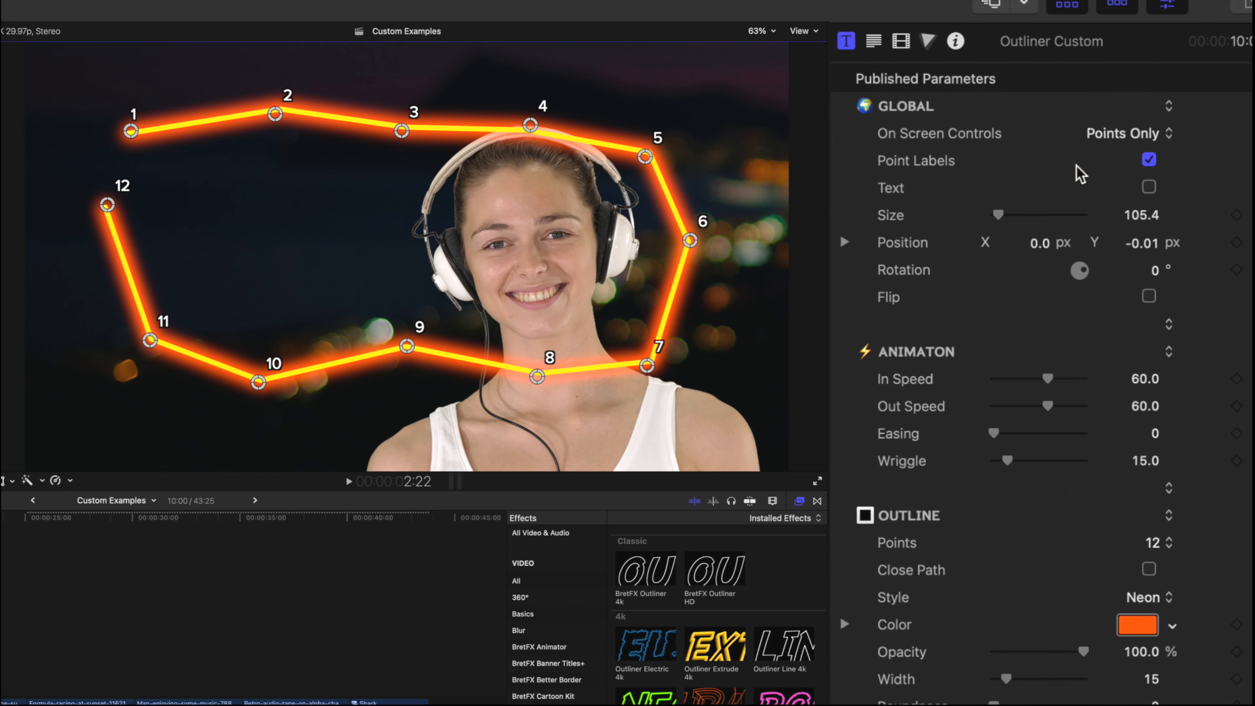
mouse_move(407, 140)
left_mouse_down()
mouse_move(428, 131)
mouse_move(414, 138)
left_mouse_up()
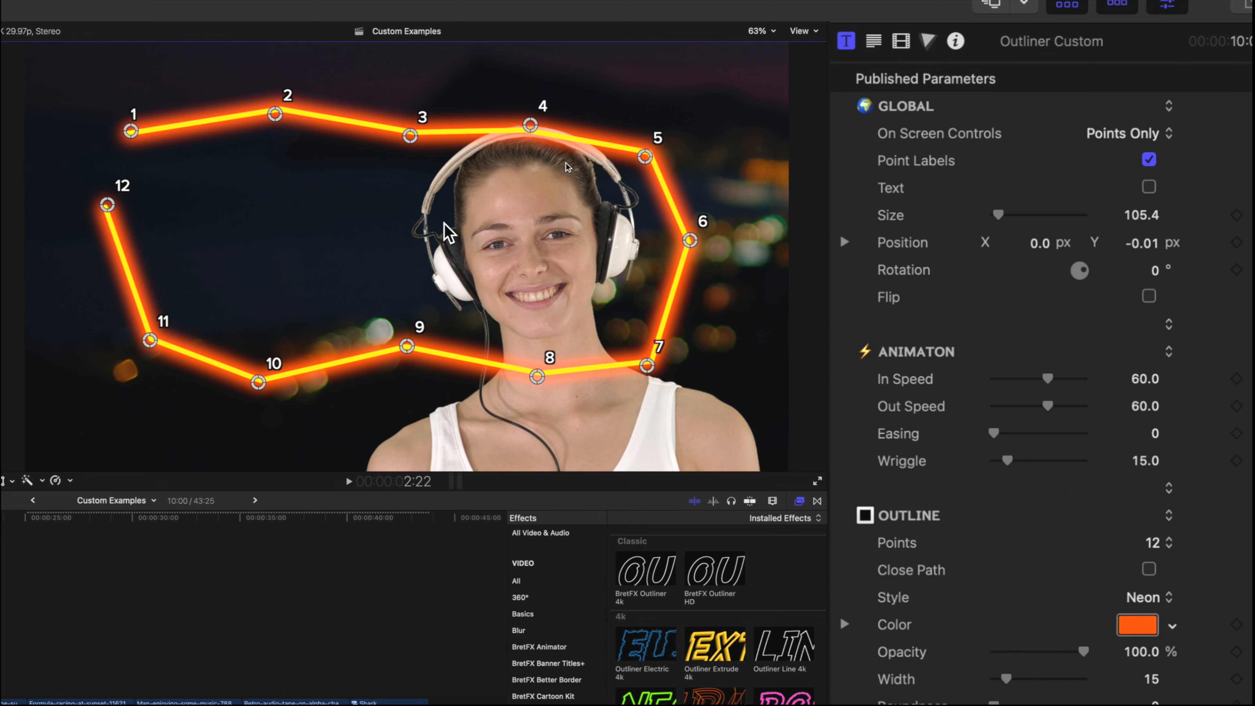
- Try the Transform Only and None on-screen controls, and toggle the point labels off and on
left_click(1134, 134)
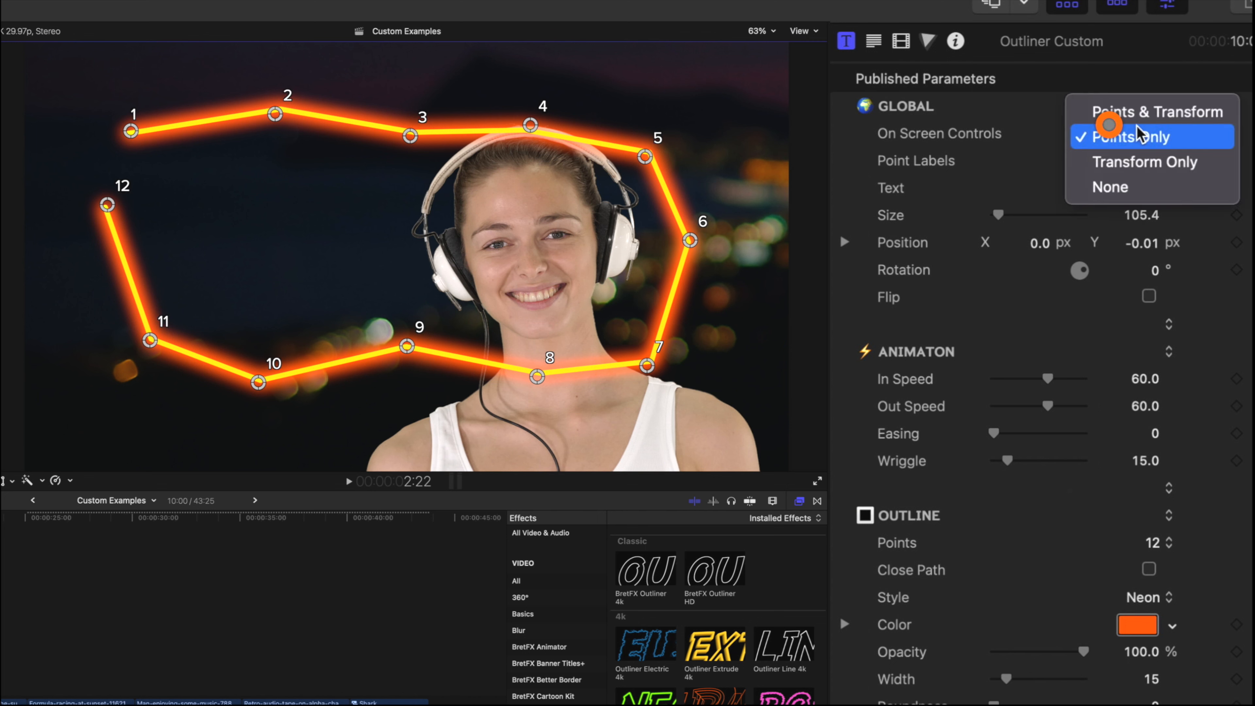
left_click(1137, 164)
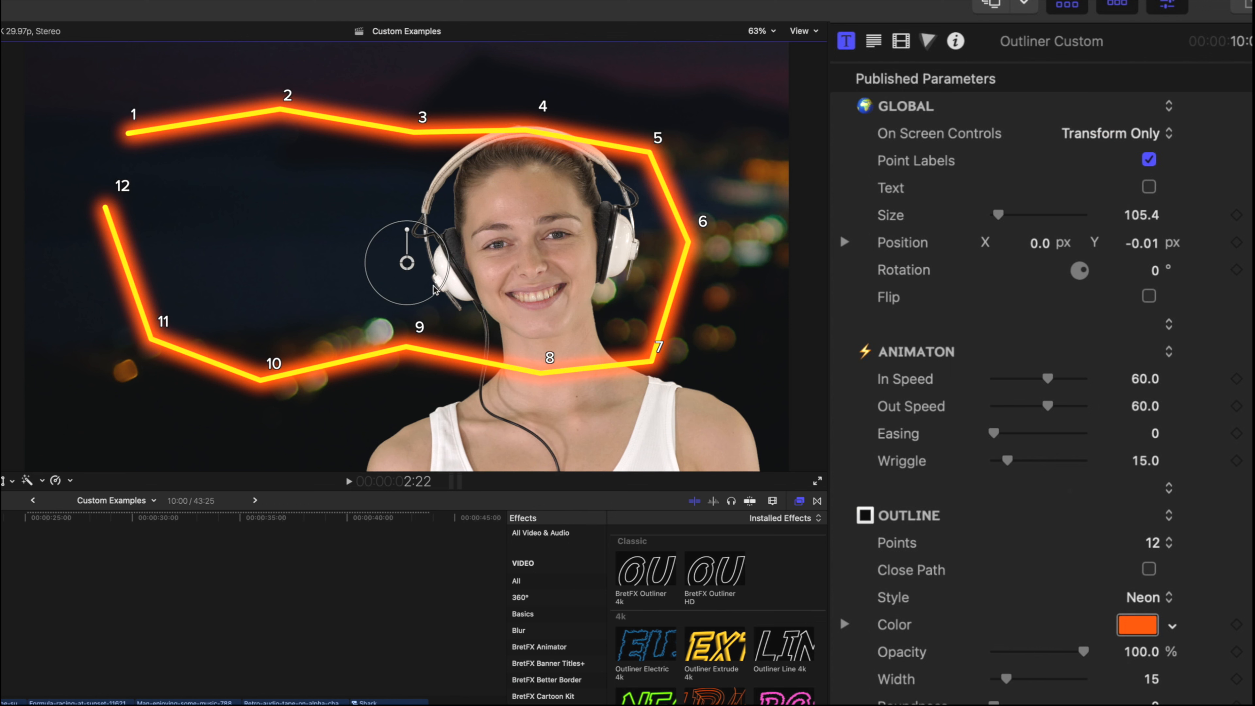
left_click_drag(1114, 134, 1059, 160)
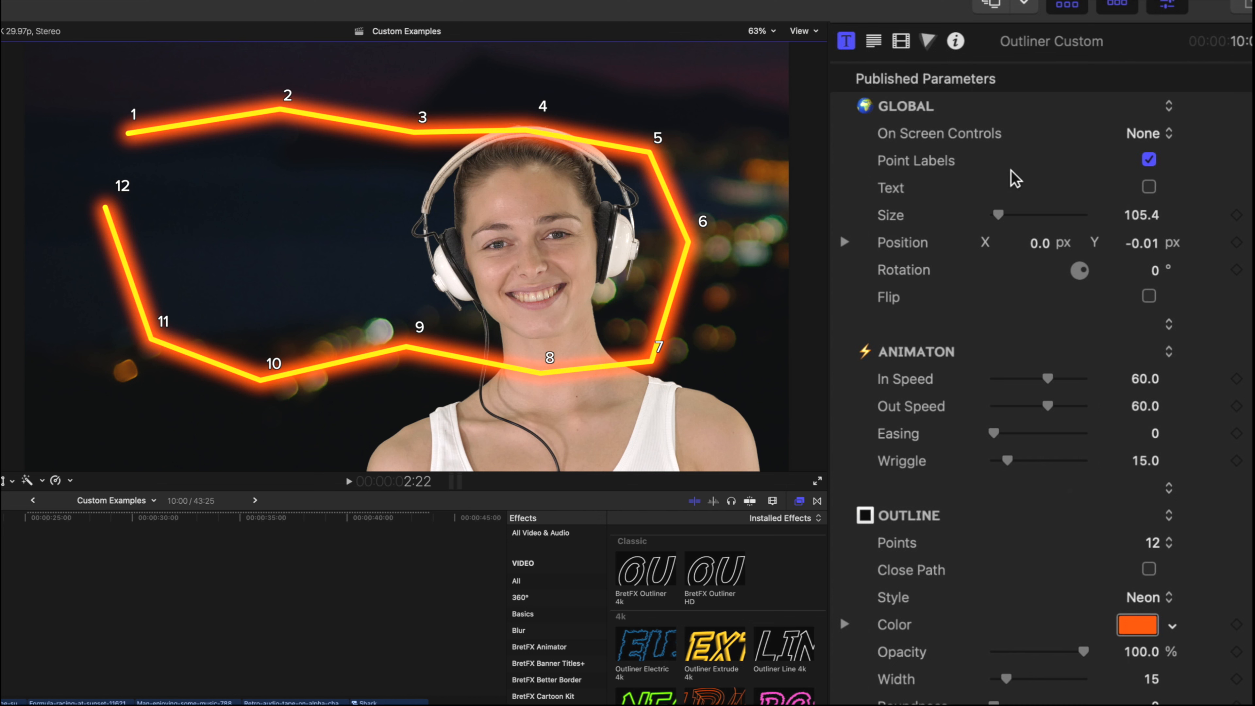
left_click(1150, 160)
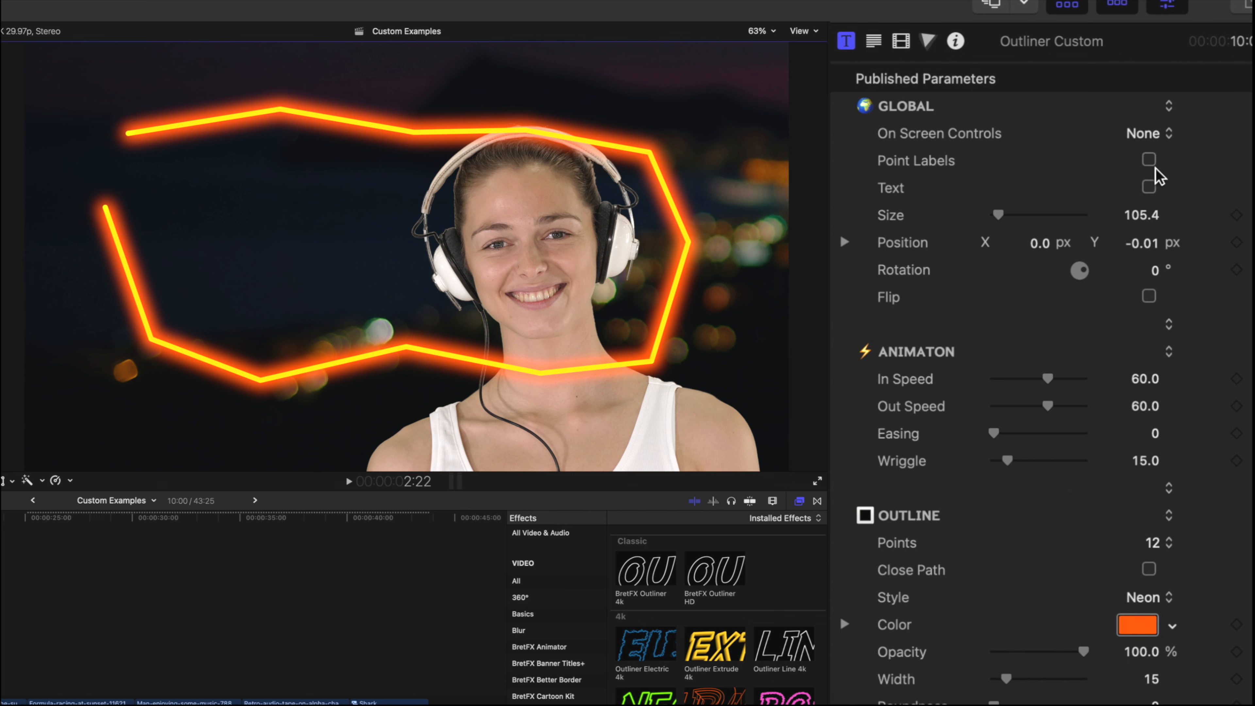
left_click(1149, 160)
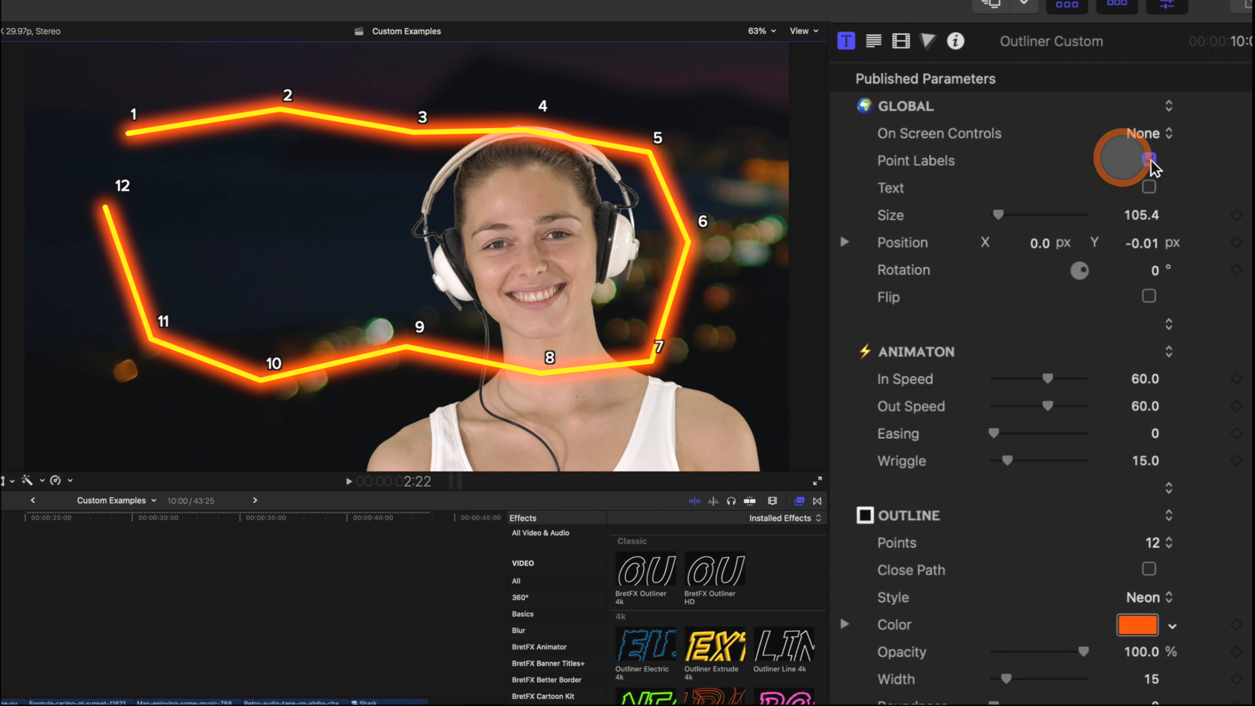
left_click(1150, 159)
left_click(1149, 159)
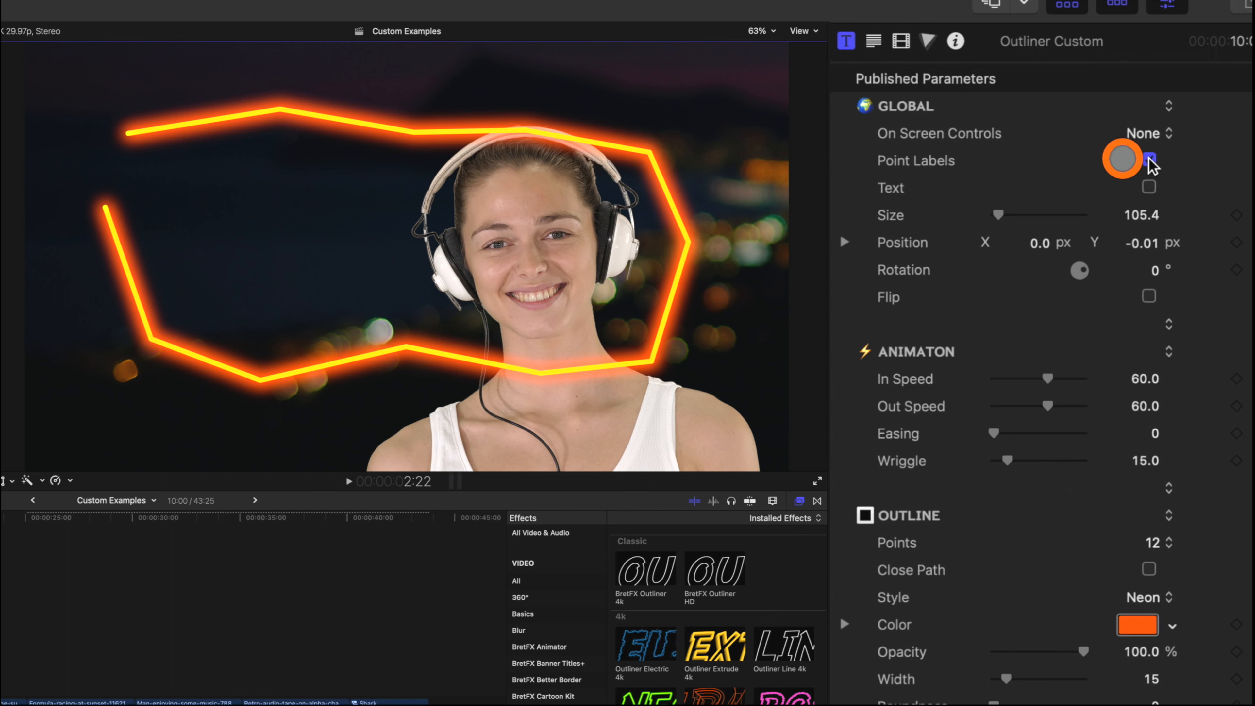
- Set the on-screen controls to Points & Transform and resize the whole outline to 101.0
left_click(1148, 132)
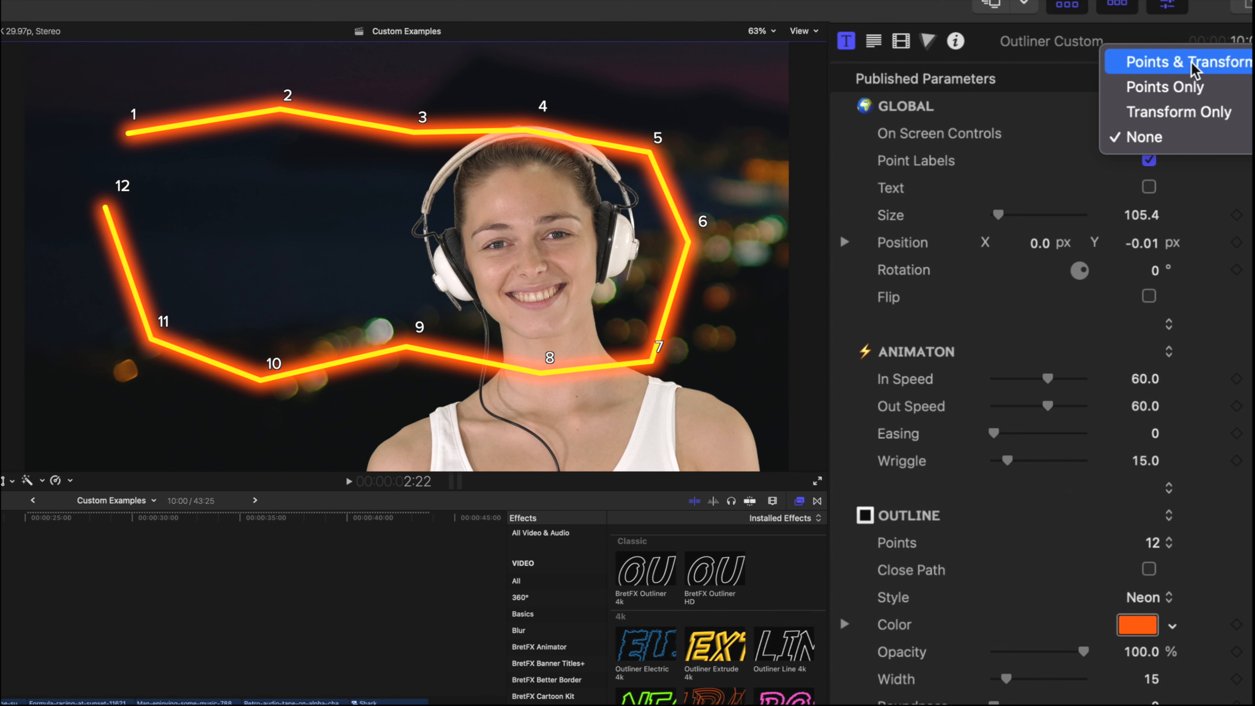
left_click(1194, 67)
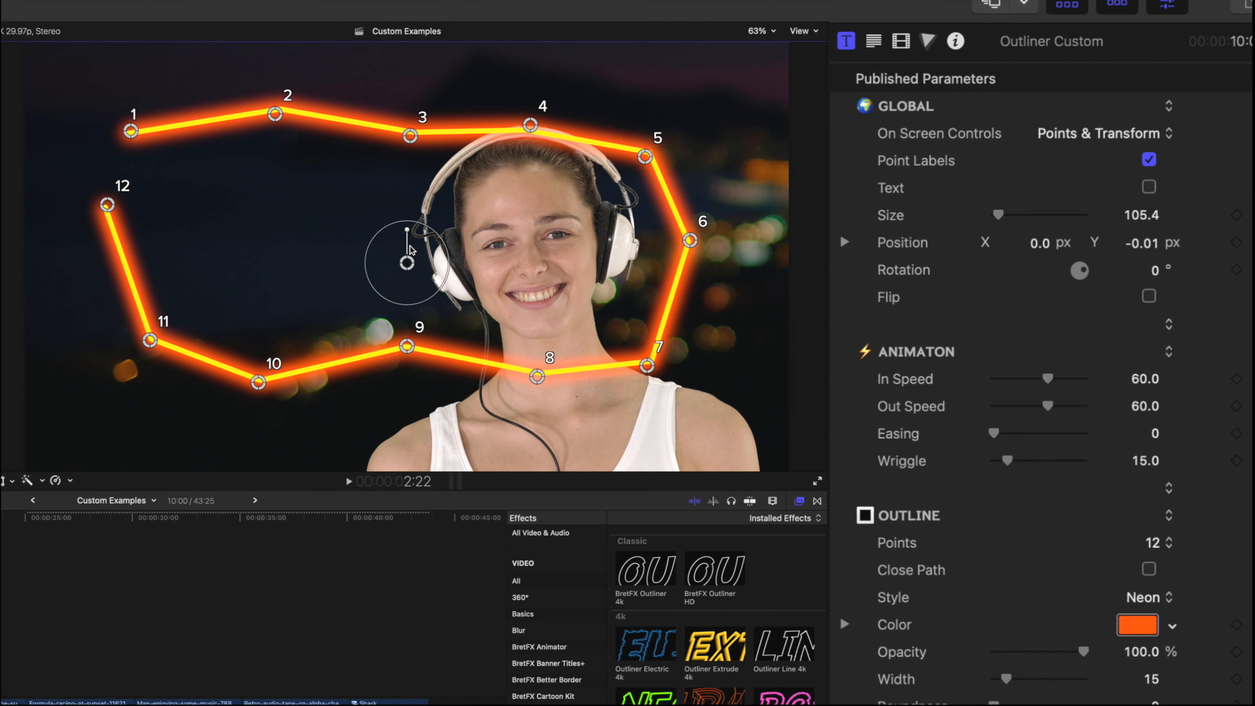
mouse_move(433, 232)
left_mouse_down()
mouse_move(424, 243)
mouse_move(434, 233)
left_mouse_up()
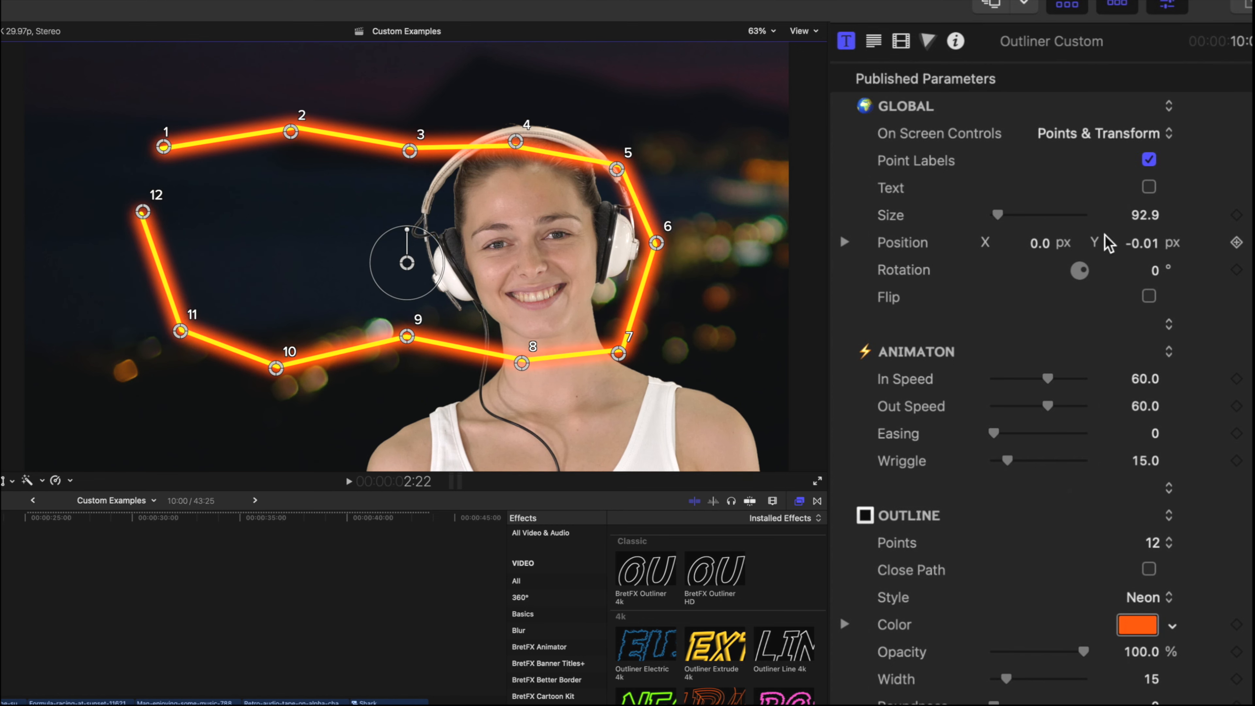
left_click_drag(409, 232, 407, 234)
key("super+z")
left_click_drag(425, 236, 415, 248)
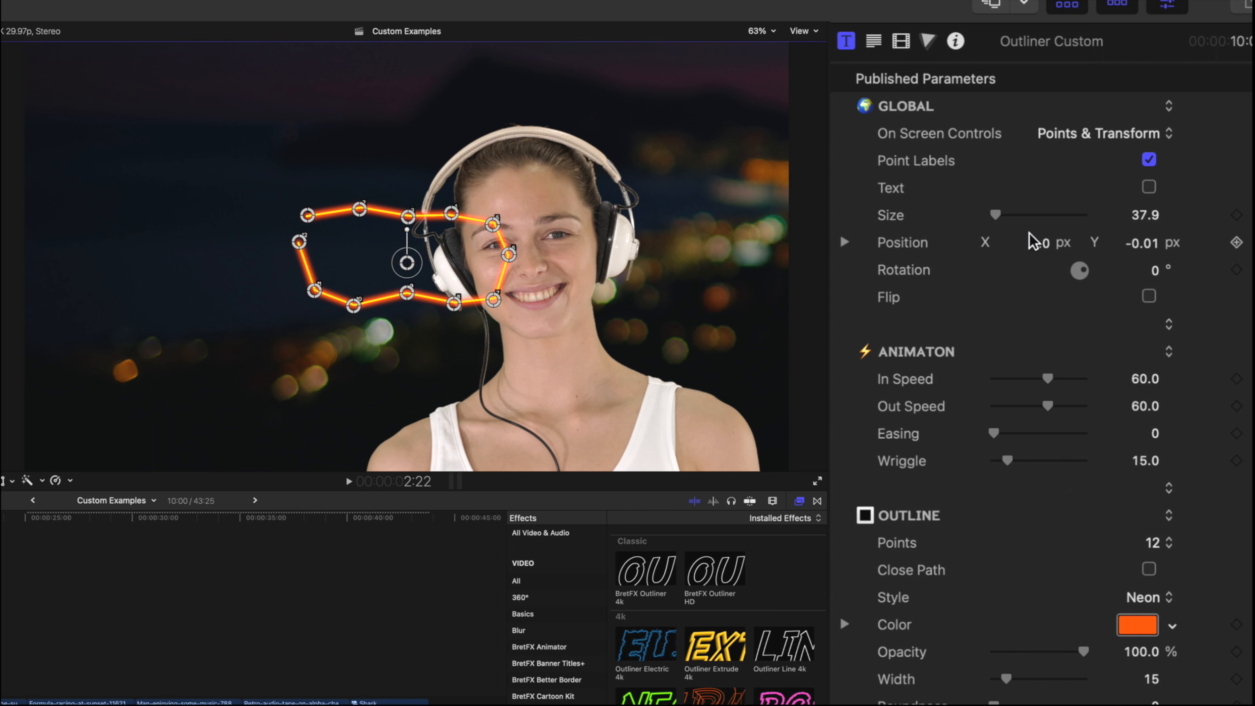
left_click_drag(995, 214, 996, 215)
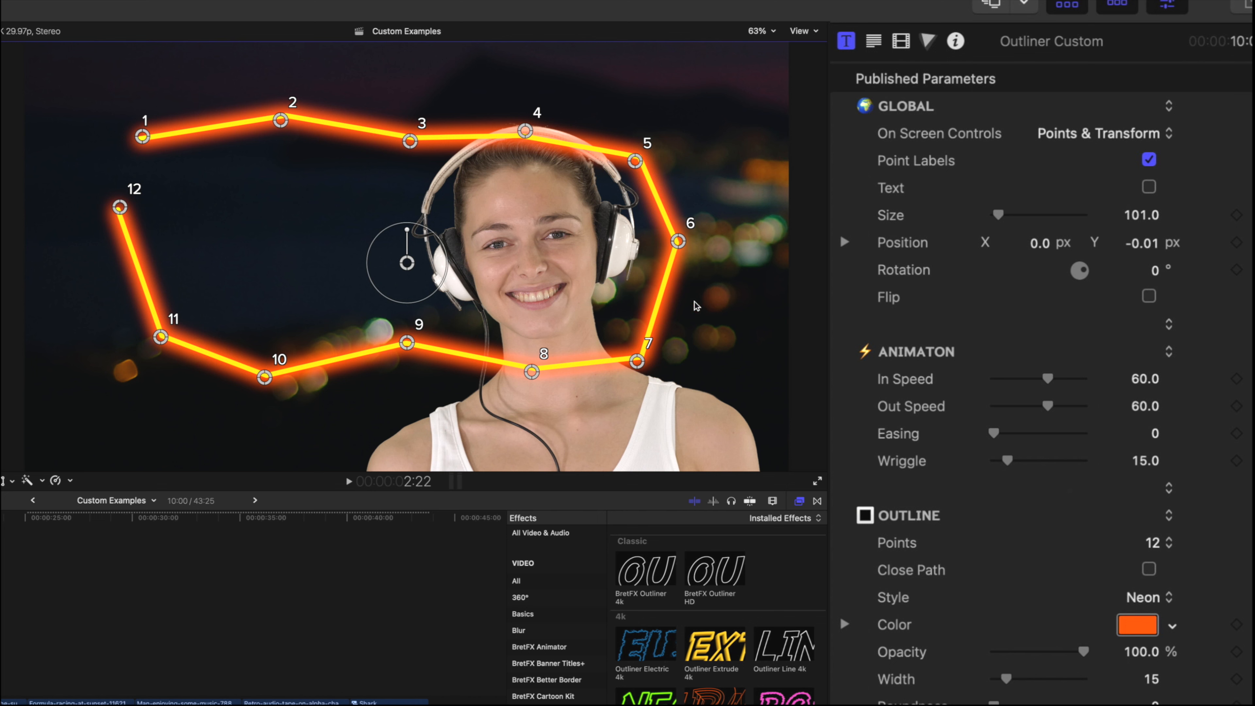
- Try flipping the outline and turn the flip off again
left_click(1149, 297)
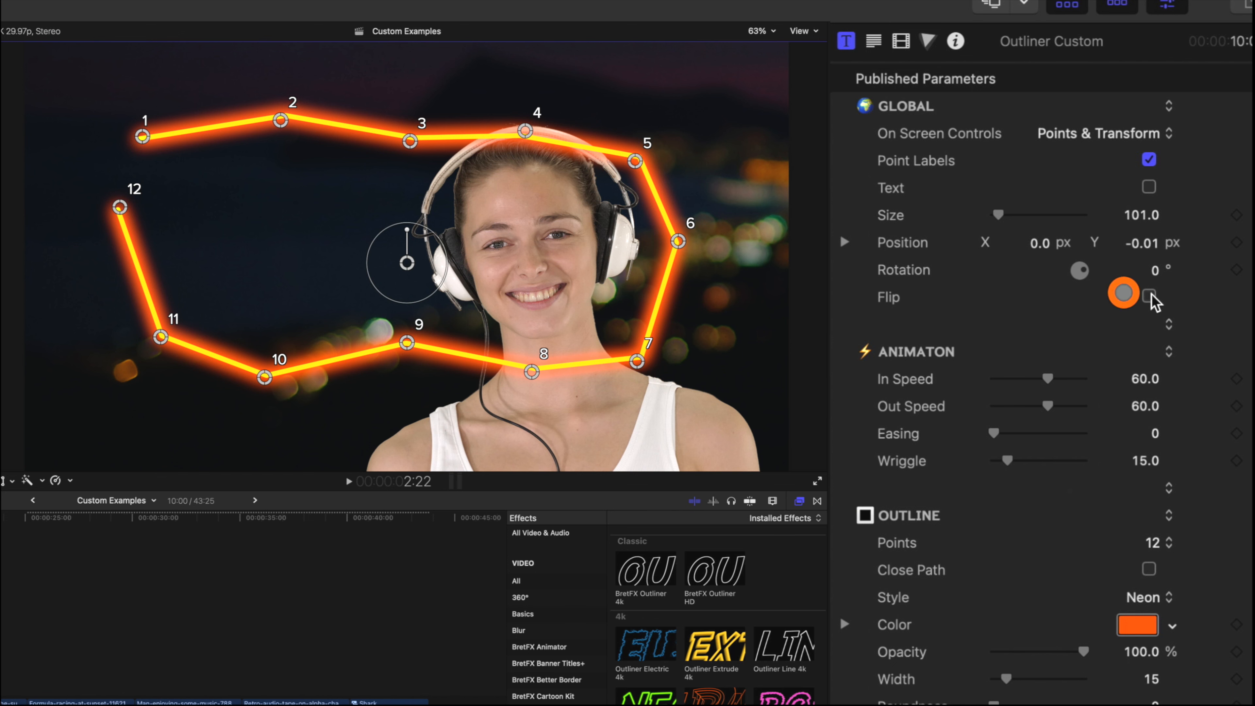
left_click(1150, 297)
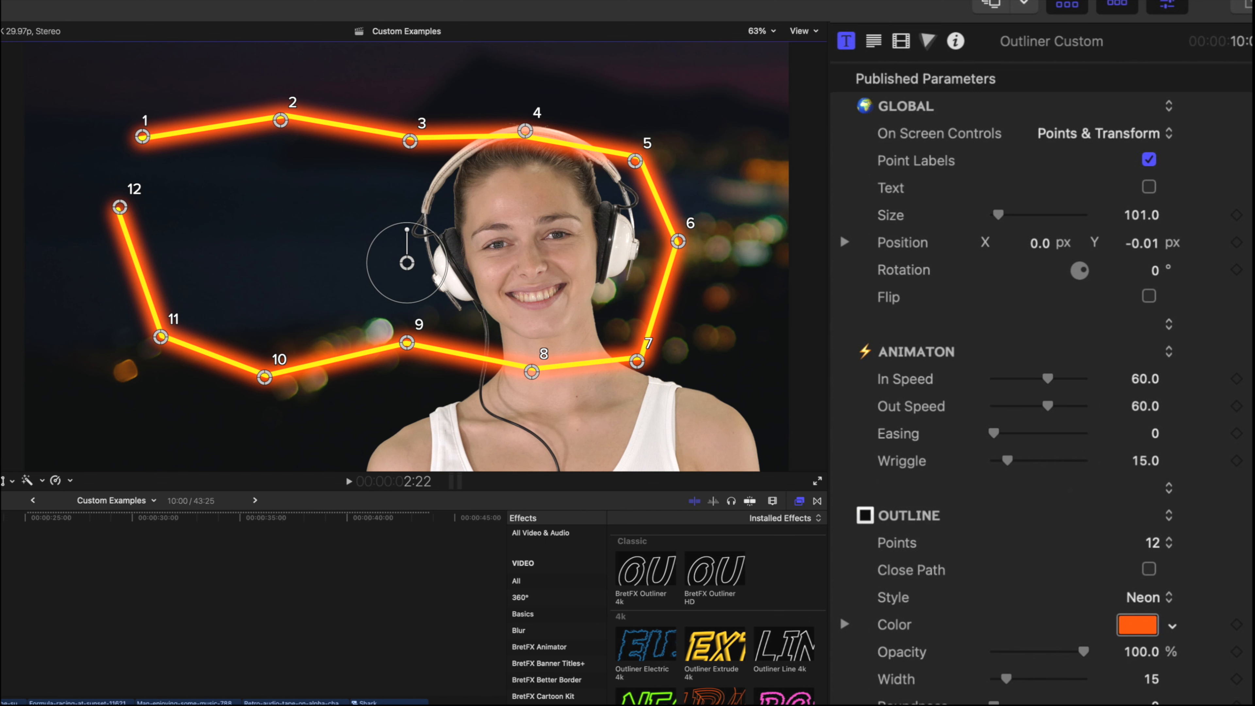
- Play the outline animation from the start, raise its In Speed to 100, and preview it again
left_click_drag(1, 518, 0, 518)
key("space")
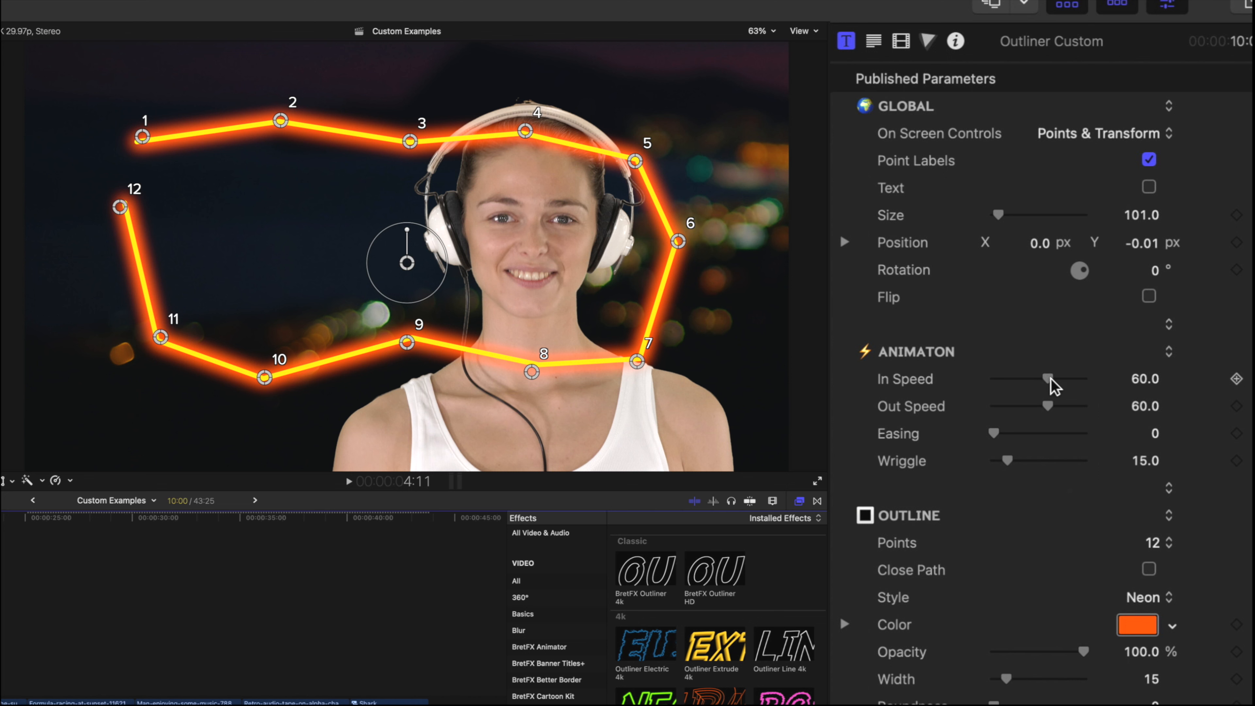
left_click_drag(1050, 379, 1158, 388)
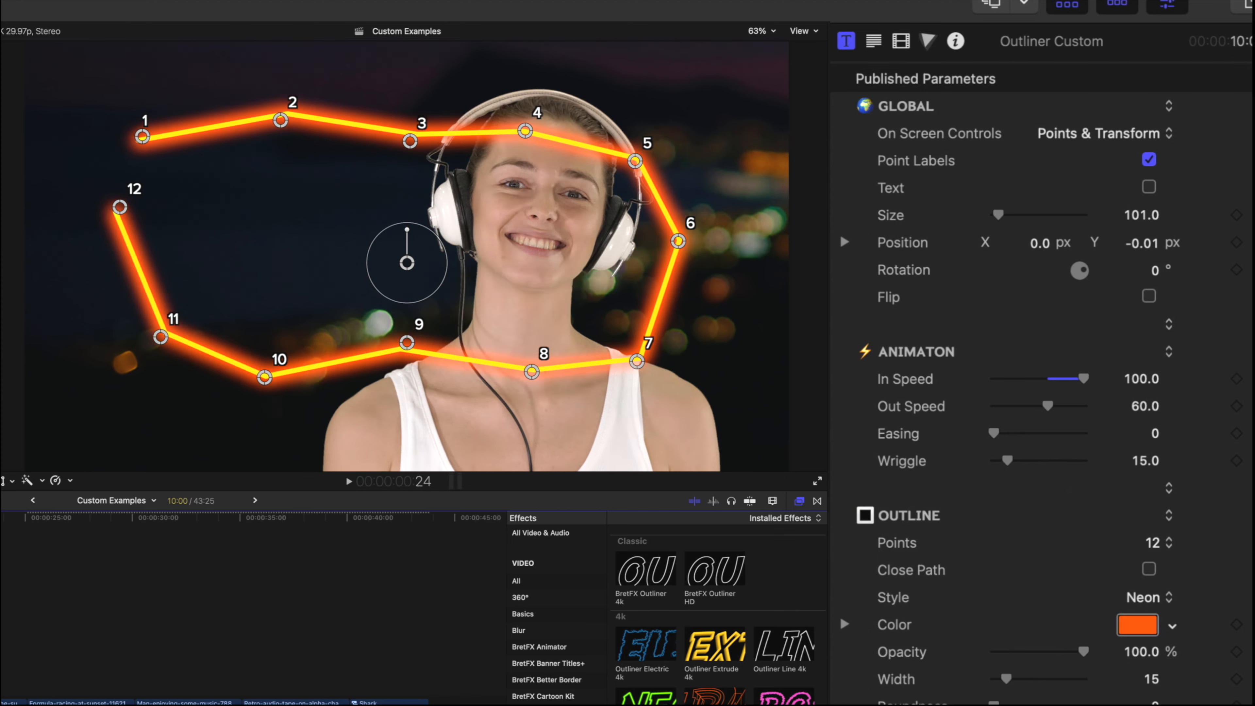
key("space")
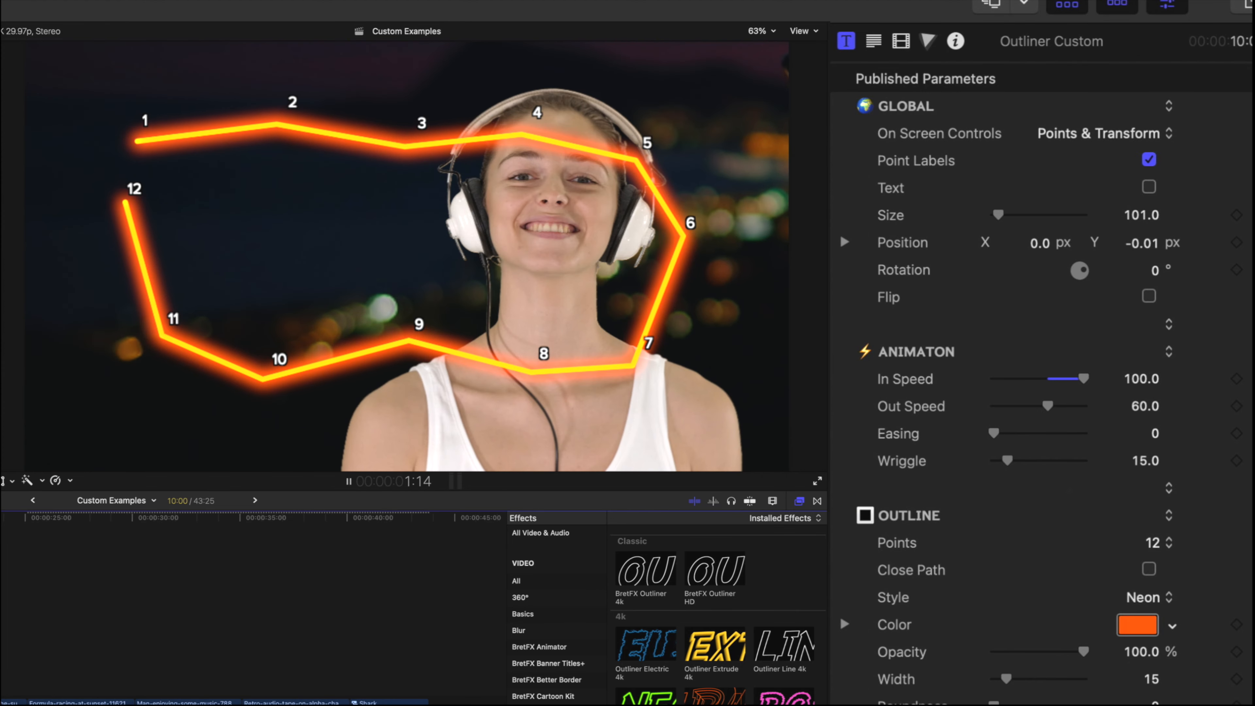
key("space")
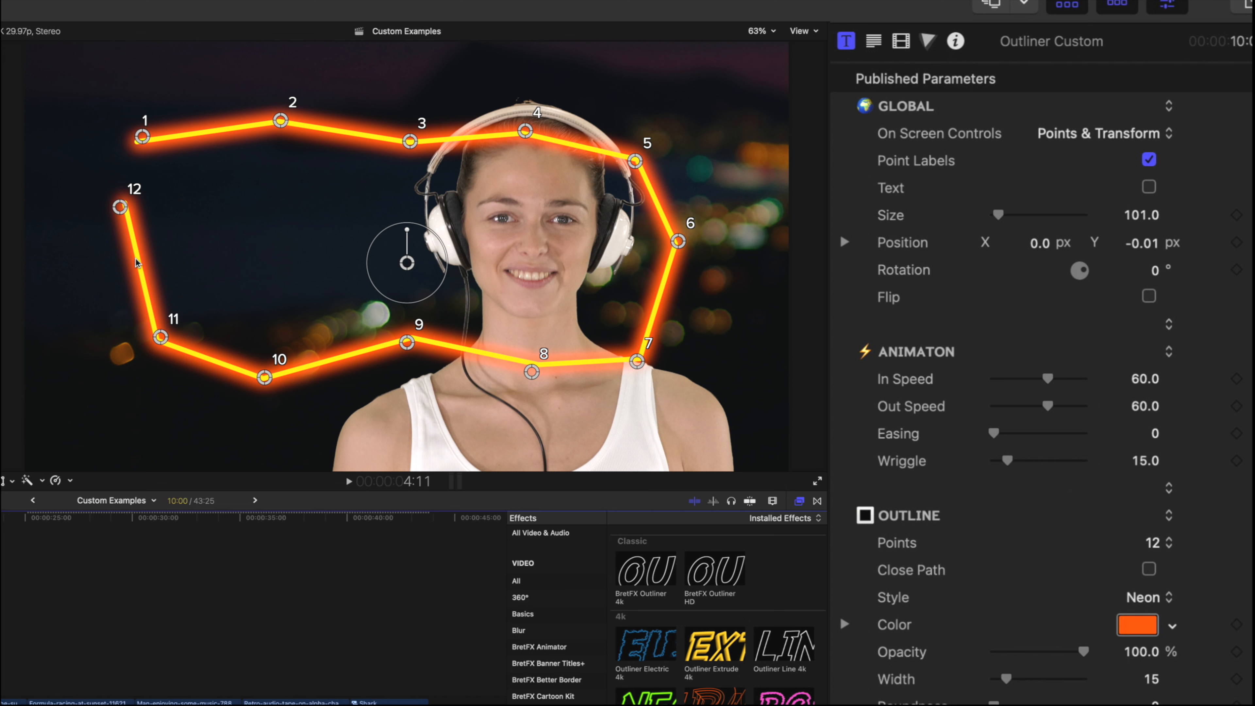
- Raise the animation's Easing to 100, preview the playback, and return the Easing to 0
left_click(964, 431)
left_click_drag(995, 433, 1129, 437)
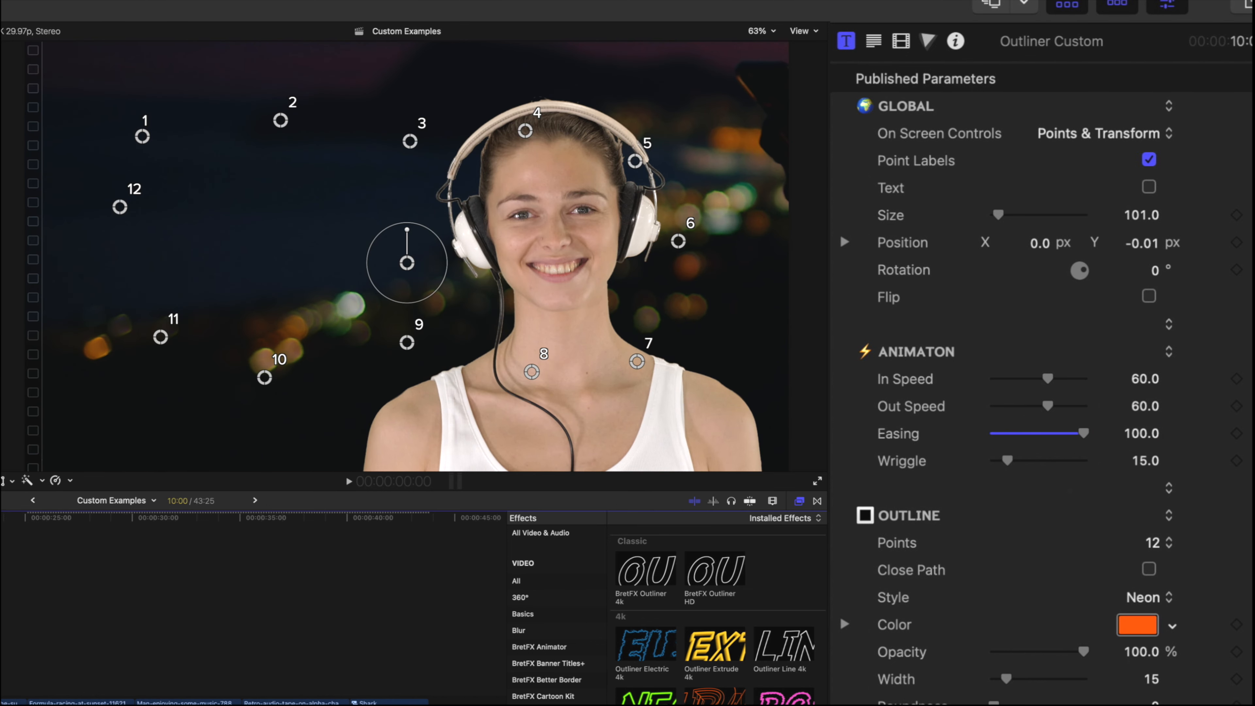
key("space")
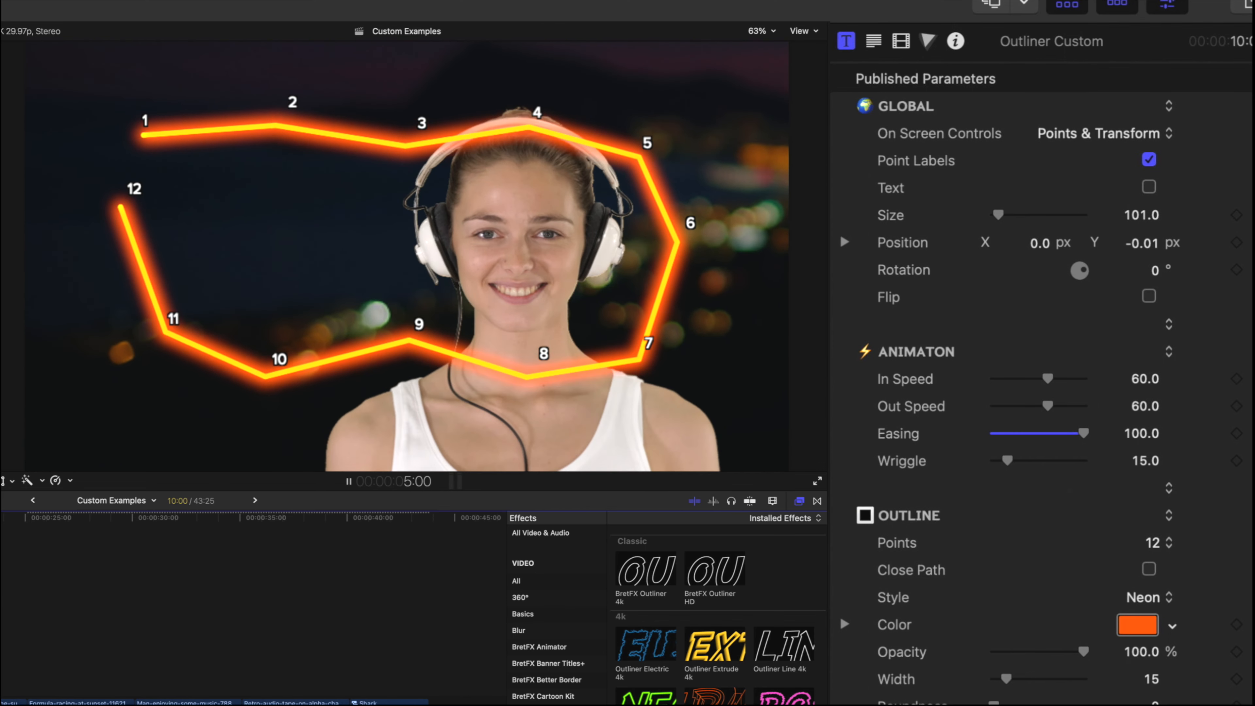
key("space")
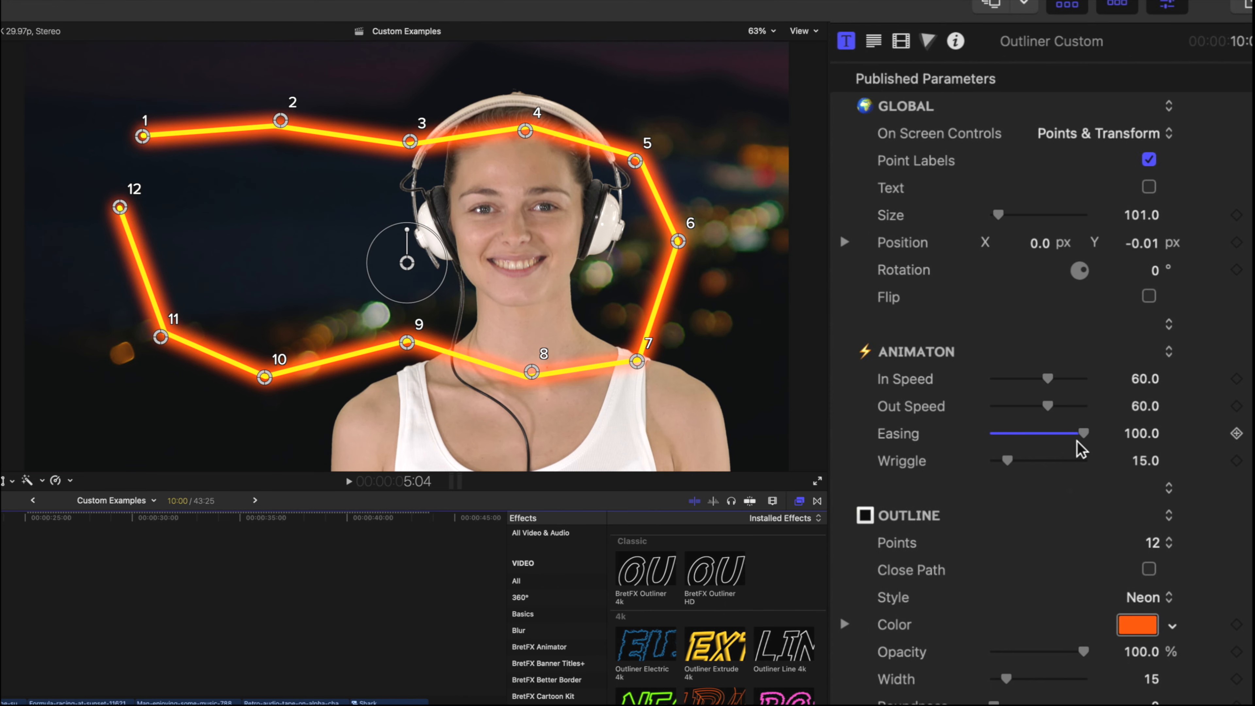
left_click_drag(1081, 434, 952, 435)
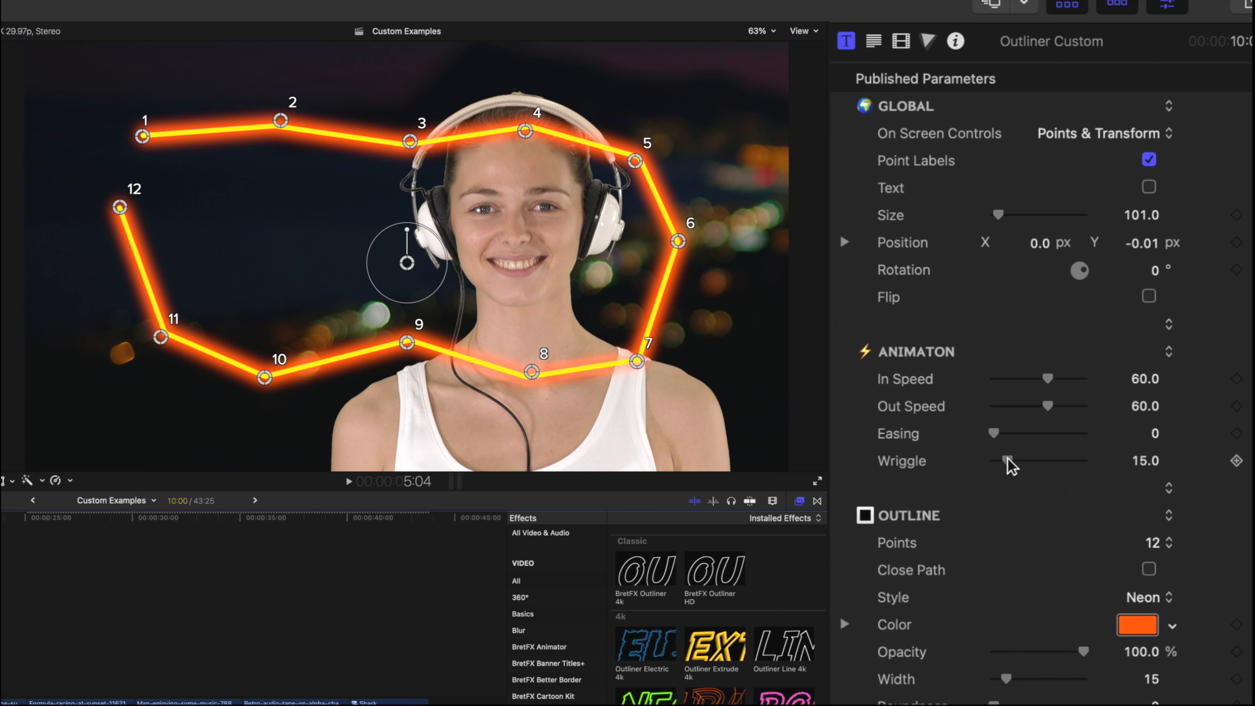
- Preview the outline with a Wriggle of 76 and set the Wriggle to 0
left_click_drag(1017, 465, 1065, 466)
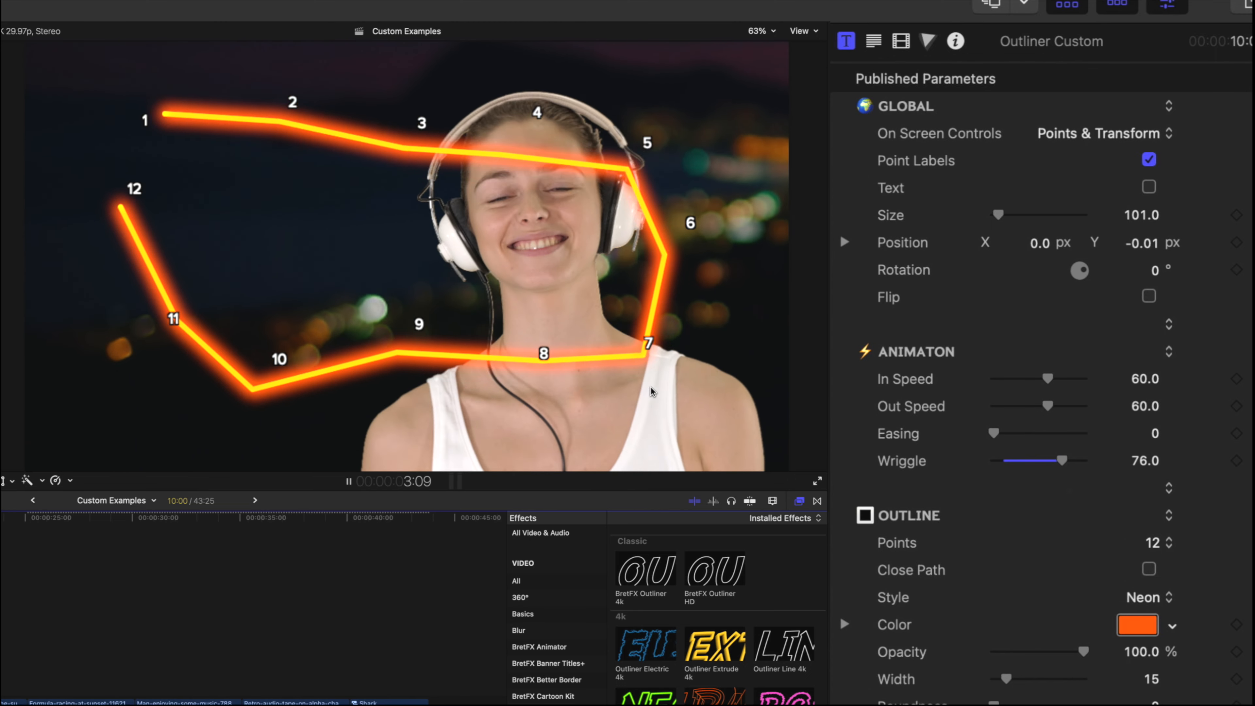
key("space")
left_click_drag(1061, 461, 969, 463)
- Reduce the number of points in the outline to 6
scroll(929, 376, "down", 4)
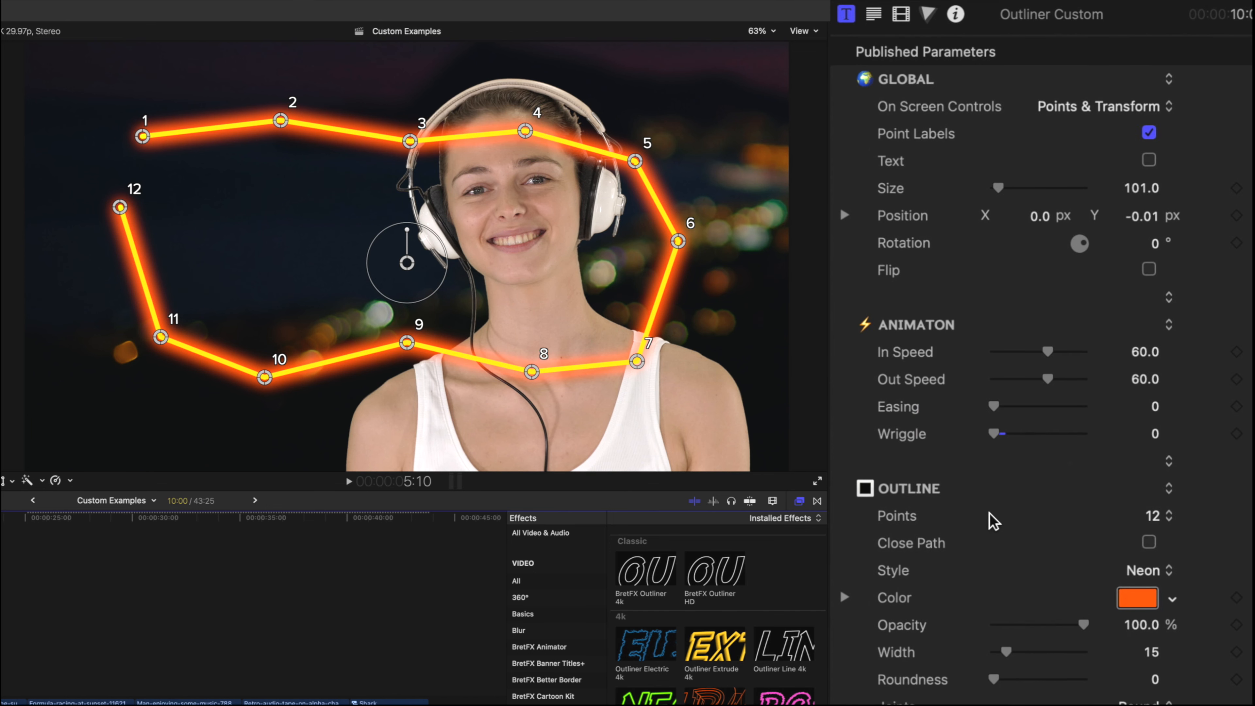
scroll(926, 366, "down", 4)
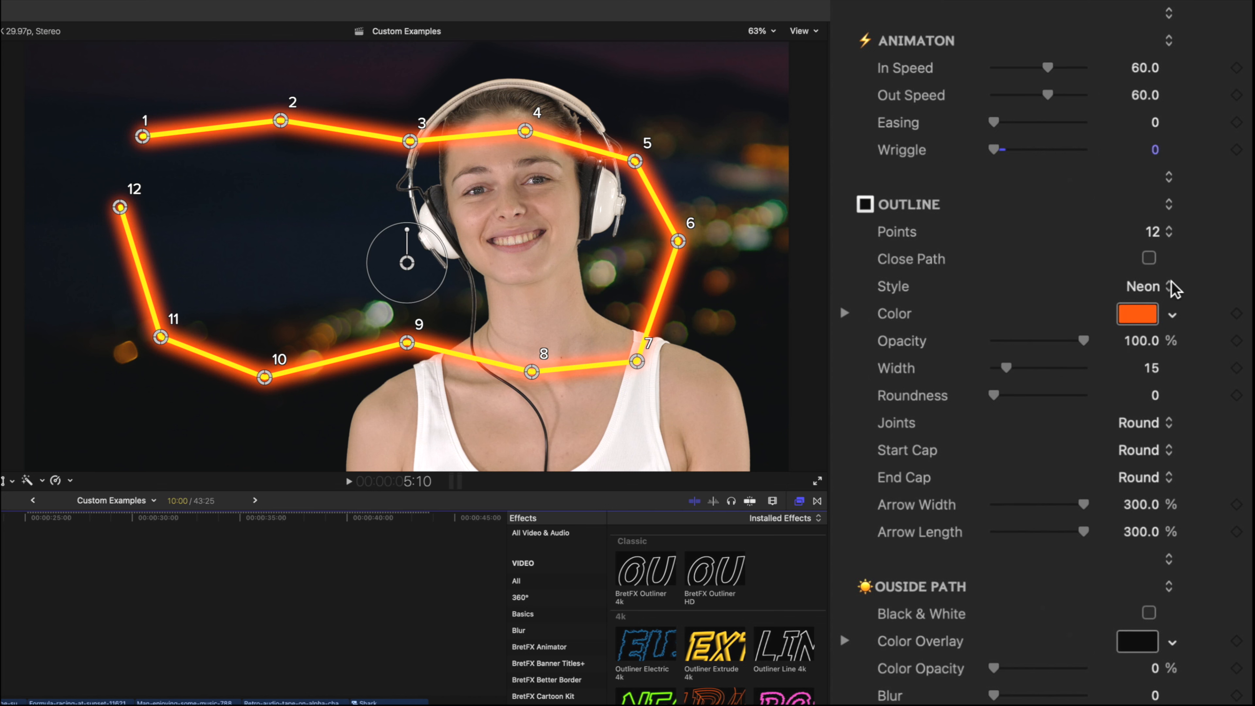
left_click(1154, 232)
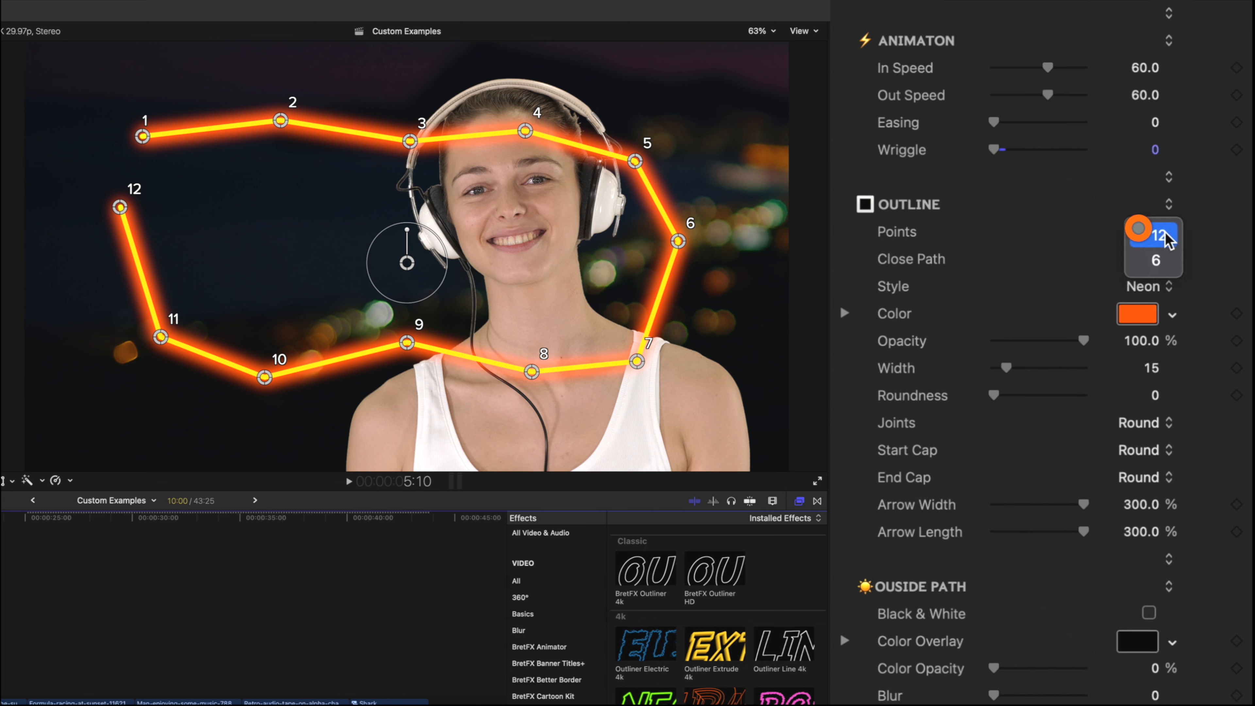
left_click(1159, 260)
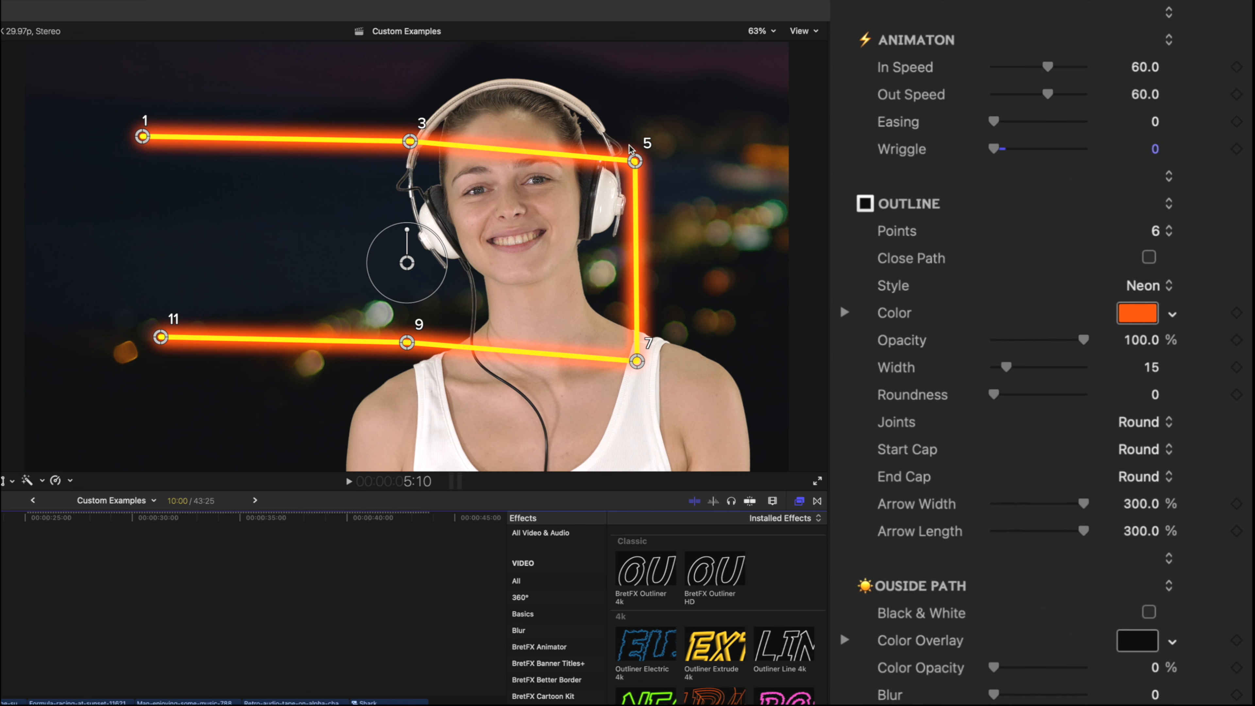
- Set the number of outline points to 12 and toggle Close Path on and off again
left_click(1168, 231)
left_click(1166, 210)
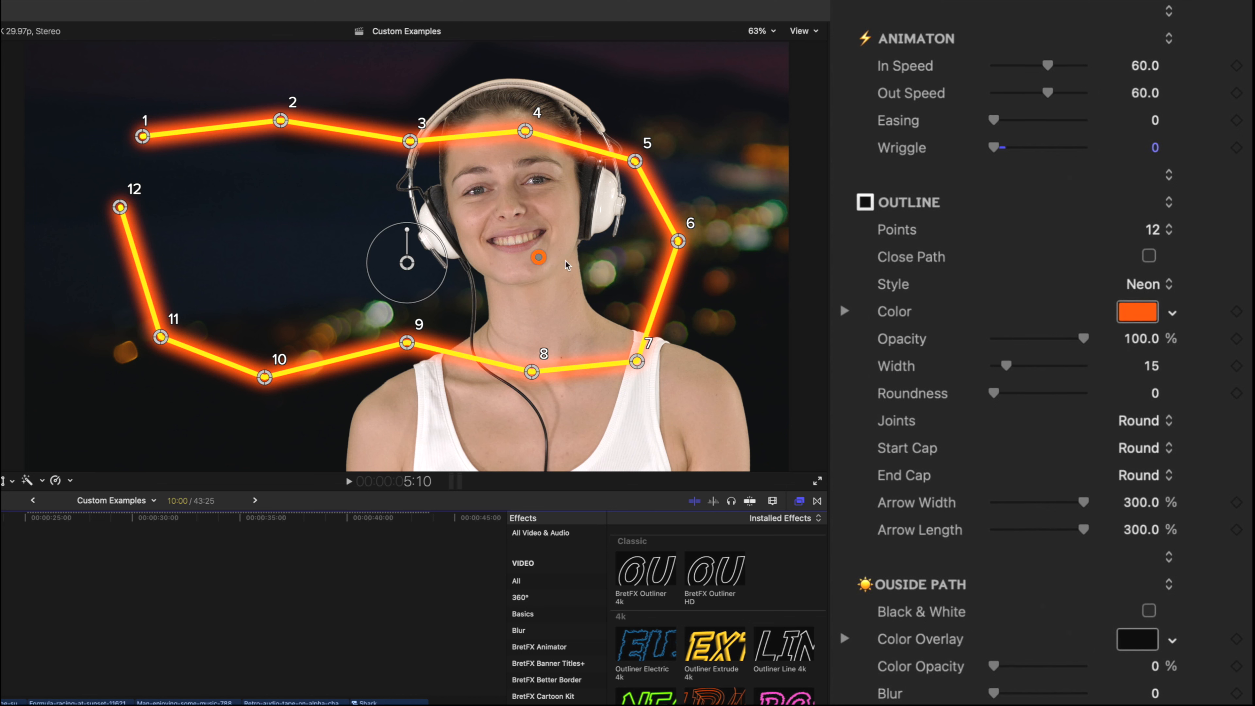
left_click(1148, 256)
left_click(1148, 255)
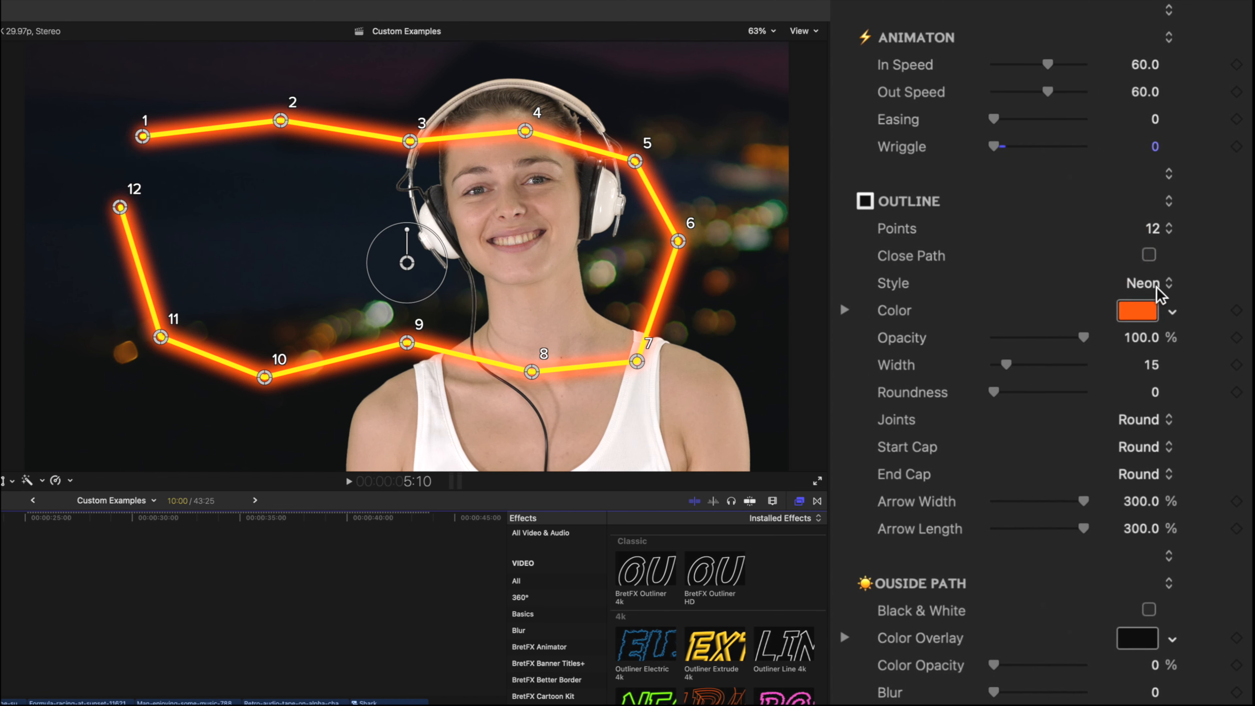
- Preview the outline in the Electric and Extrude styles and return the style to Neon
left_click(1147, 284)
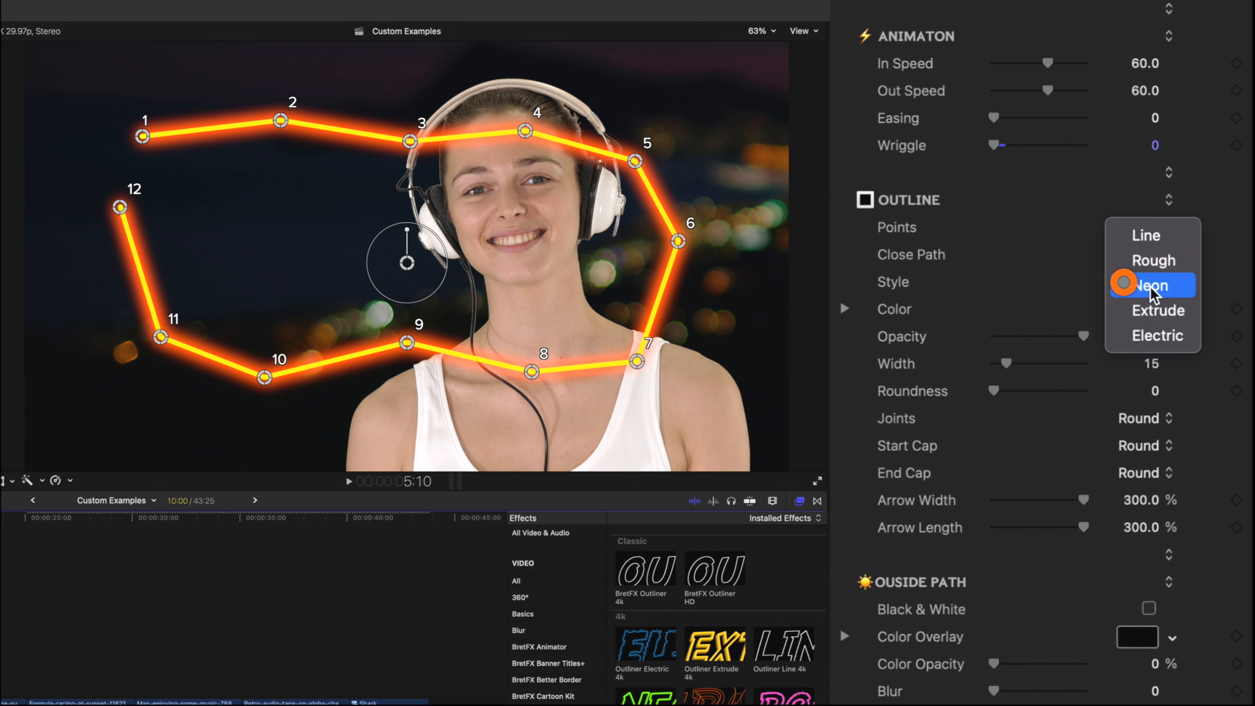
left_click(1147, 334)
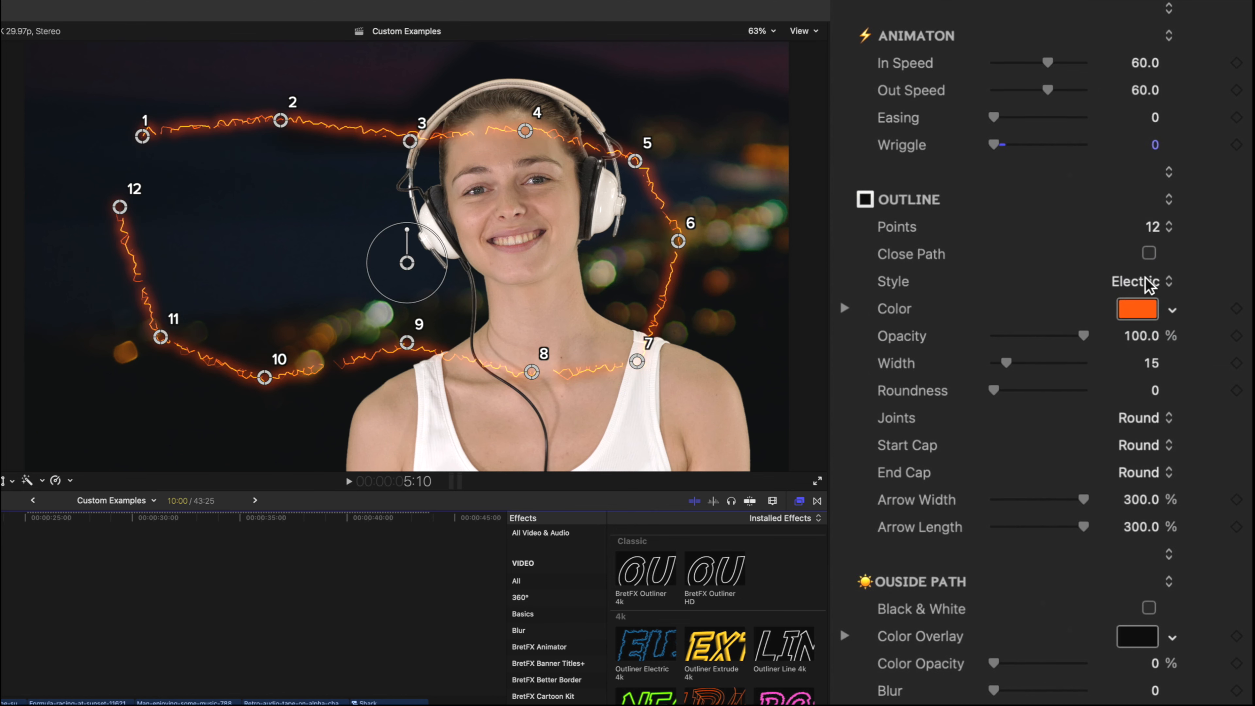
left_click(1147, 289)
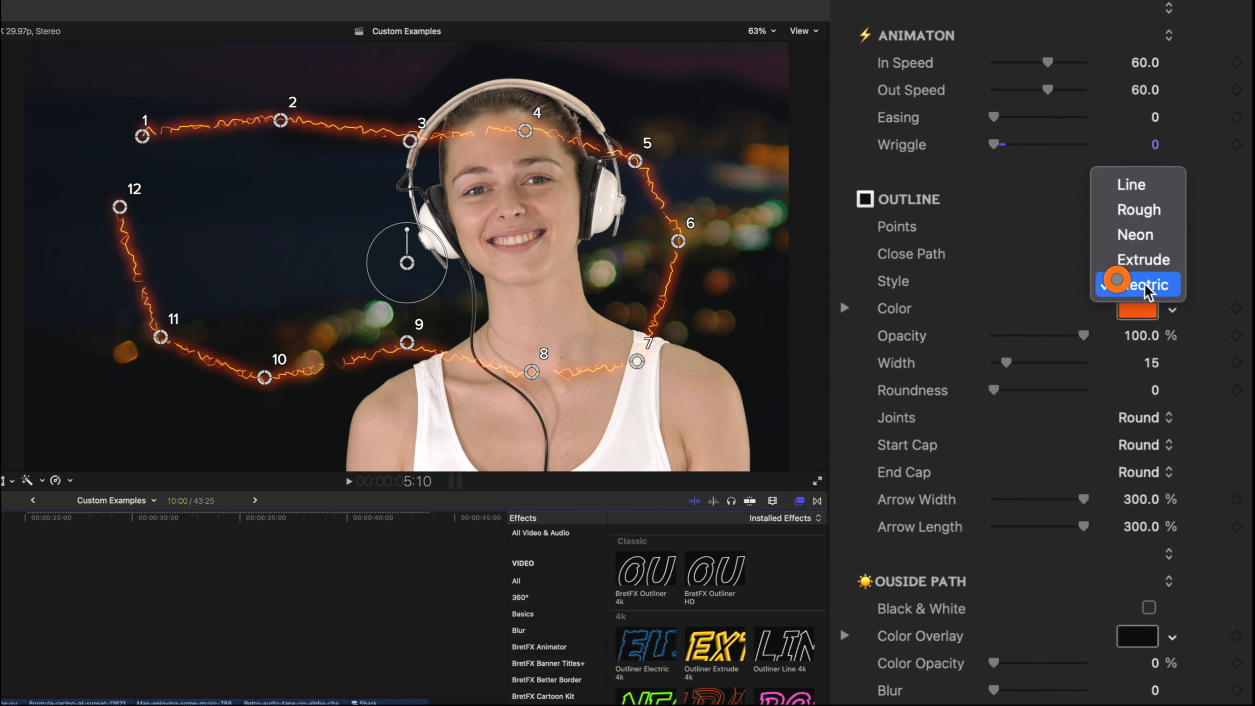
left_click(1144, 261)
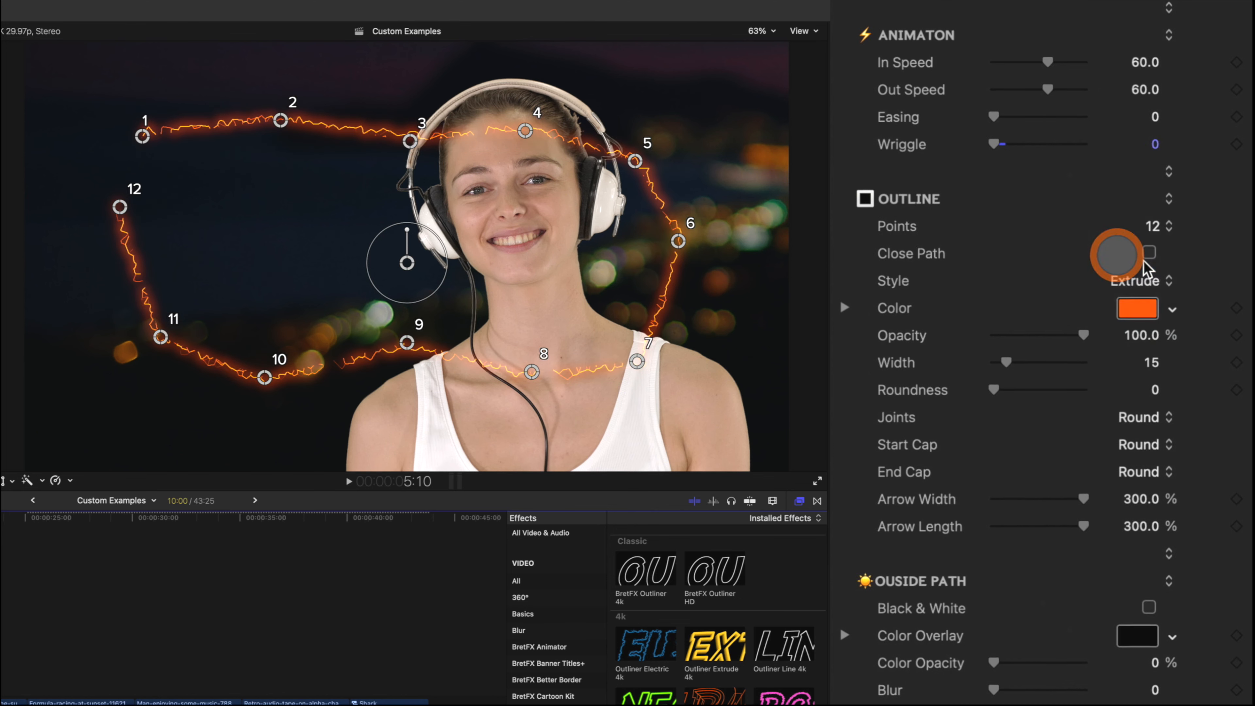
left_click(1146, 283)
left_click(1143, 263)
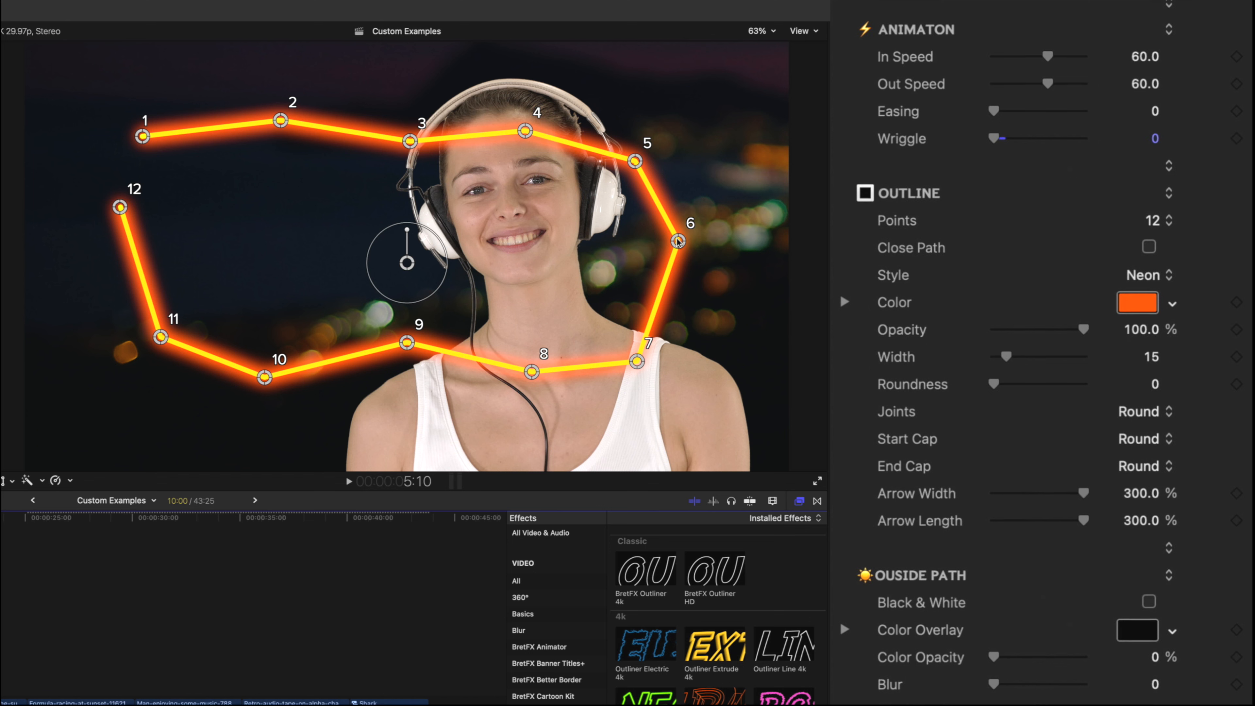
- Reposition outline points 7 to 12 around the woman's neck and shoulders, with points 9 and 10 at the lower edge of the frame
left_click_drag(637, 362, 611, 309)
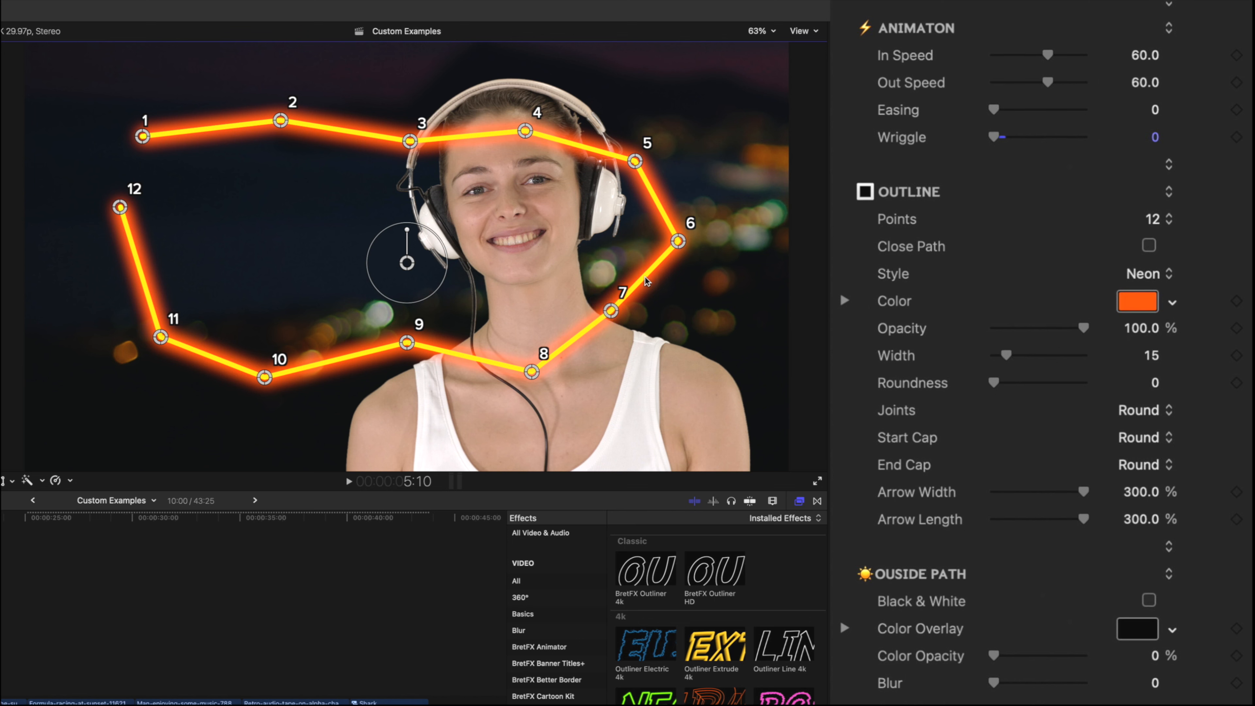
left_click_drag(551, 376, 740, 369)
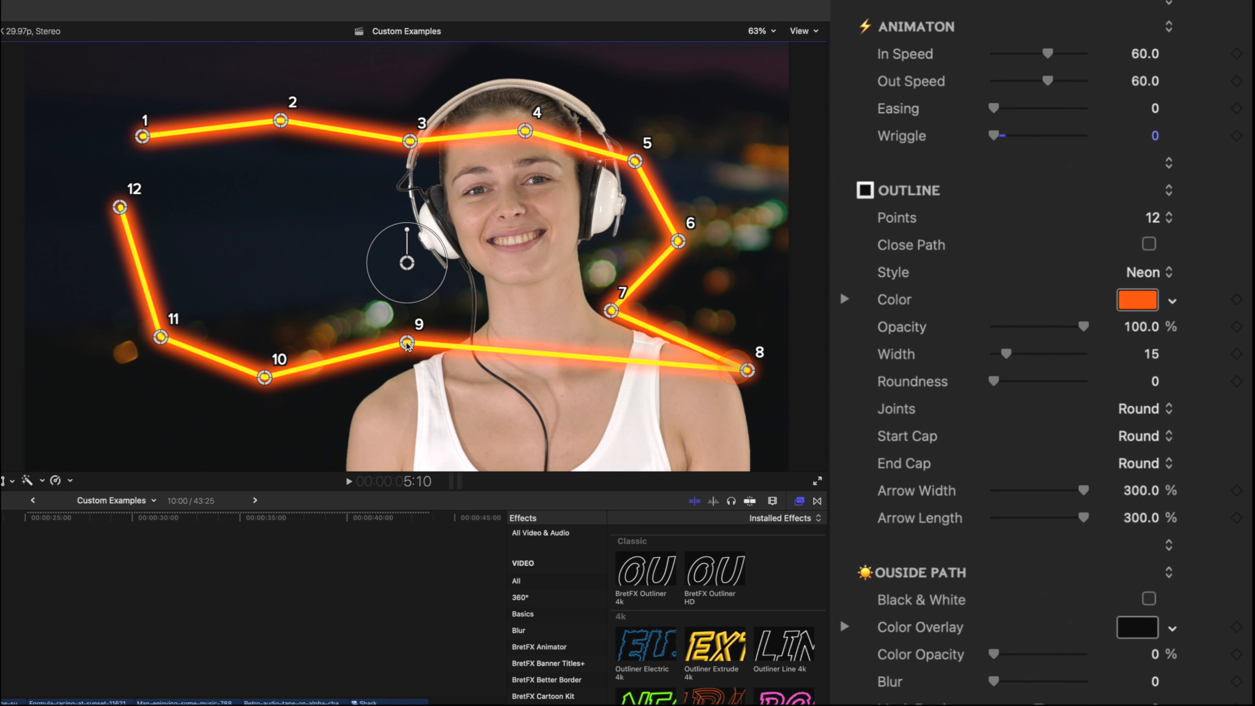
left_click_drag(406, 342, 760, 483)
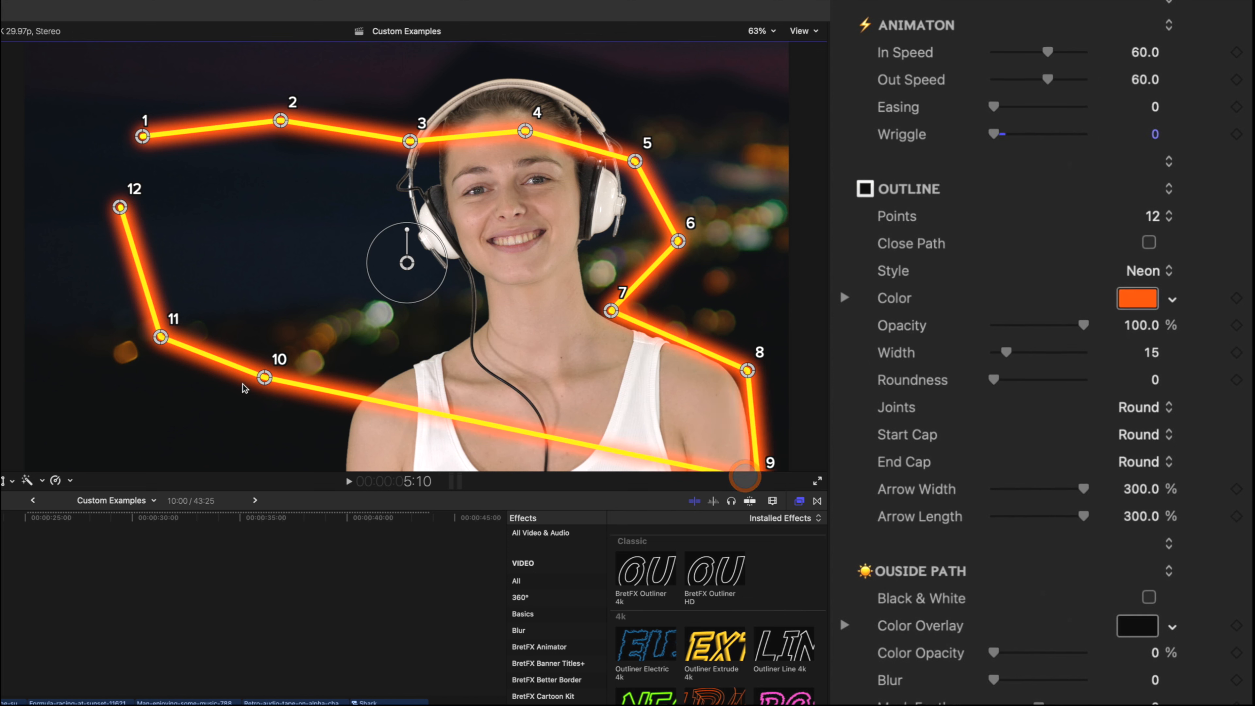
left_click_drag(264, 378, 316, 477)
left_click_drag(158, 342, 355, 387)
mouse_move(119, 208)
left_mouse_down()
mouse_move(333, 265)
mouse_move(454, 321)
left_mouse_up()
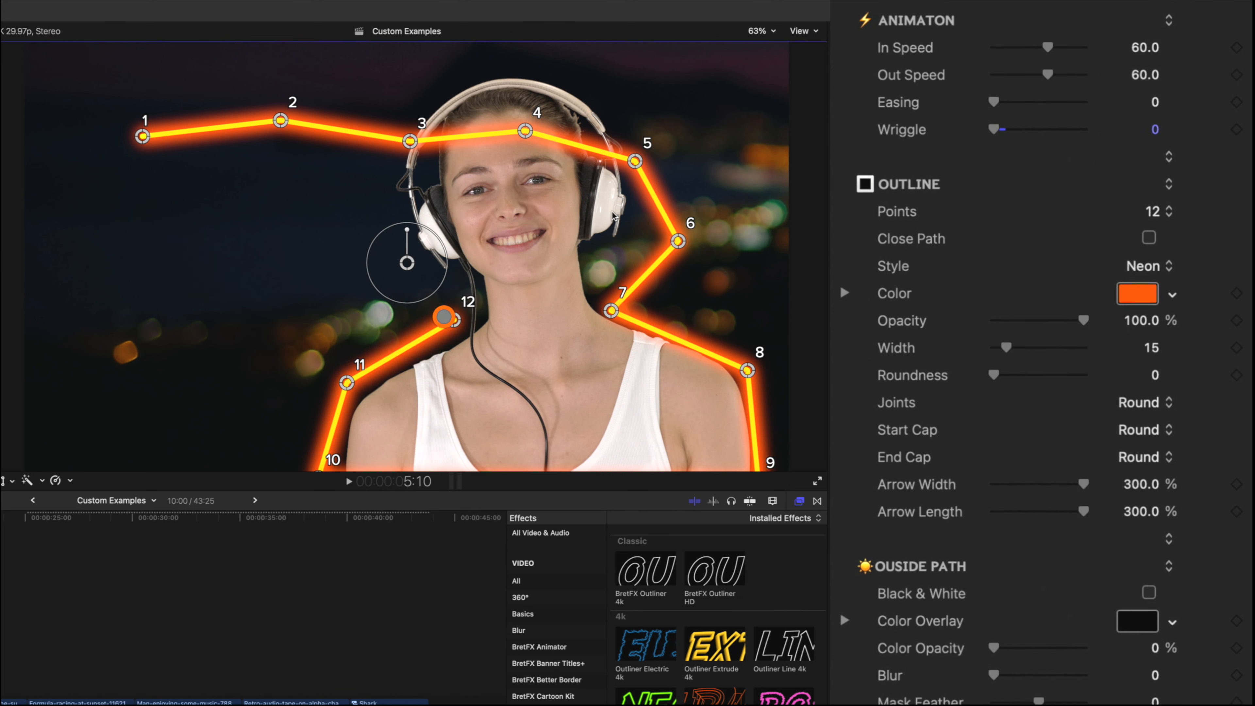
- Reposition outline points 6 through 1 around the woman's head and headphones, nudging point 1 close to her neck
left_click_drag(678, 241, 631, 245)
left_click_drag(635, 161, 637, 134)
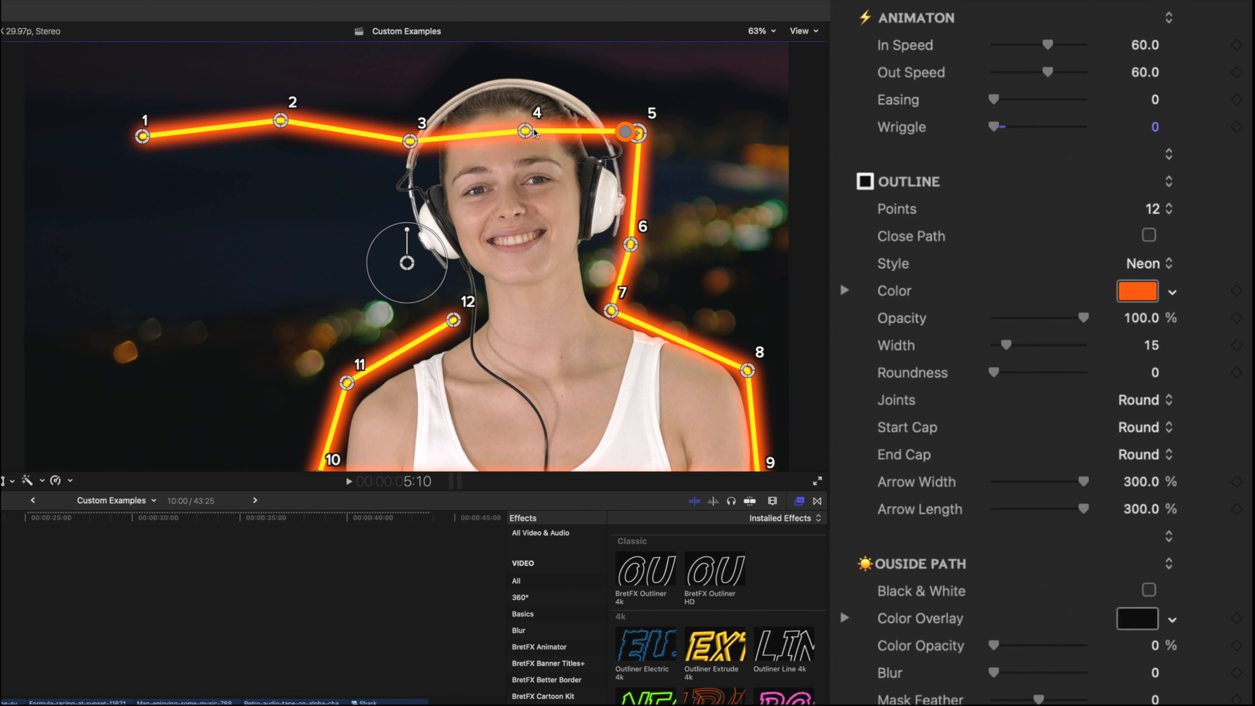
left_click_drag(525, 131, 562, 81)
left_click_drag(410, 141, 455, 81)
left_click(279, 122)
left_click_drag(279, 122, 390, 154)
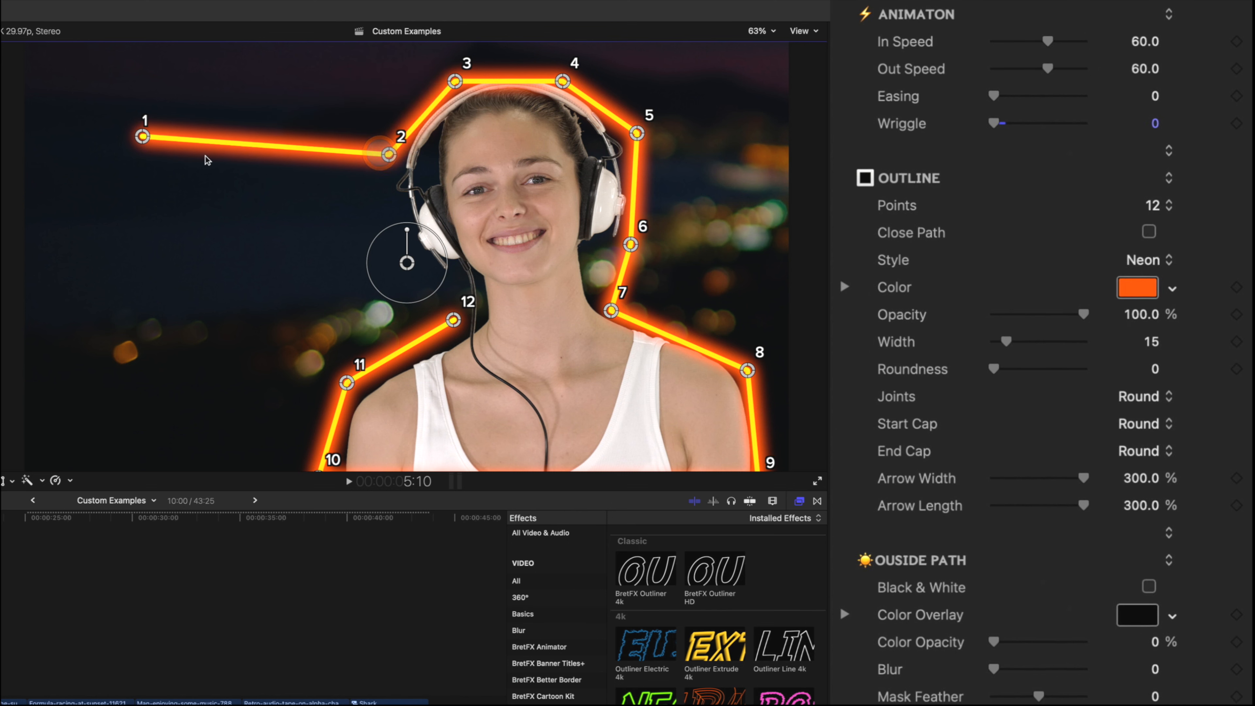
left_click_drag(142, 136, 429, 271)
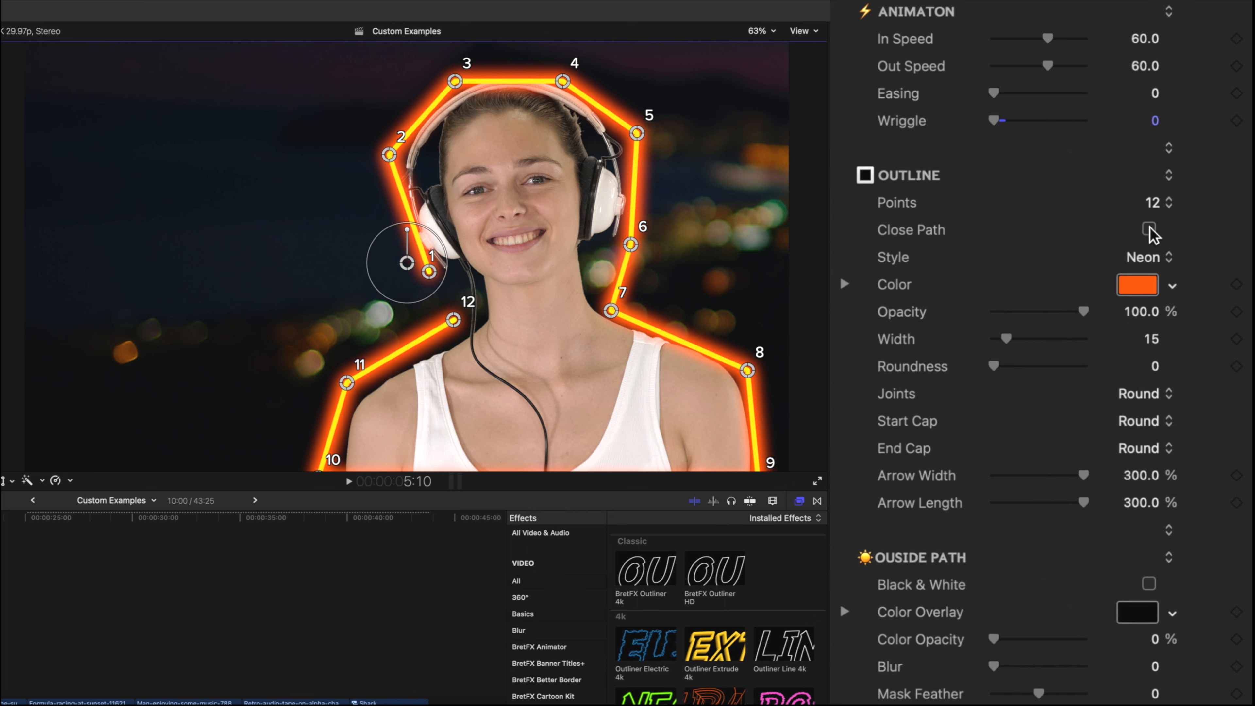
left_click_drag(431, 273, 428, 267)
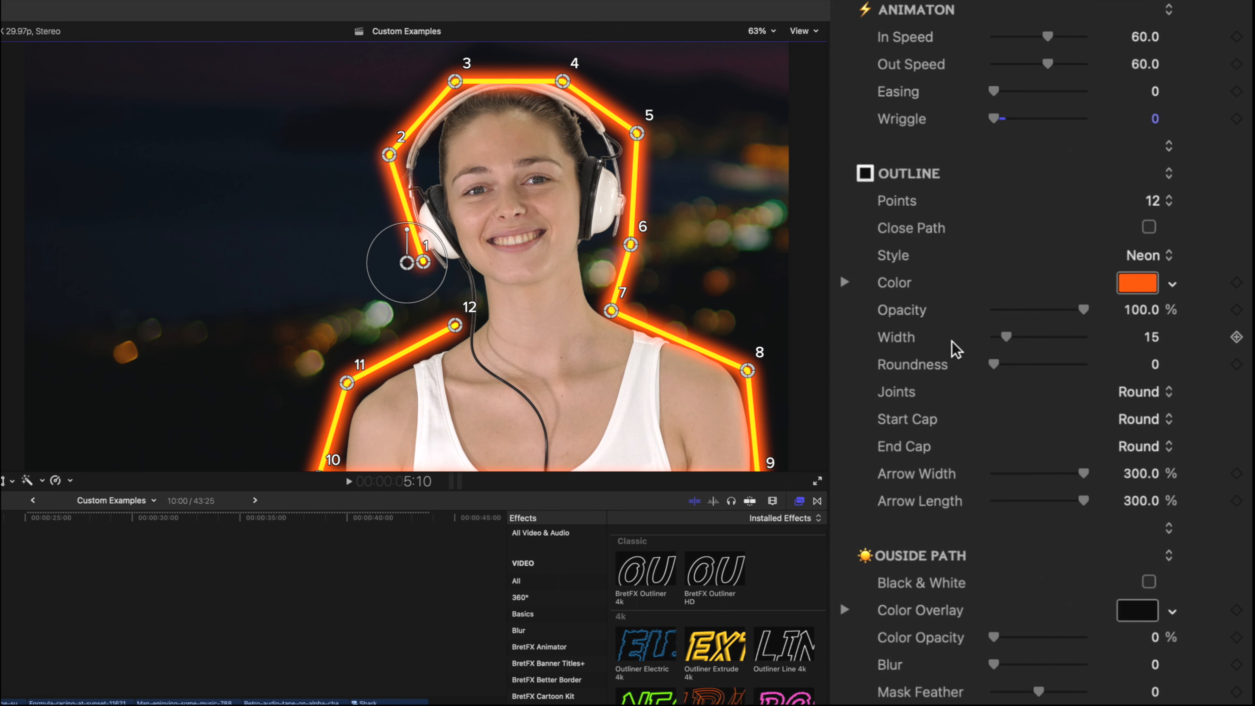
- Set the outline's width to 52 and change its style to Line
left_click_drag(1006, 338, 1039, 339)
left_click_drag(1035, 339, 941, 361)
left_click(1146, 247)
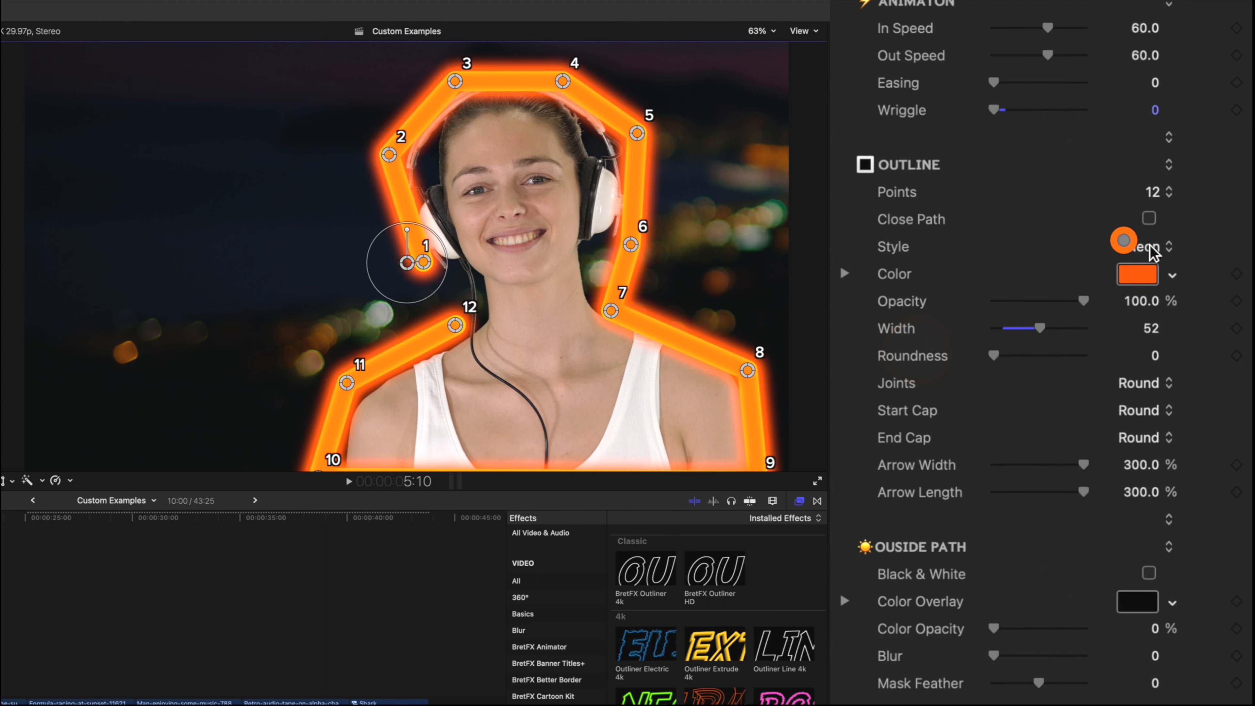
left_click_drag(1151, 246, 1156, 203)
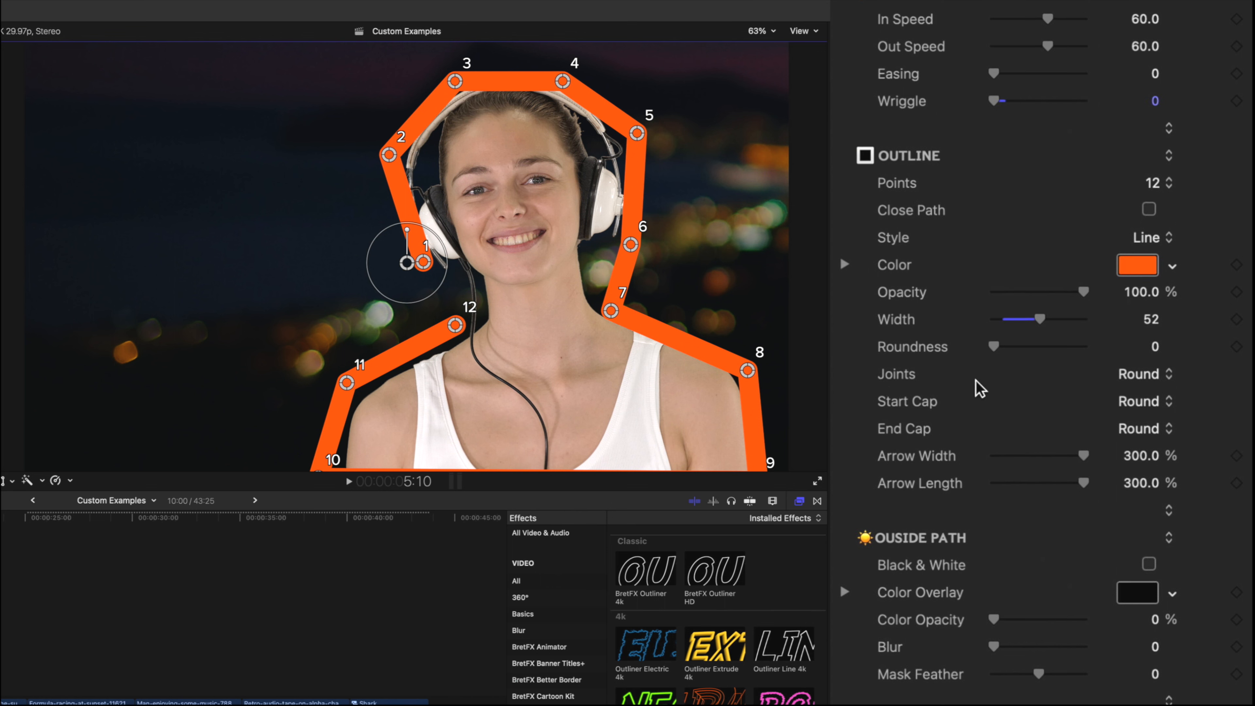
- Preview the Square and Bevel joints on the outline and return the joints to Round
left_click(1146, 375)
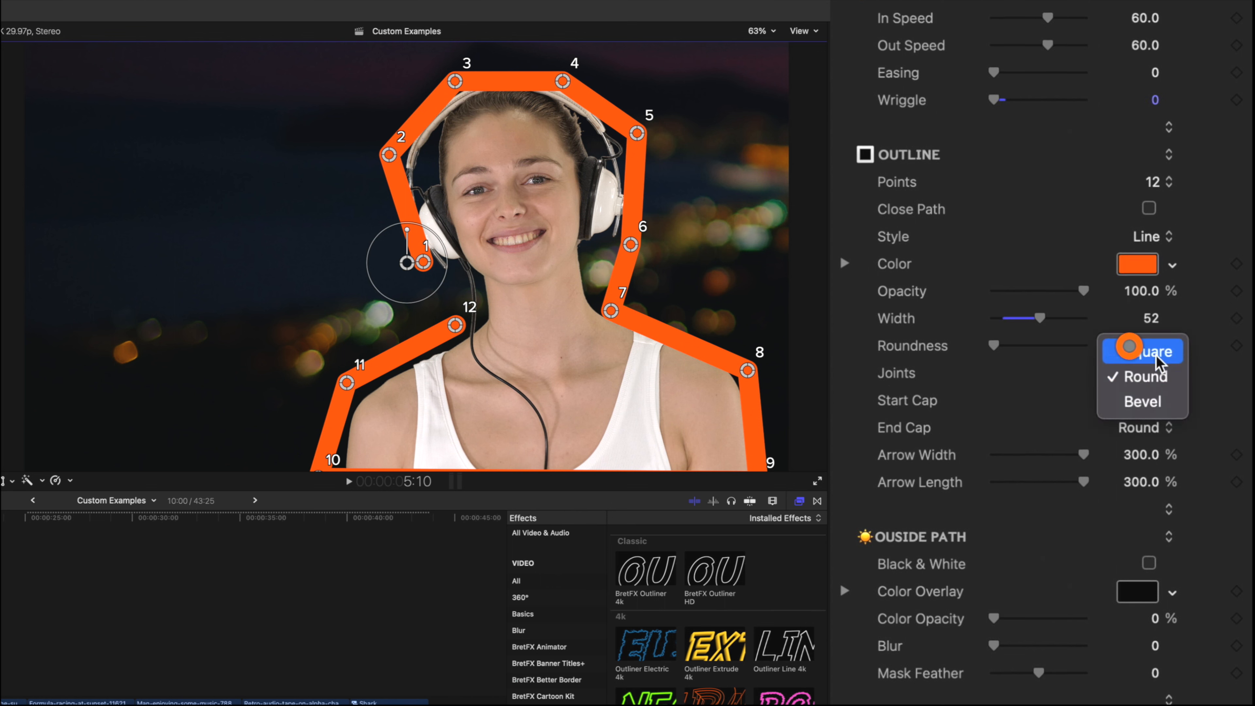
left_click(1133, 350)
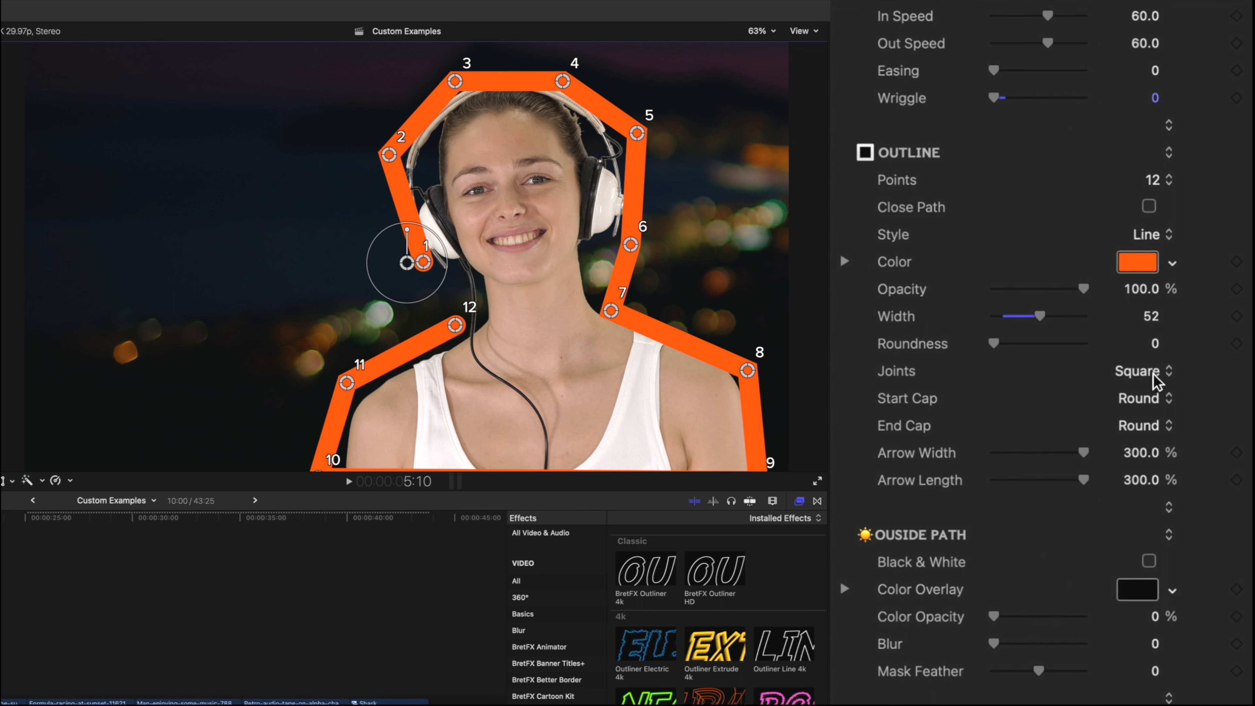
left_click(1136, 370)
left_click_drag(1152, 378, 1147, 424)
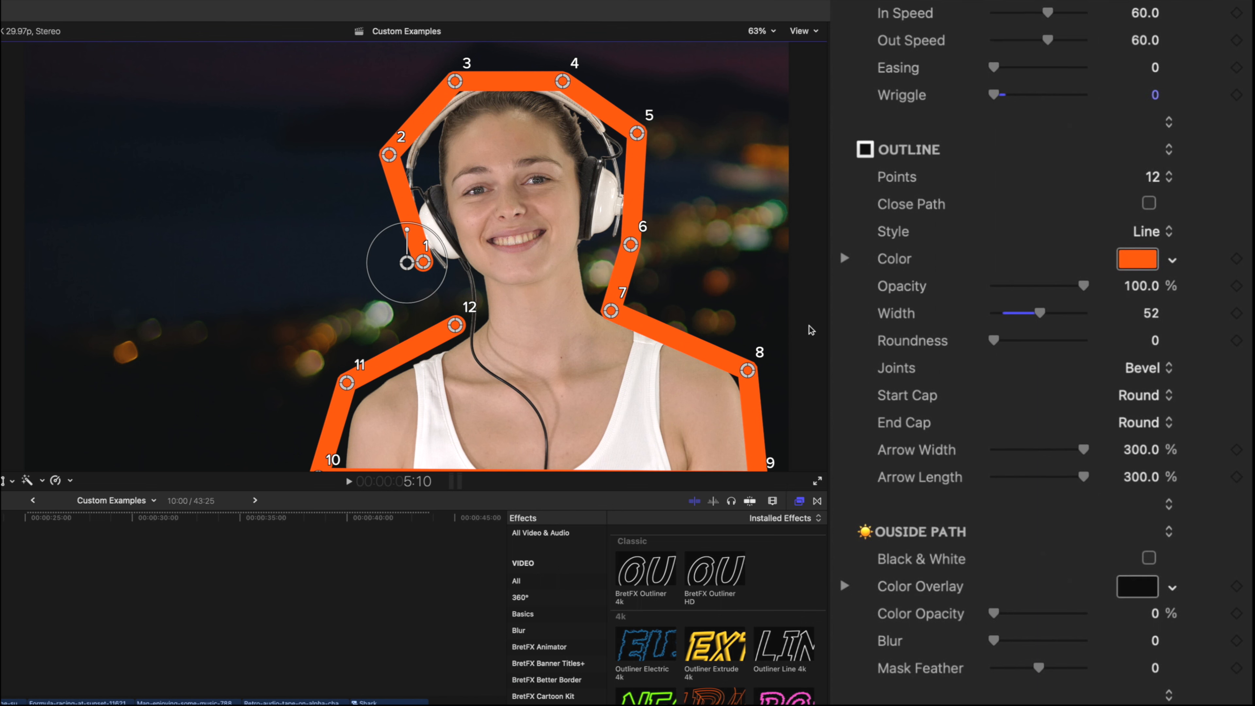
left_click_drag(1154, 370, 1130, 341)
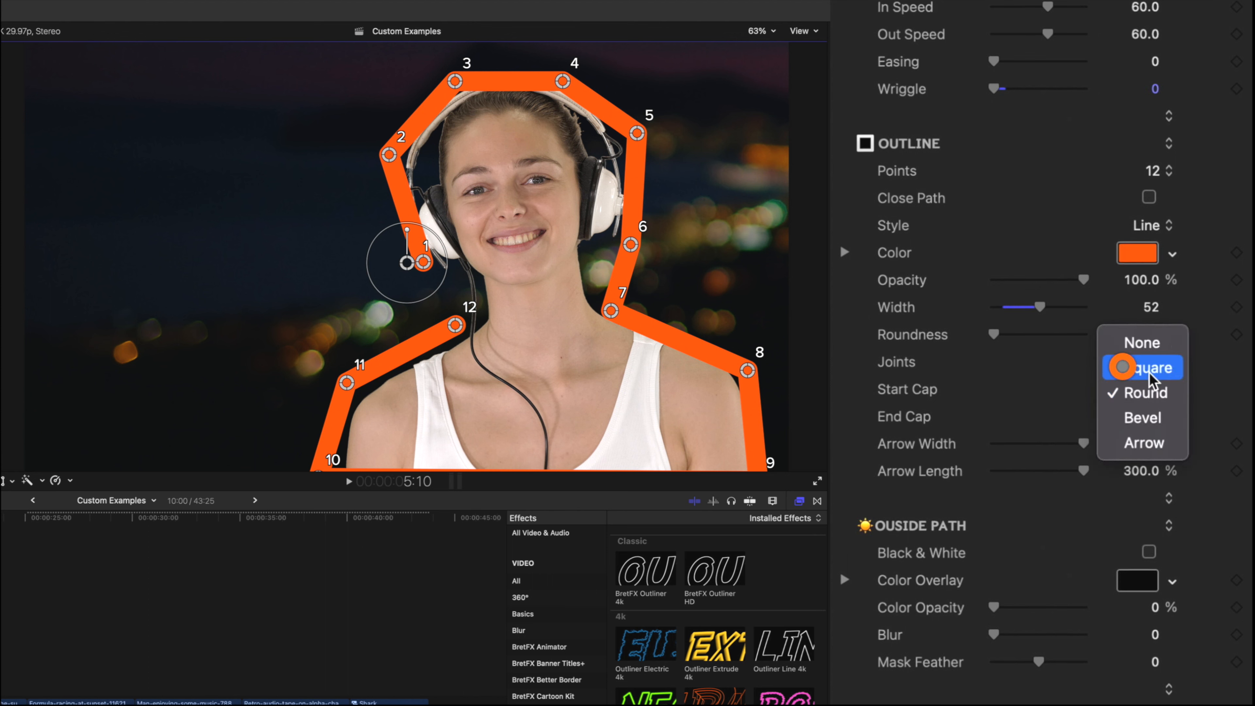
- Preview the Square, Bevel and Arrow start caps, try adjusting the arrow width, and return the start cap to Round
left_click(1148, 380)
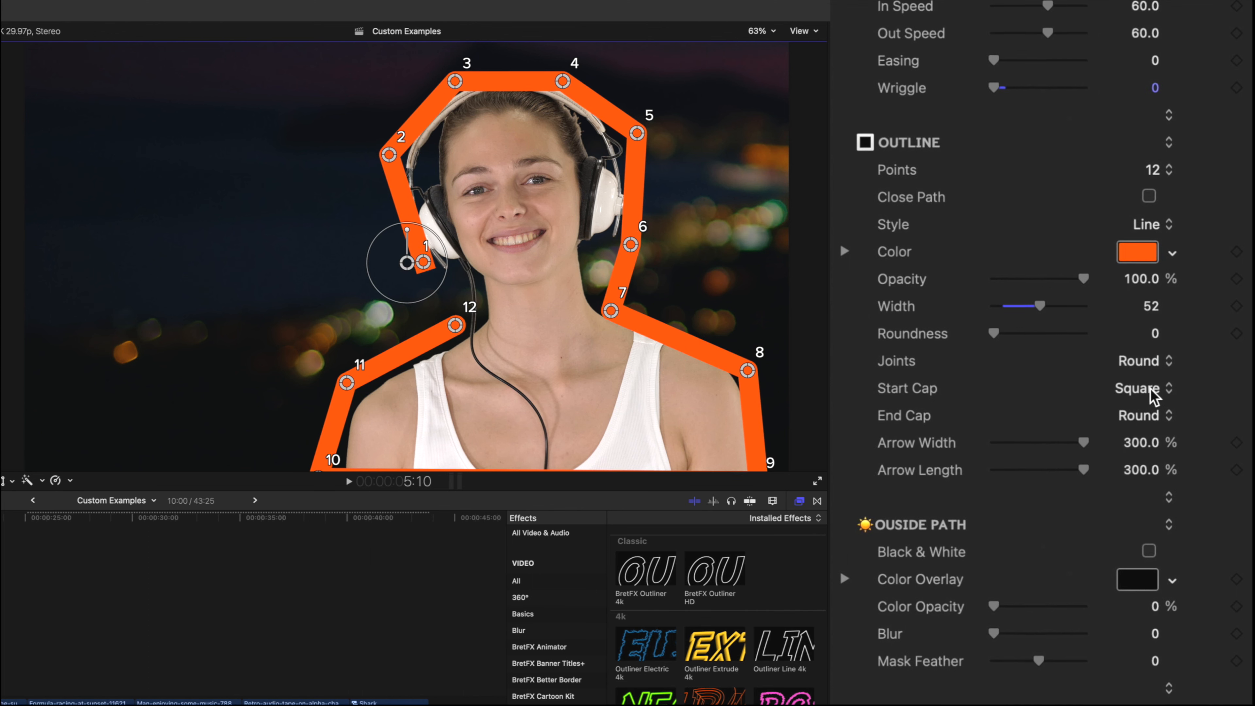
left_click(1143, 448)
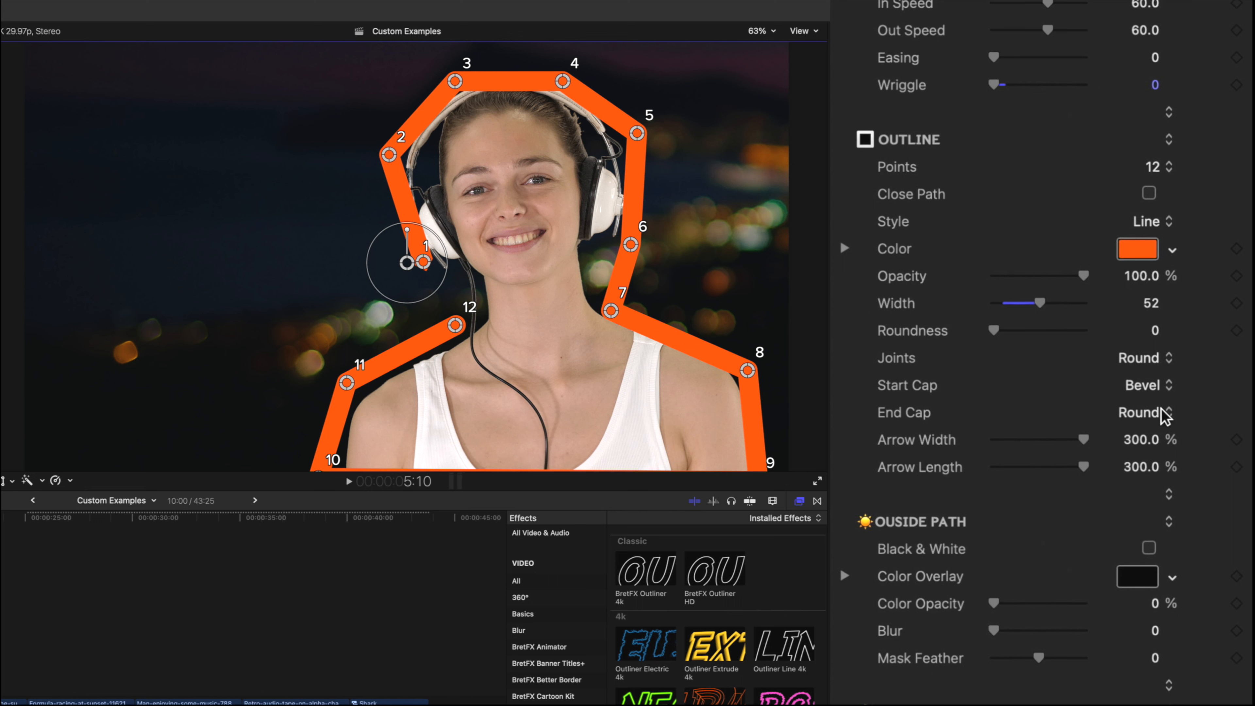
left_click(1158, 385)
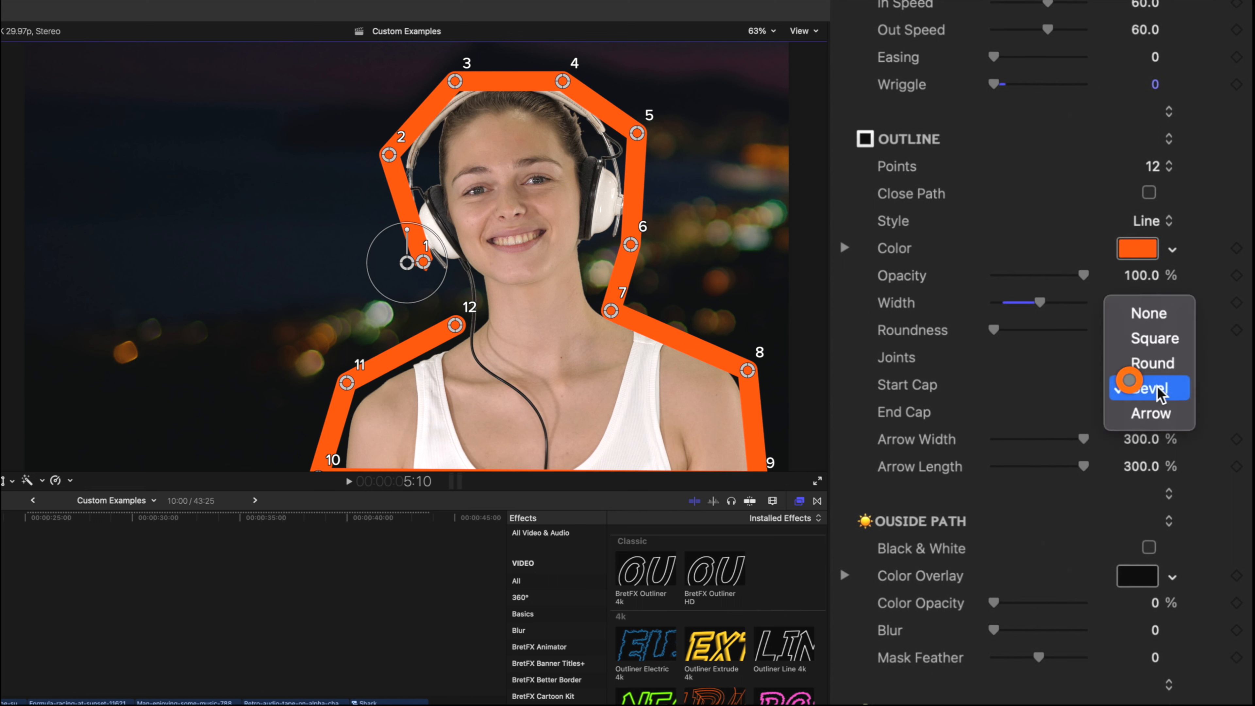
left_click(1153, 413)
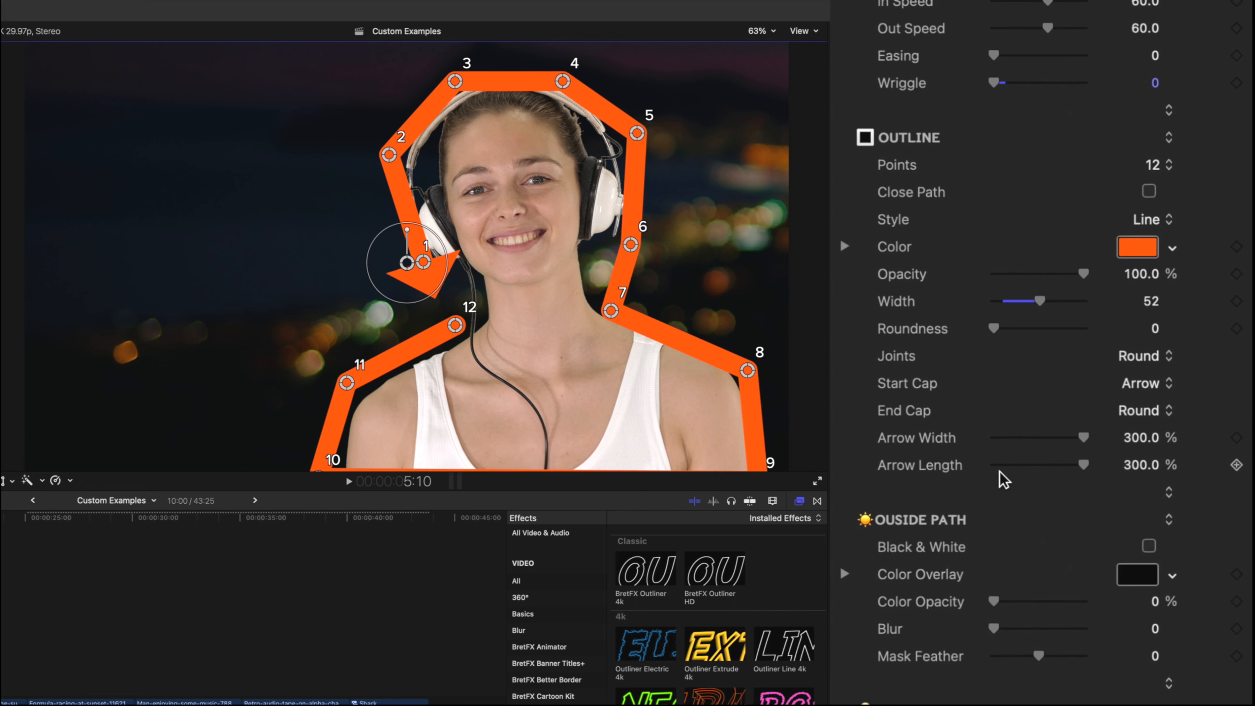
left_click_drag(1084, 438, 1122, 462)
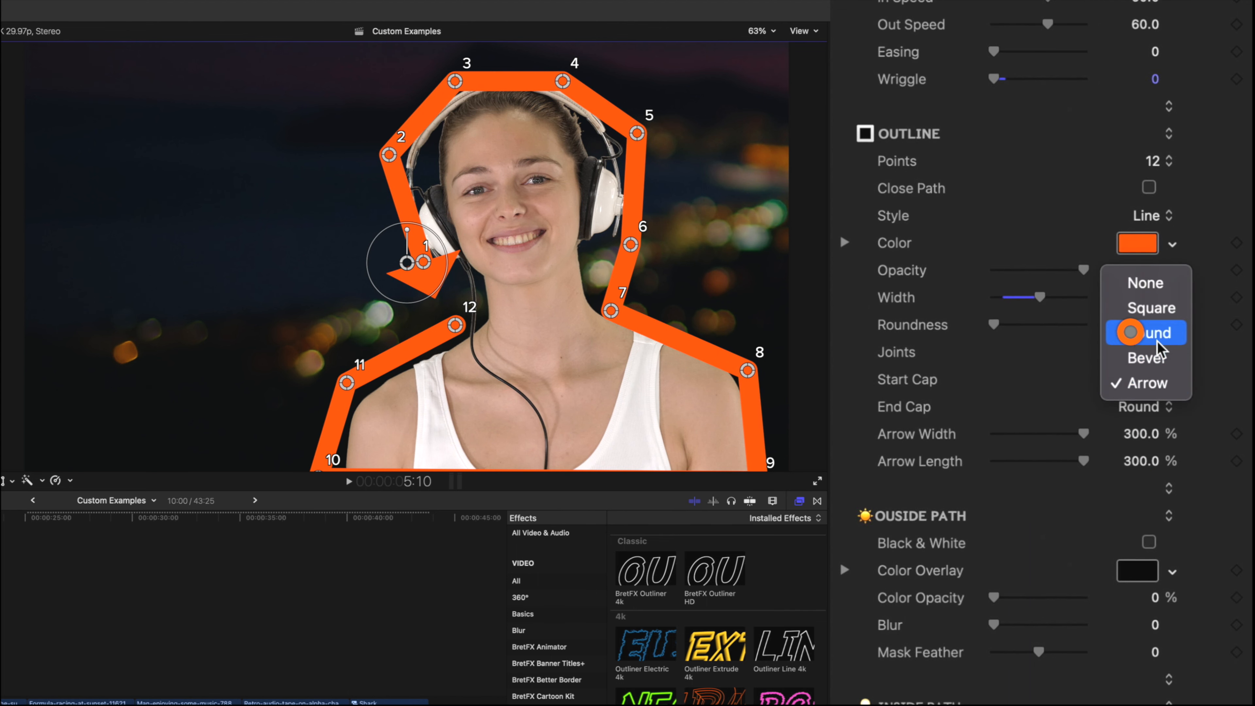
left_click(1157, 337)
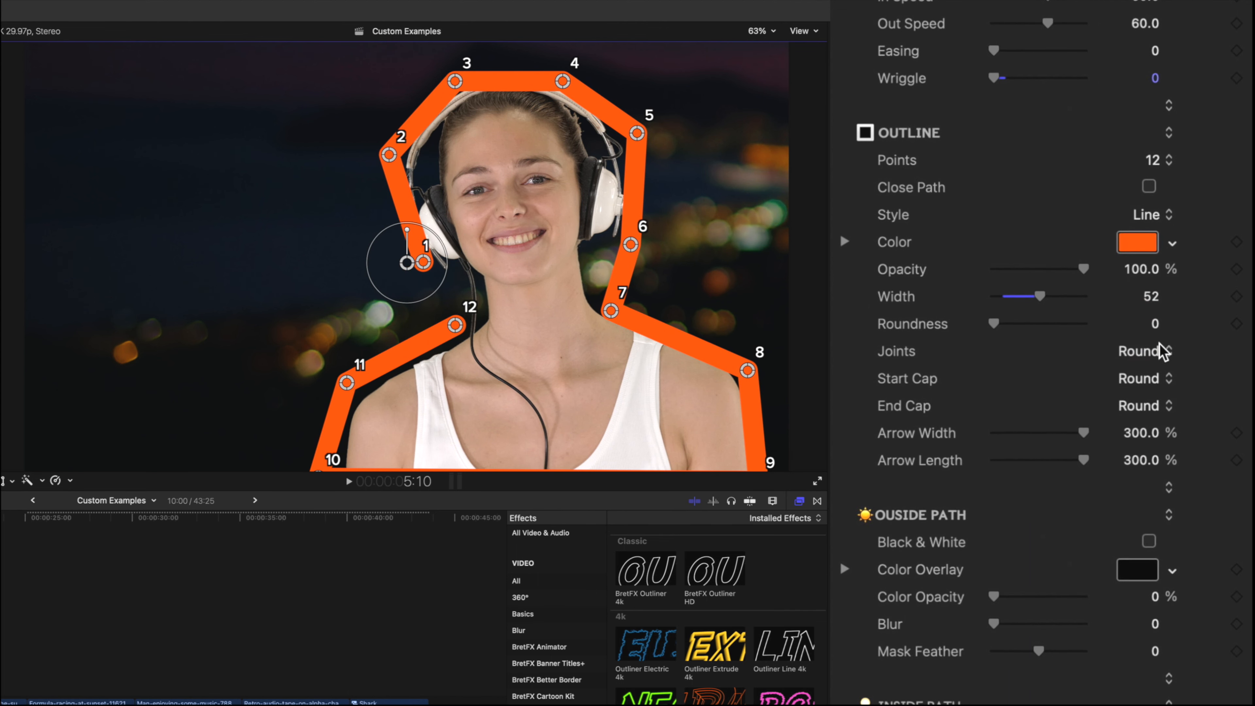
- Change the outline style to Neon and close the path
scroll(1137, 277, "down", 2)
left_click(1153, 201)
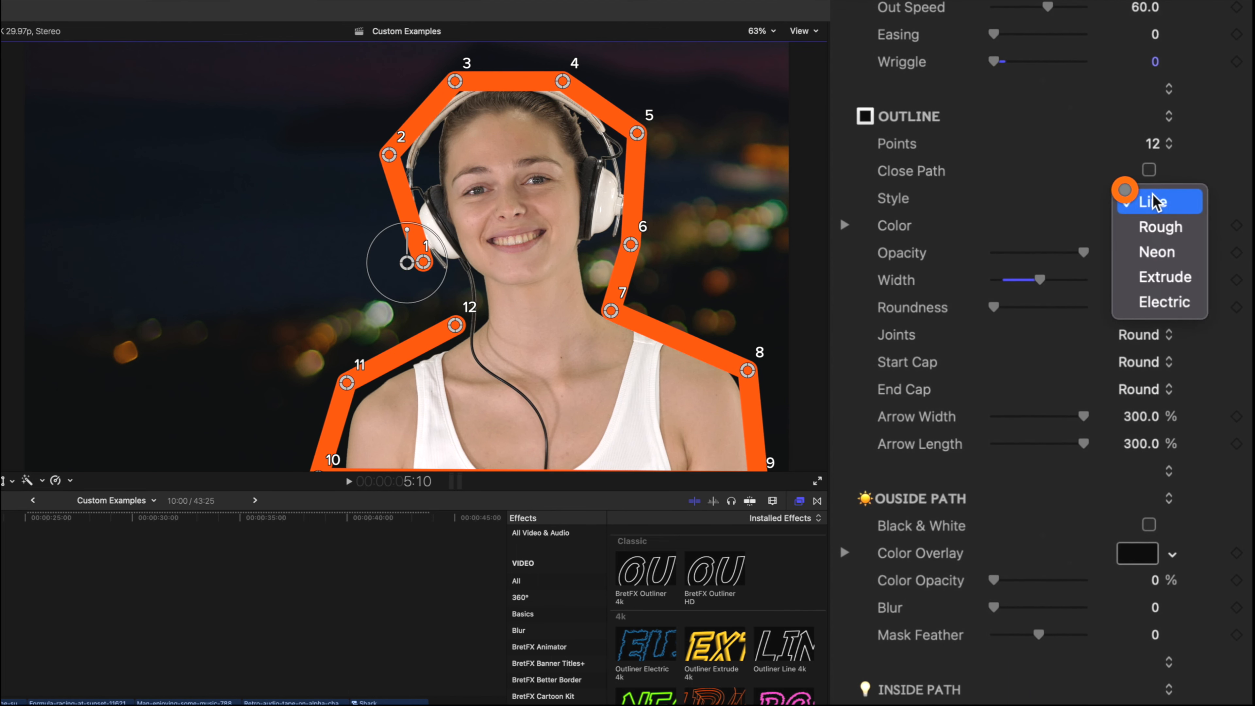
left_click(1152, 251)
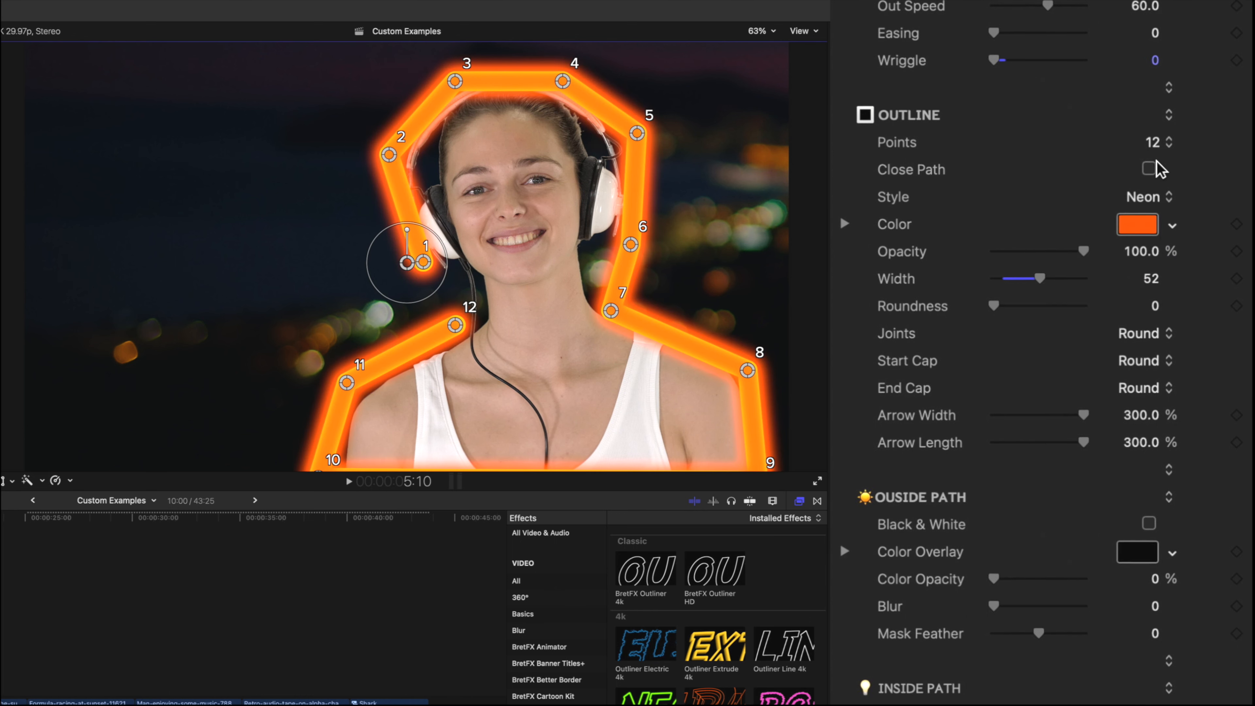
left_click(1149, 168)
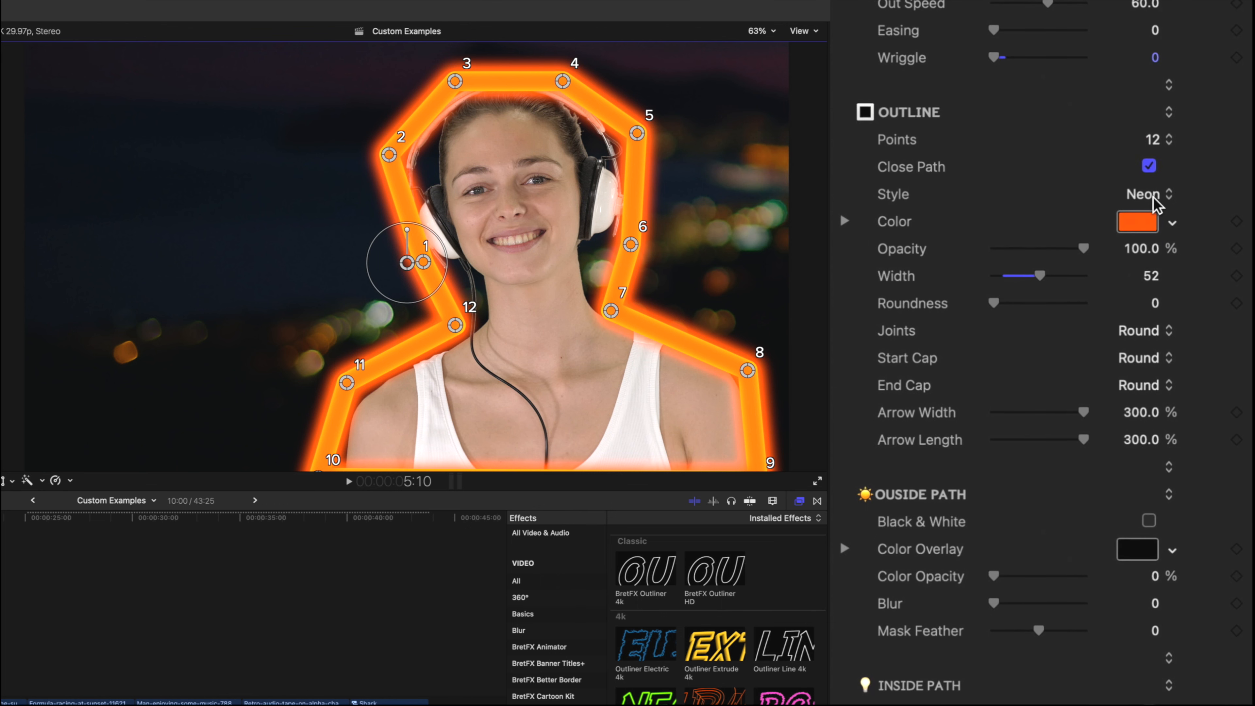
- Turn on black and white for the area outside the path
scroll(1028, 533, "up", 1)
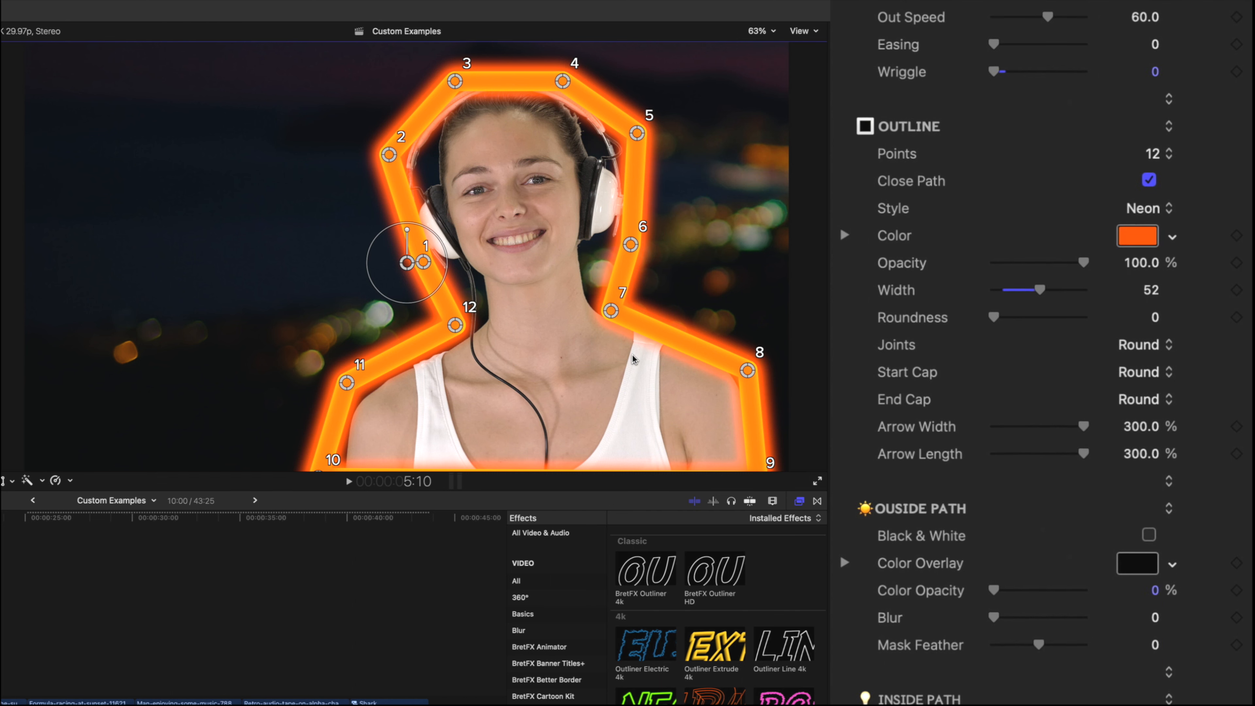
scroll(1045, 588, "down", 10)
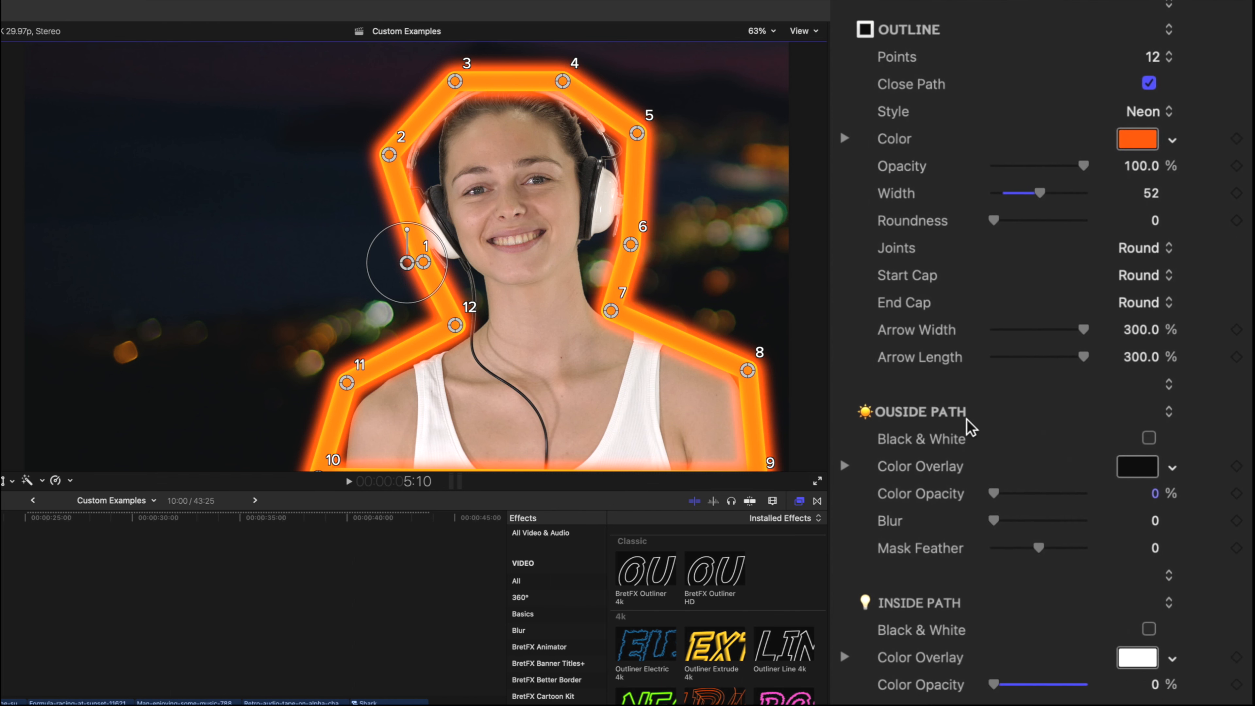
scroll(928, 280, "down", 2)
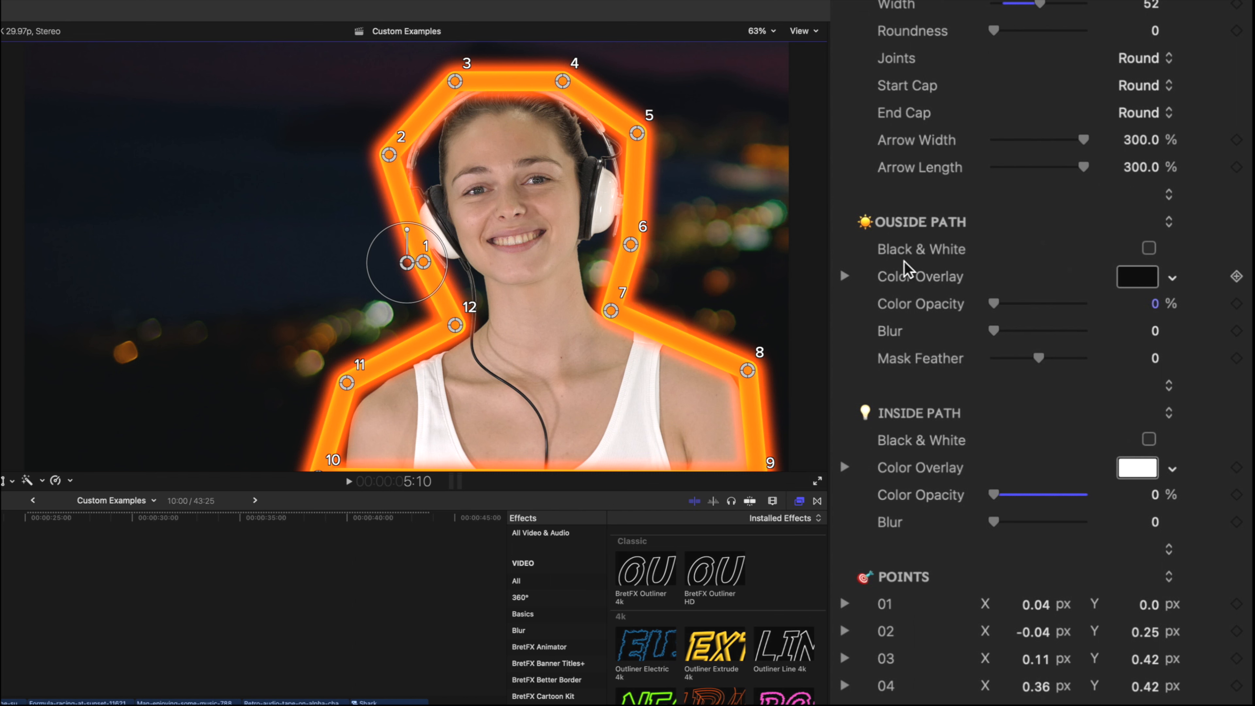
left_click(1150, 249)
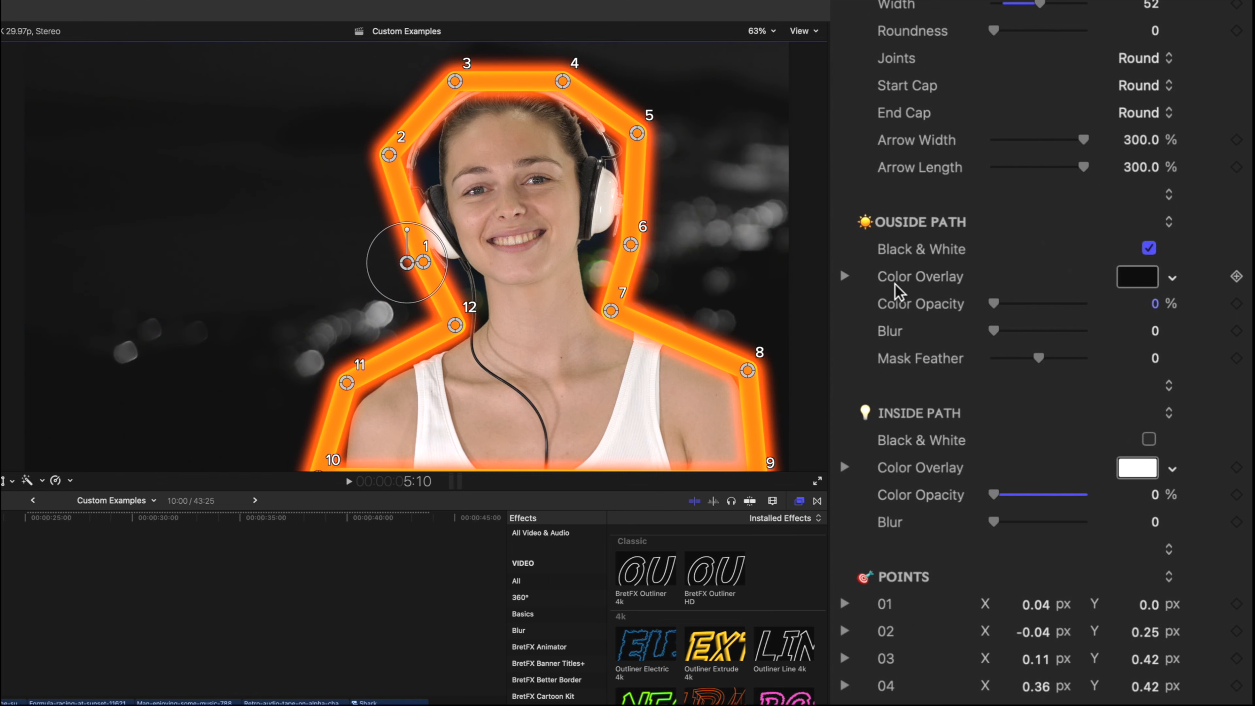
- Set the outside path's color overlay to bright blue (hue 195°) with a color opacity of 20.27 %
left_click(1139, 279)
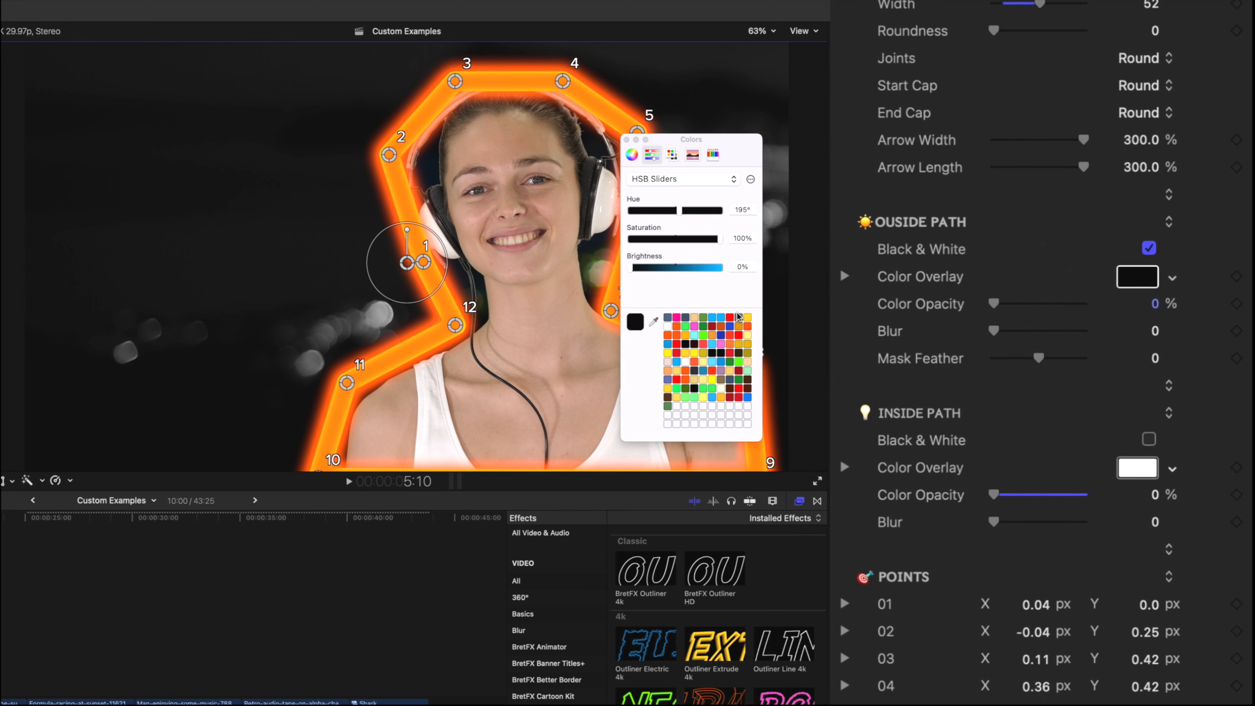
left_click(712, 318)
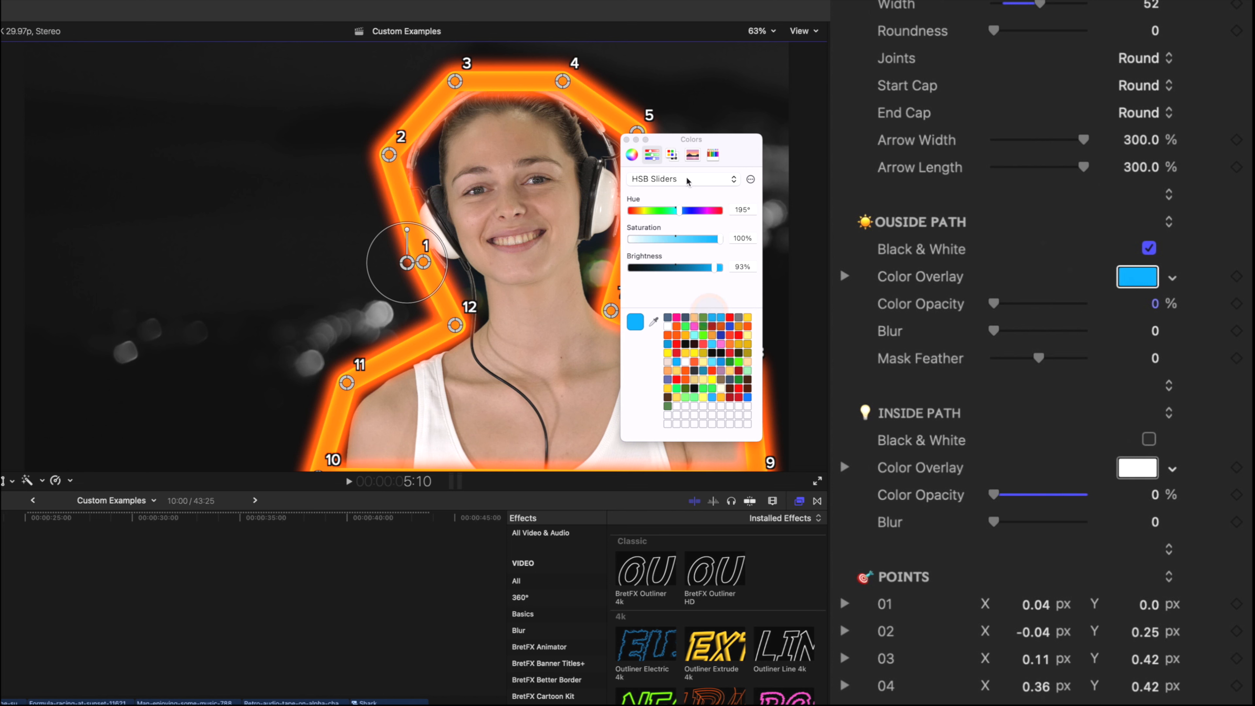
left_click(626, 139)
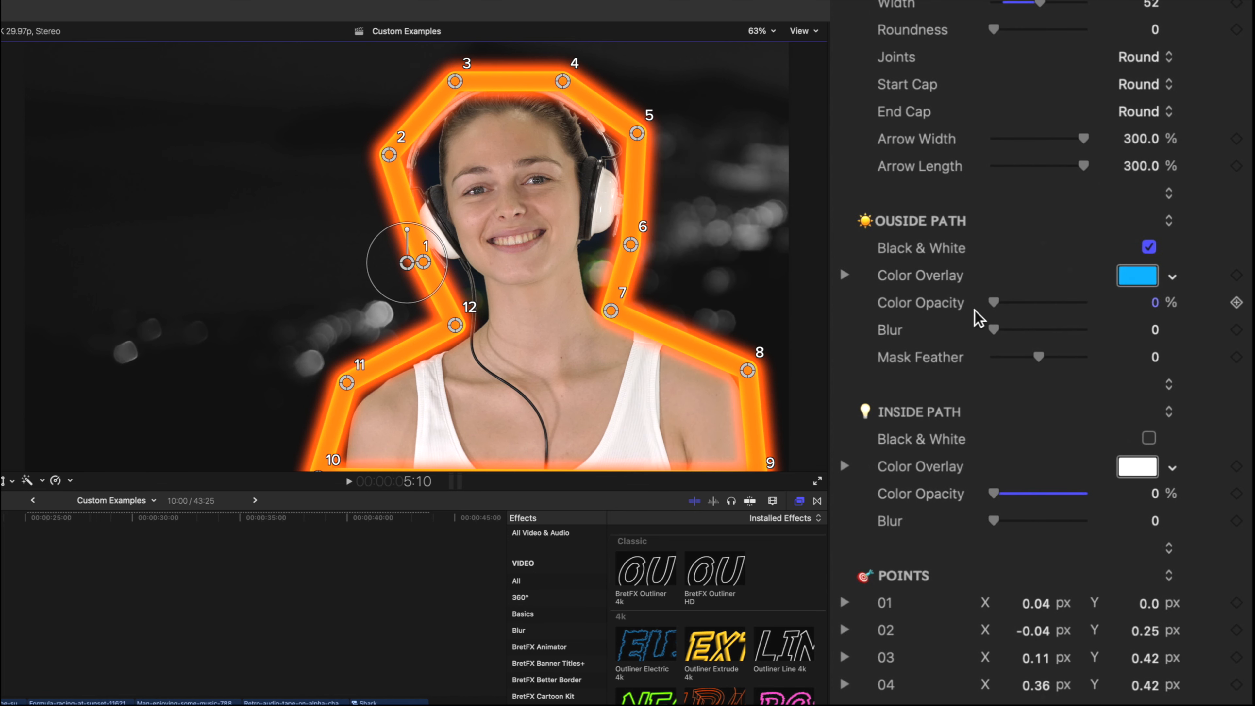
left_click_drag(995, 307, 1017, 310)
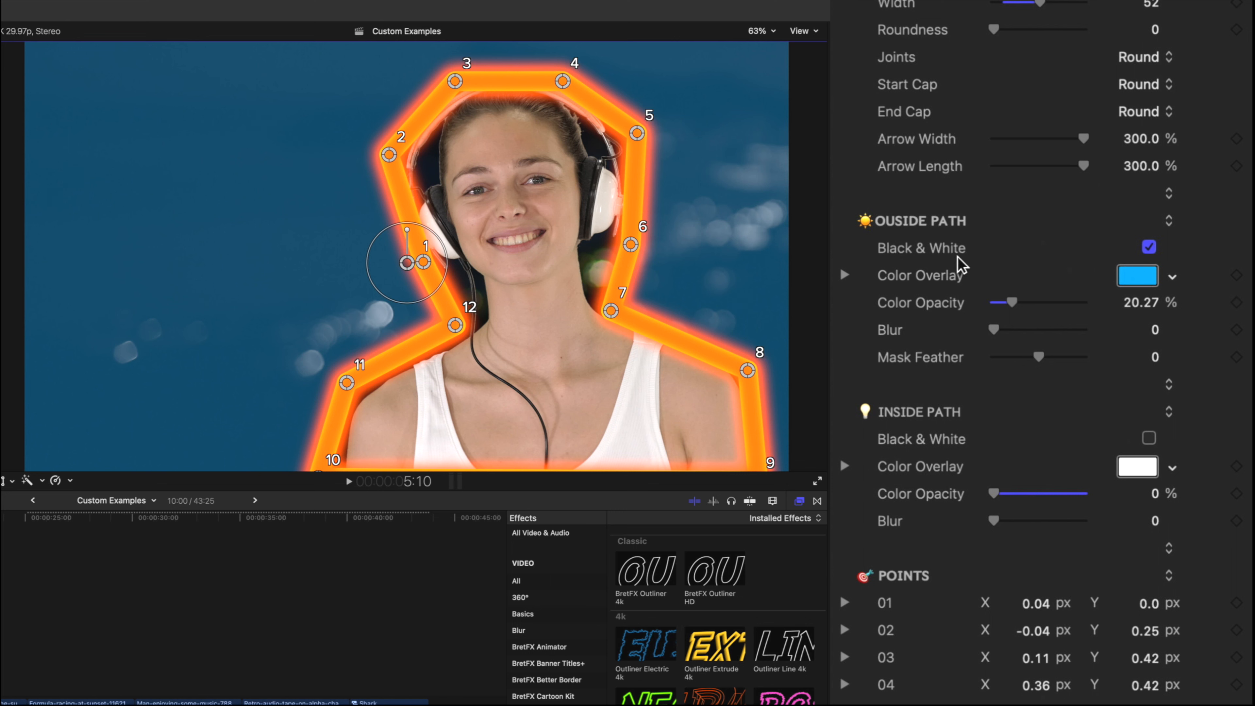
- Turn off black and white for the outside path and set its blur to 64
left_click(1150, 247)
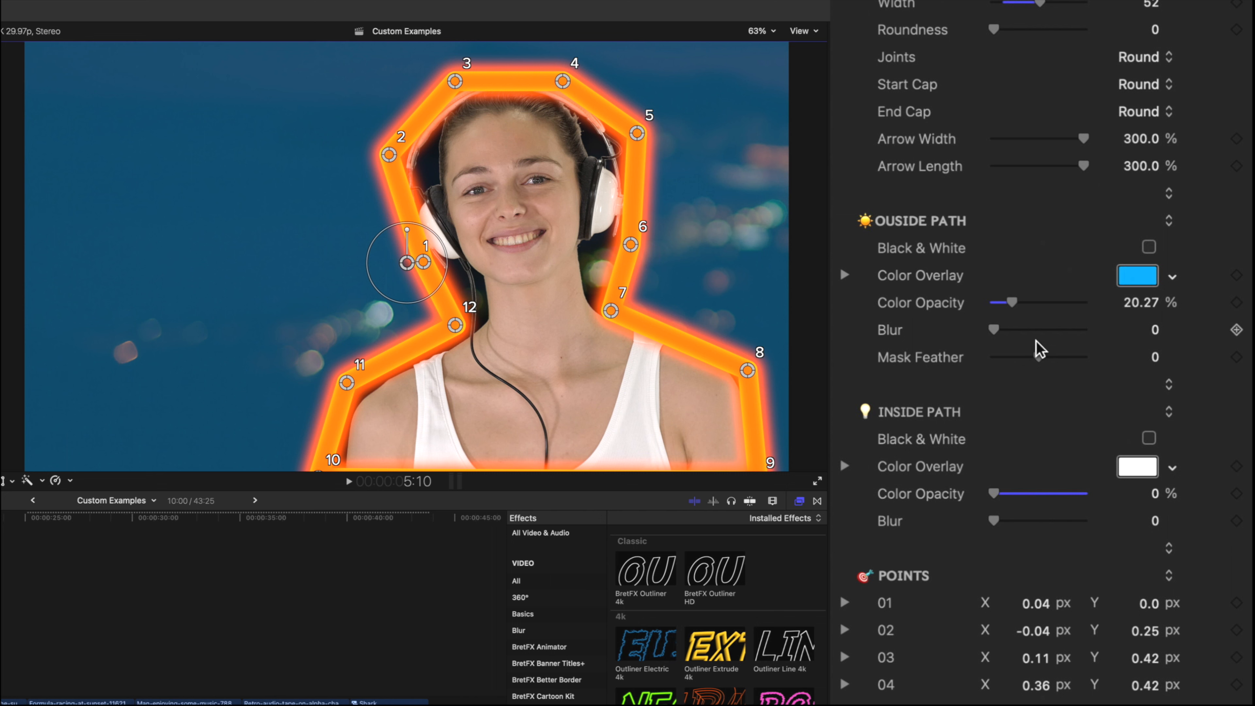
left_click_drag(994, 329, 1120, 322)
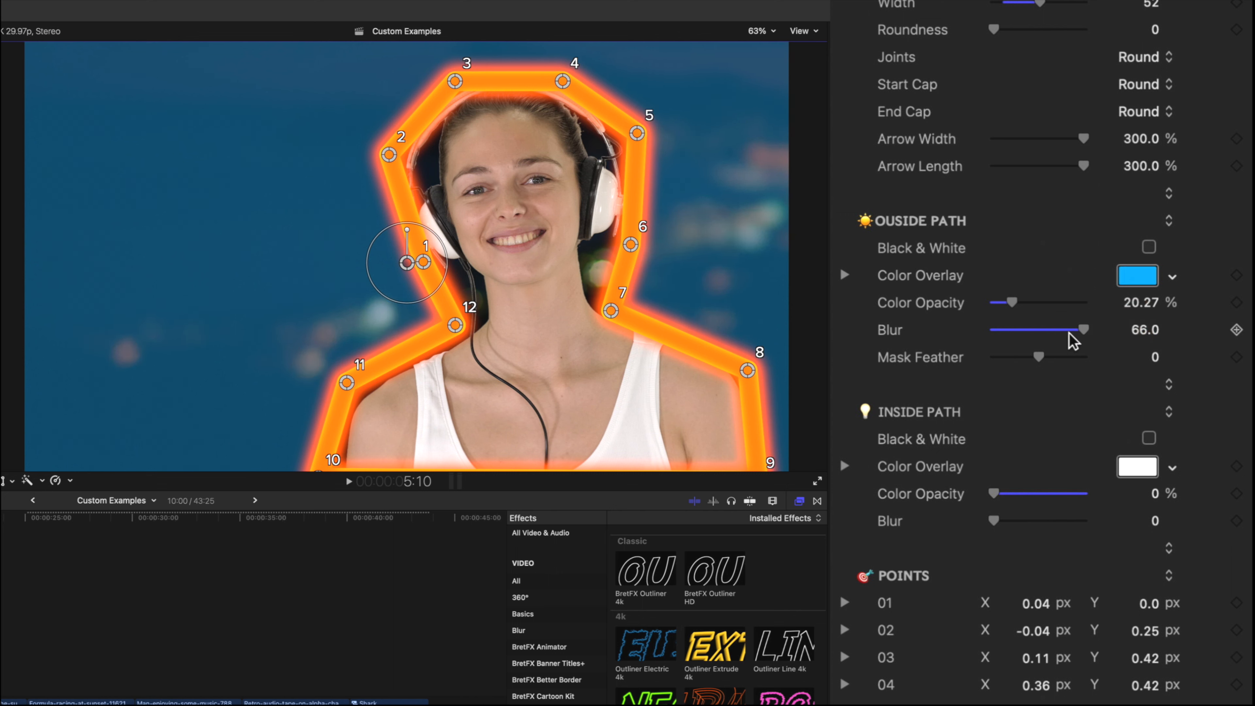
left_click_drag(1021, 330, 1157, 332)
- Hide the outline with 0 % opacity and preview an outside mask feather of up to 175
scroll(1042, 359, "up", 5)
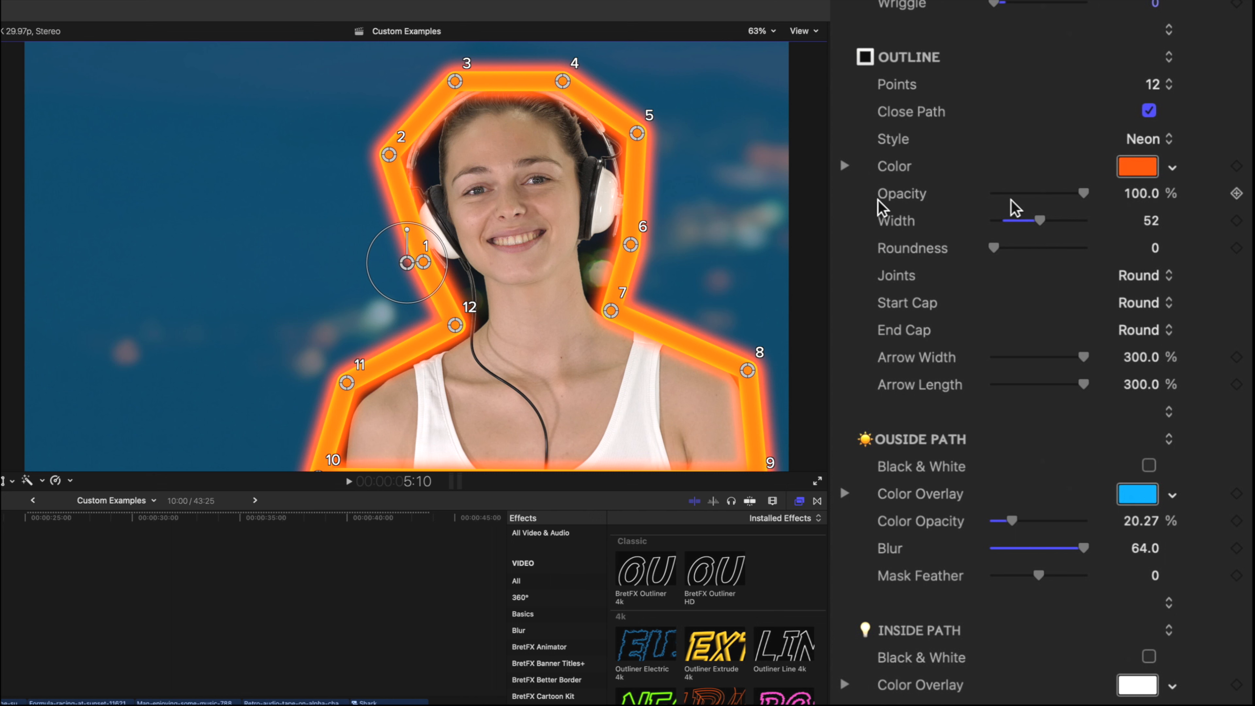
left_click_drag(1085, 193, 948, 197)
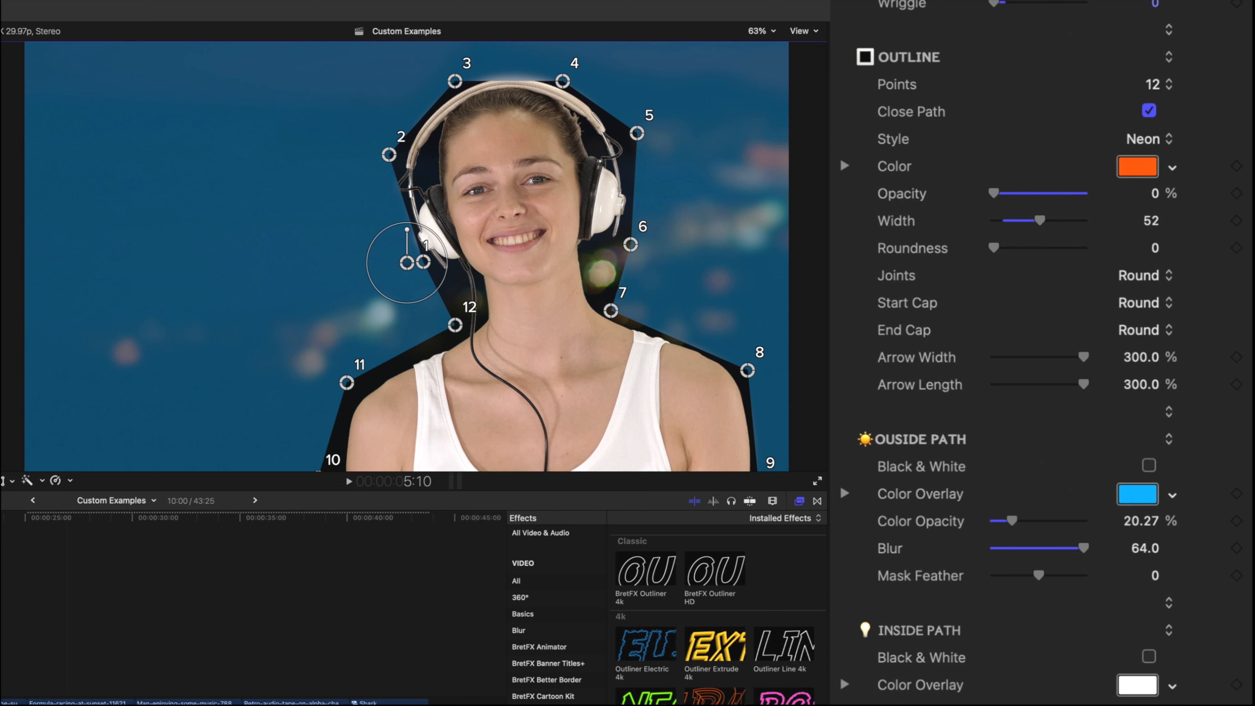
left_click_drag(1039, 575, 1079, 575)
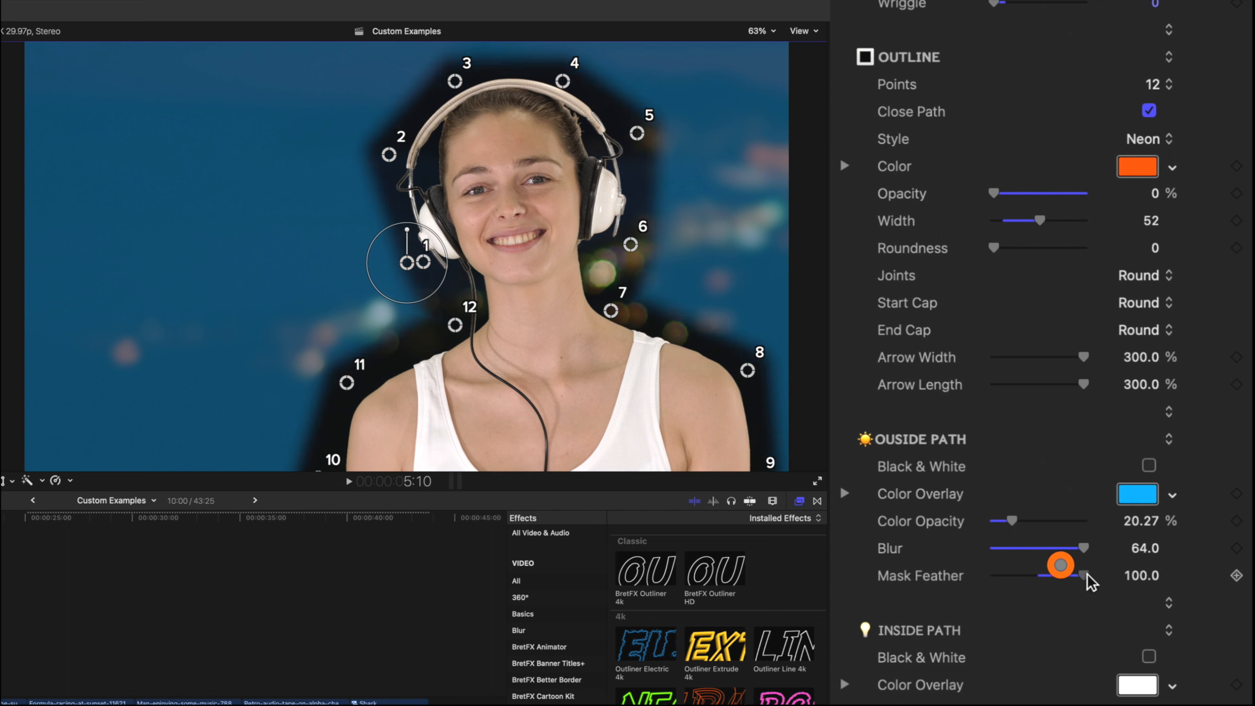
left_click_drag(1113, 563, 1113, 543)
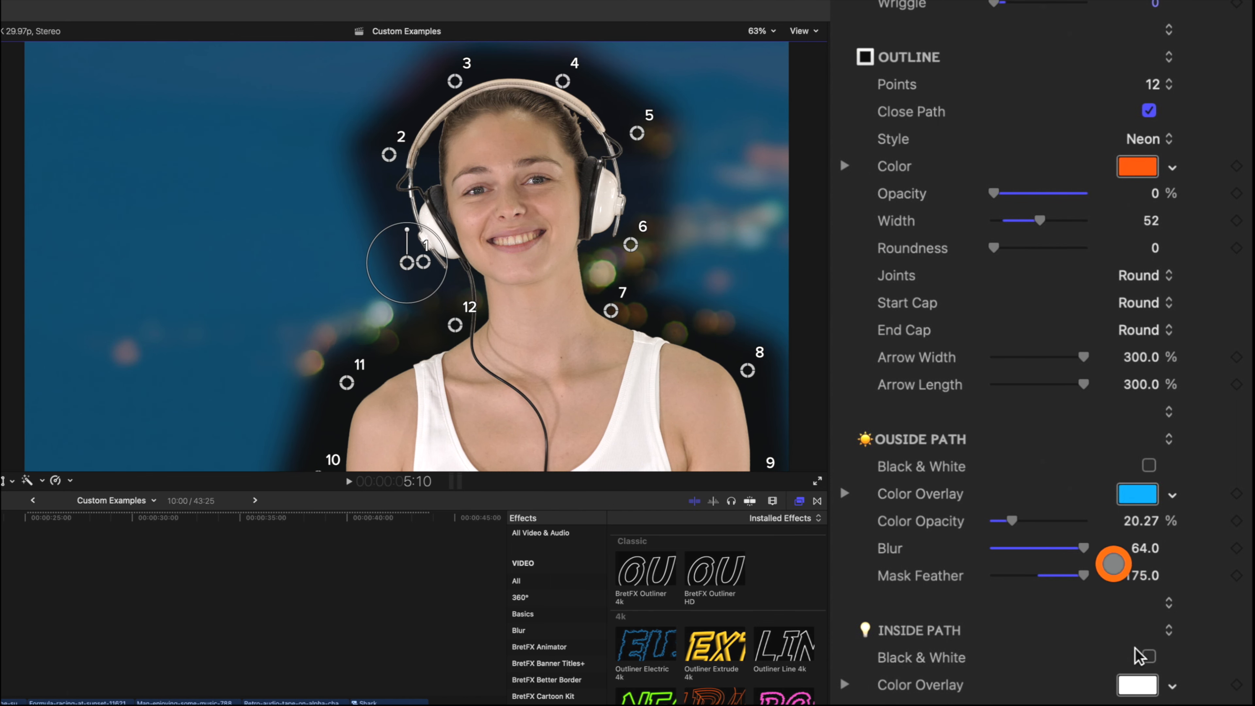
- Lower the outside path's mask feather to 6
scroll(1112, 569, "down", 1)
left_click_drag(1083, 566, 1038, 567)
scroll(1040, 573, "down", 2)
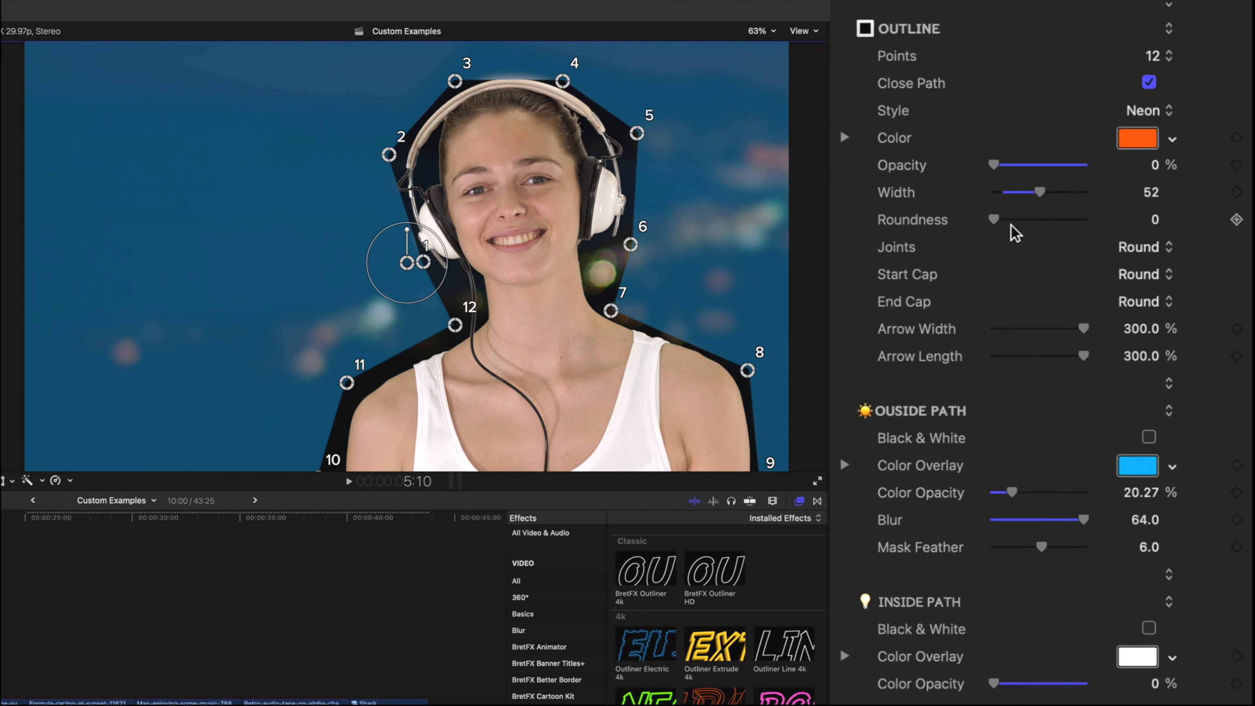
- Preview the Neon outline at partial opacities, down to 15.26 %
scroll(1014, 233, "up", 2)
left_click_drag(989, 194, 1041, 197)
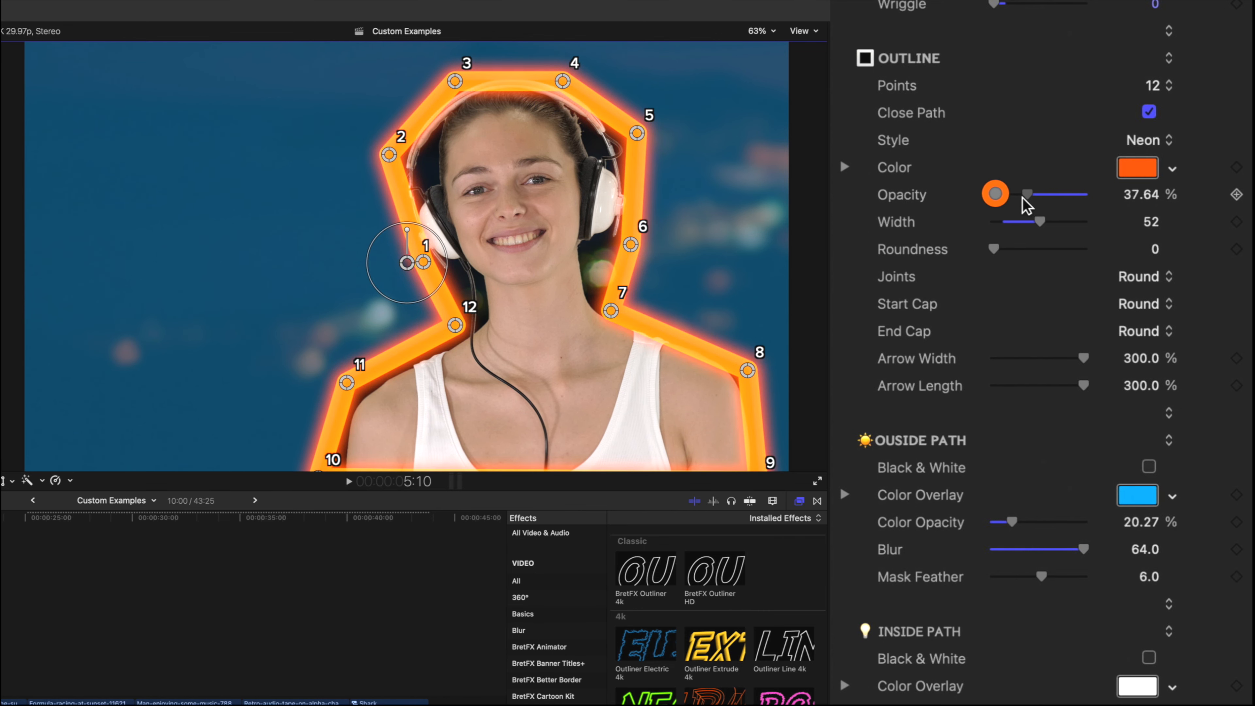
mouse_move(1017, 197)
left_mouse_down()
mouse_move(1001, 196)
mouse_move(1009, 204)
left_mouse_up()
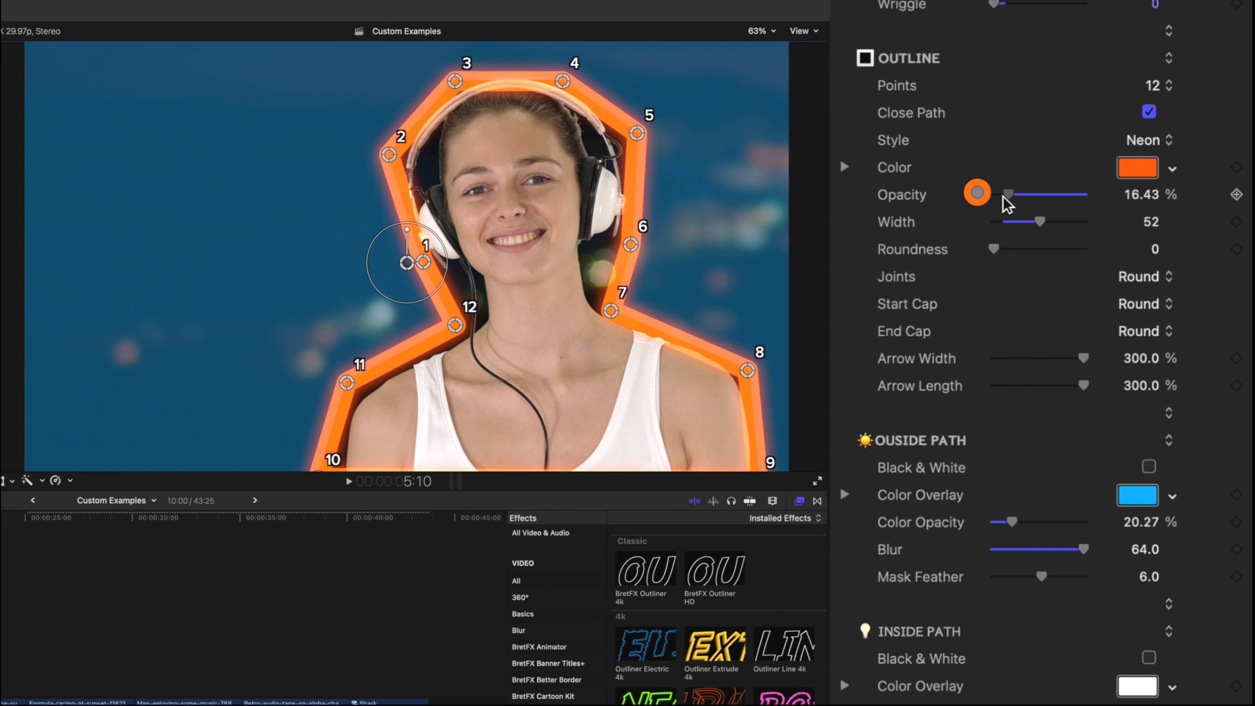
scroll(1016, 209, "down", 1)
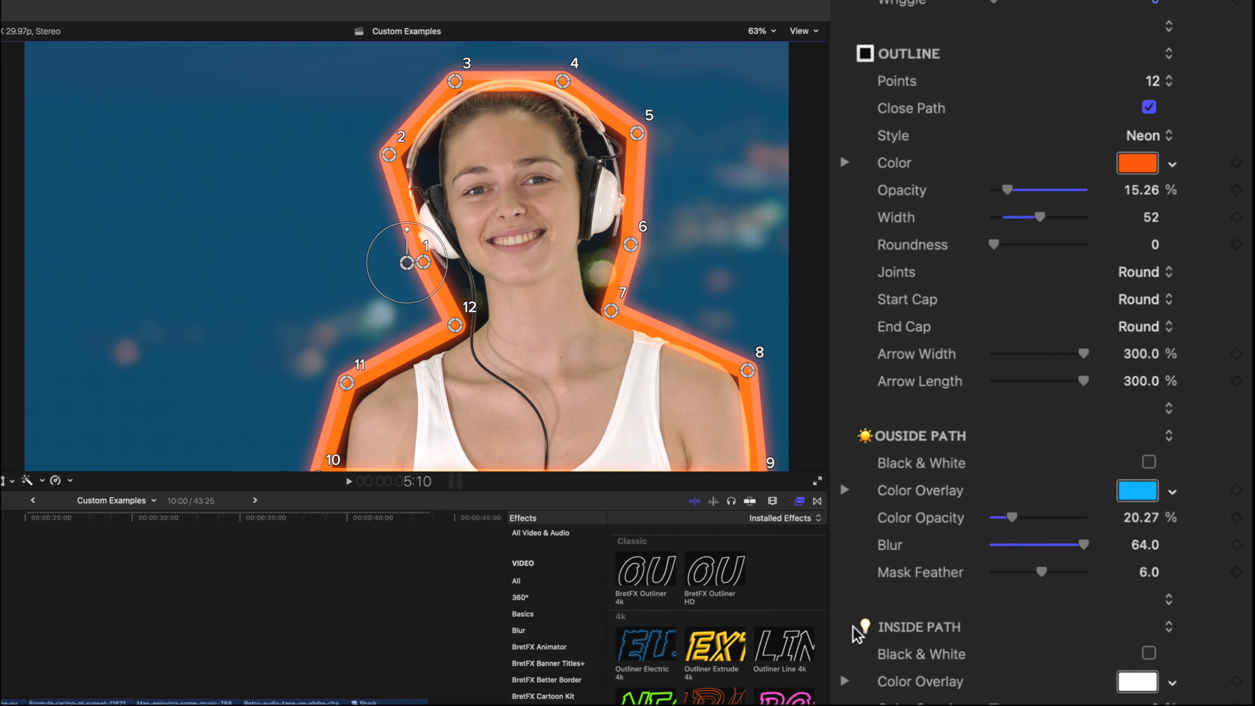
- Try a lower outside mask feather, undo it, and restore the outline's opacity to 100 %
left_click_drag(1040, 572, 1015, 577)
key("super+z")
left_click_drag(1006, 190, 1118, 201)
- Turn on black and white for the inside path and set its color overlay to hot pink
scroll(1022, 653, "down", 8)
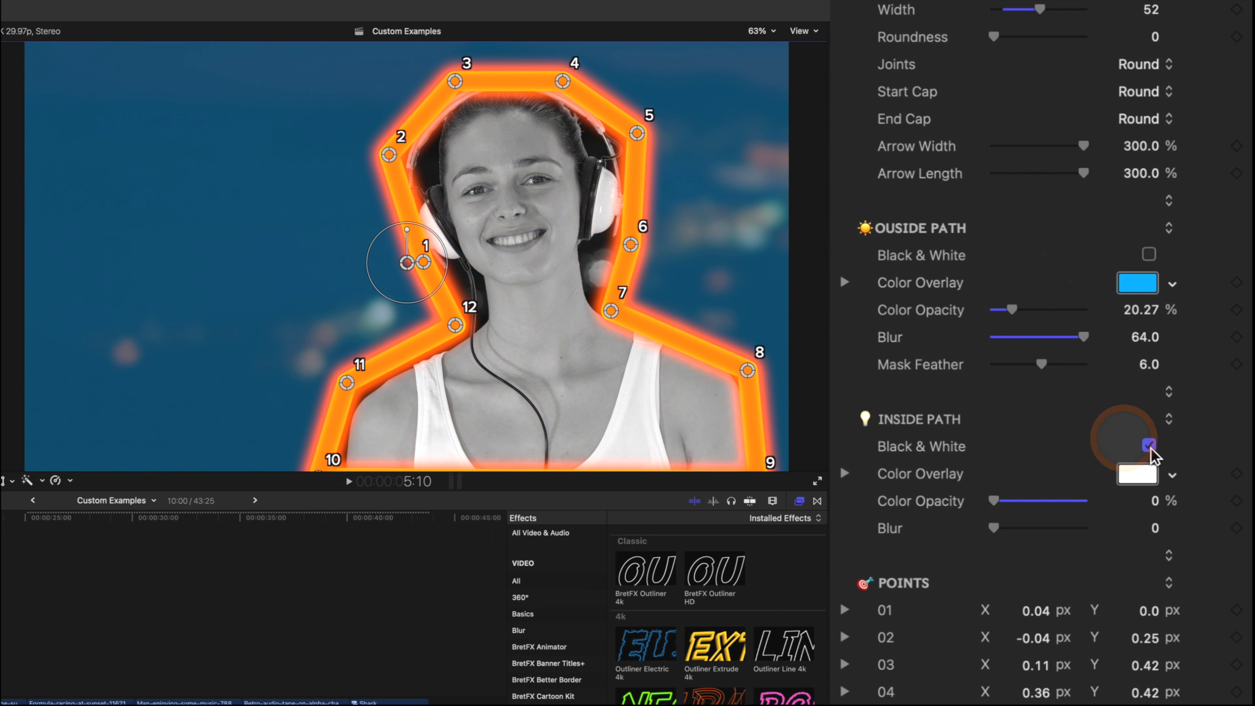
left_click(1138, 476)
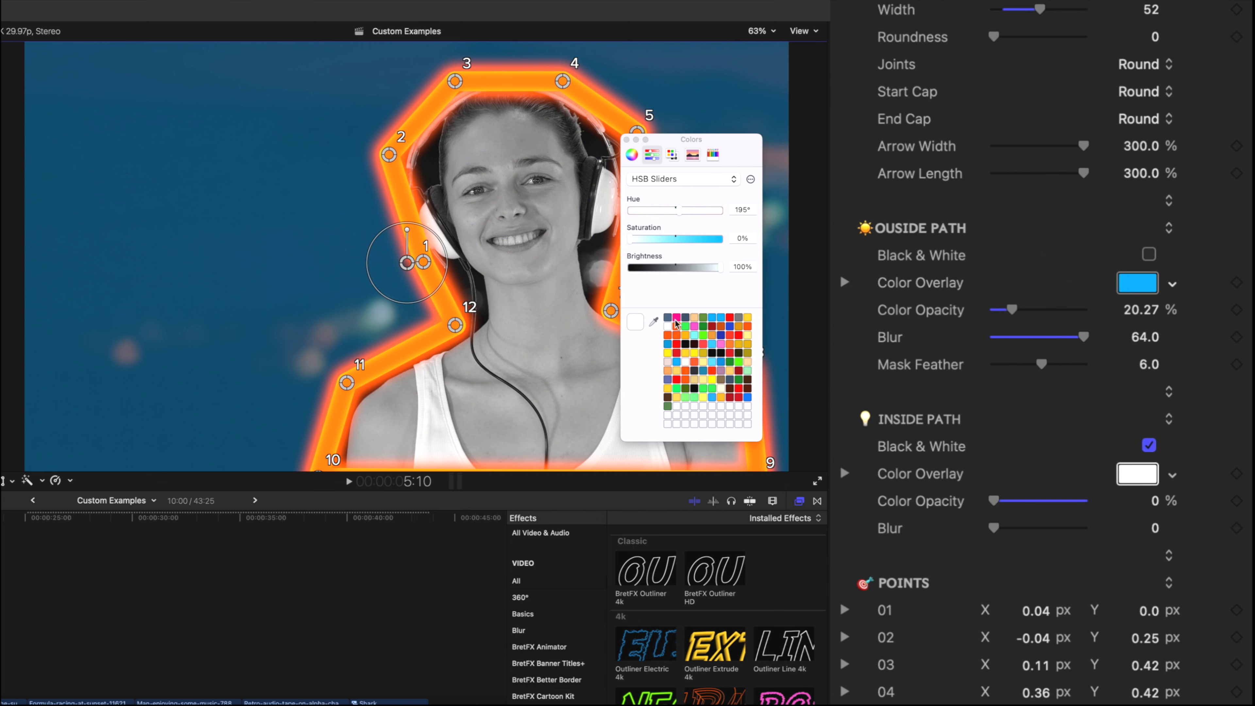
left_click(678, 320)
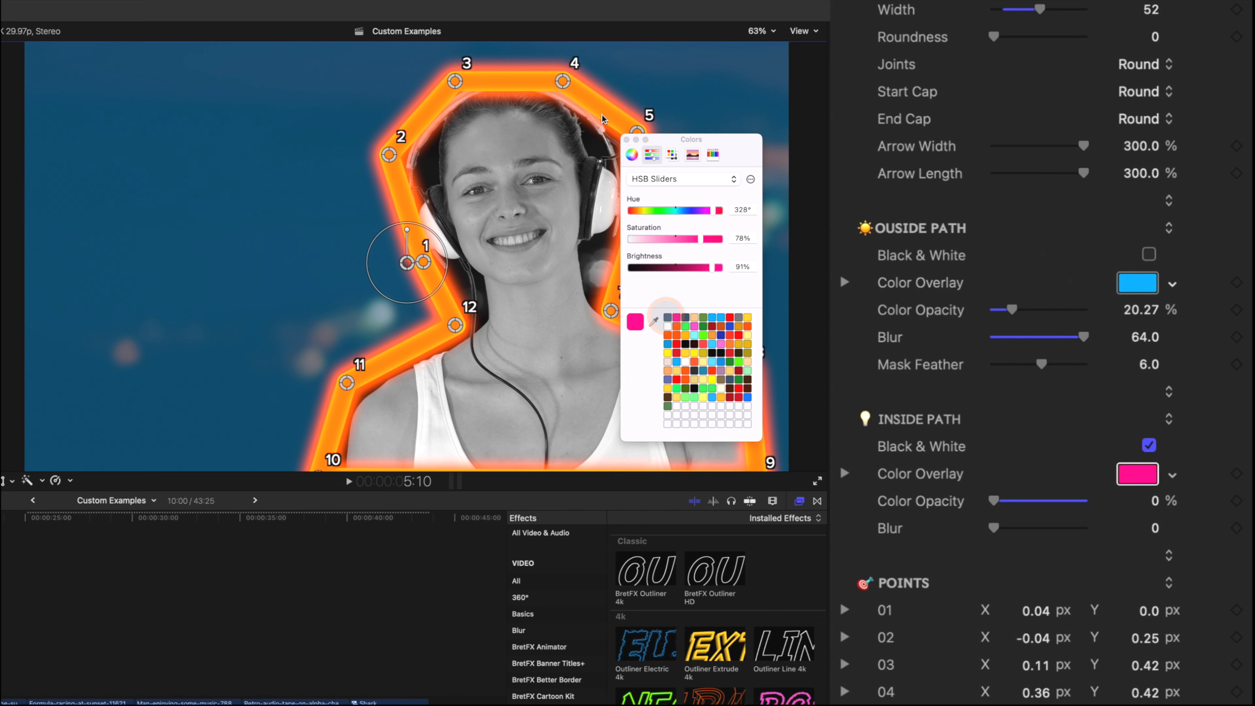
left_click(626, 140)
- Set the inside path's color opacity to 44.51 % and compare it with black and white off and on
left_click_drag(992, 501, 1030, 501)
left_click(1149, 445)
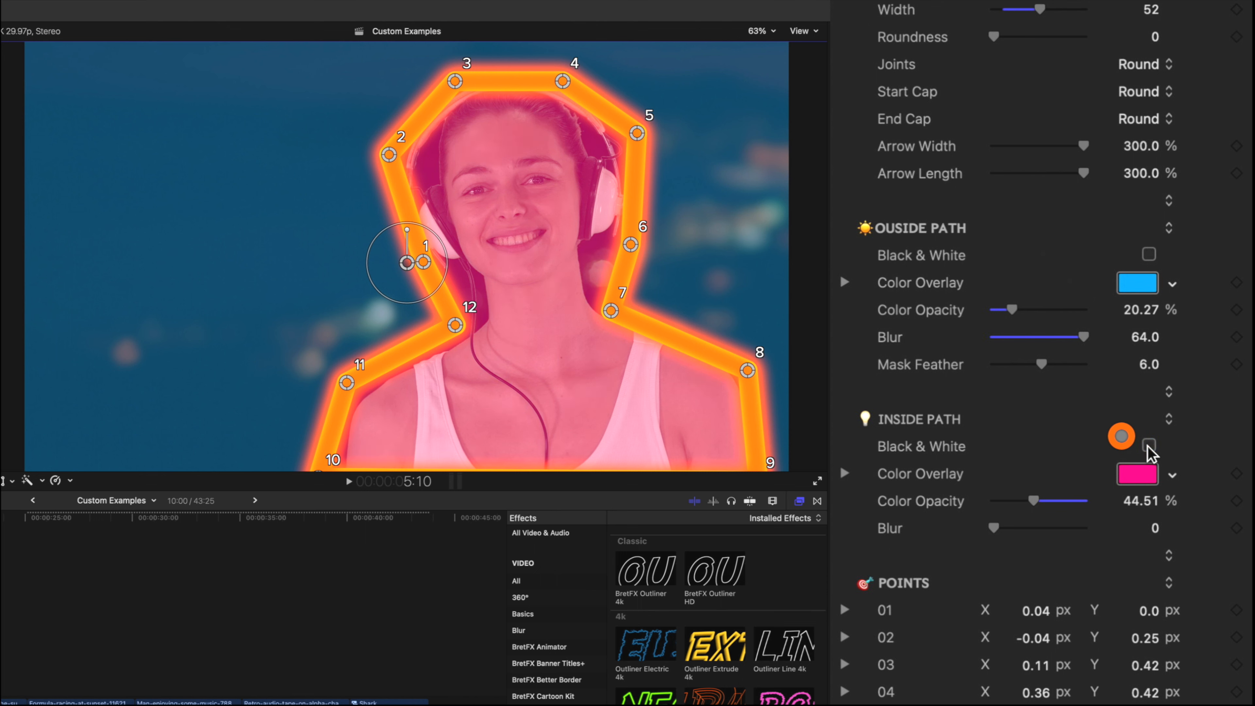
left_click(1149, 446)
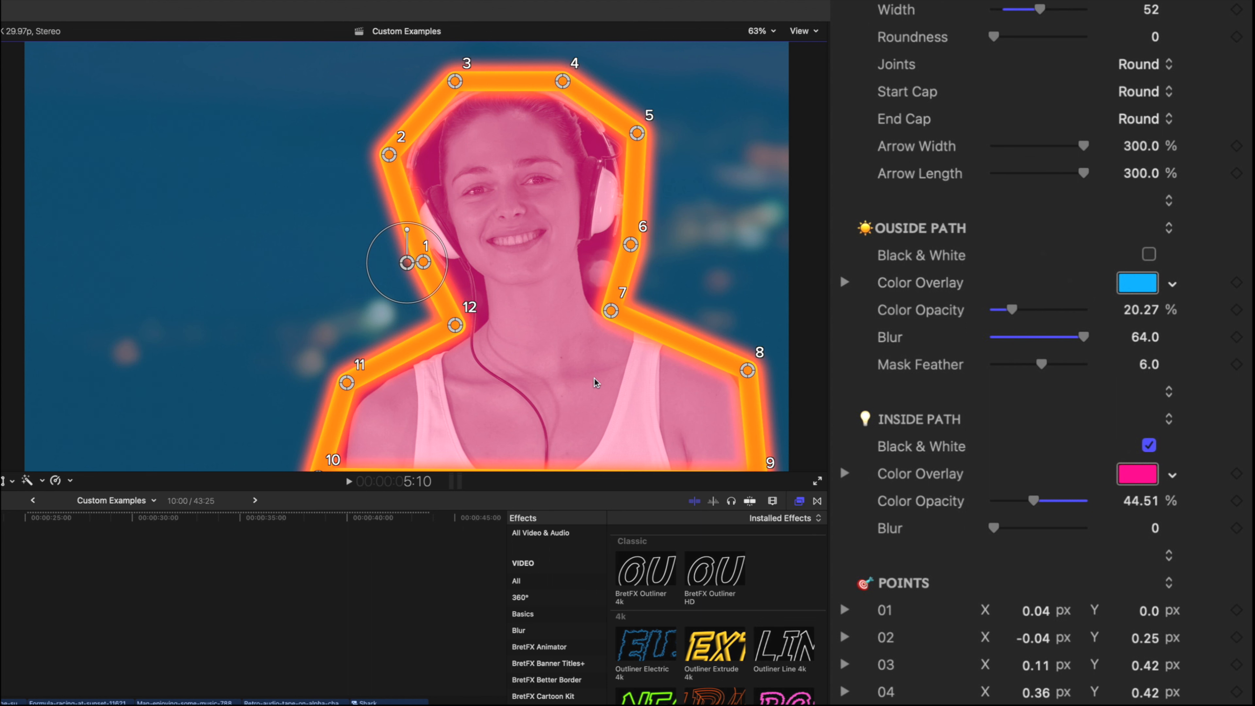
left_click_drag(992, 528, 849, 512)
scroll(877, 415, "down", 5)
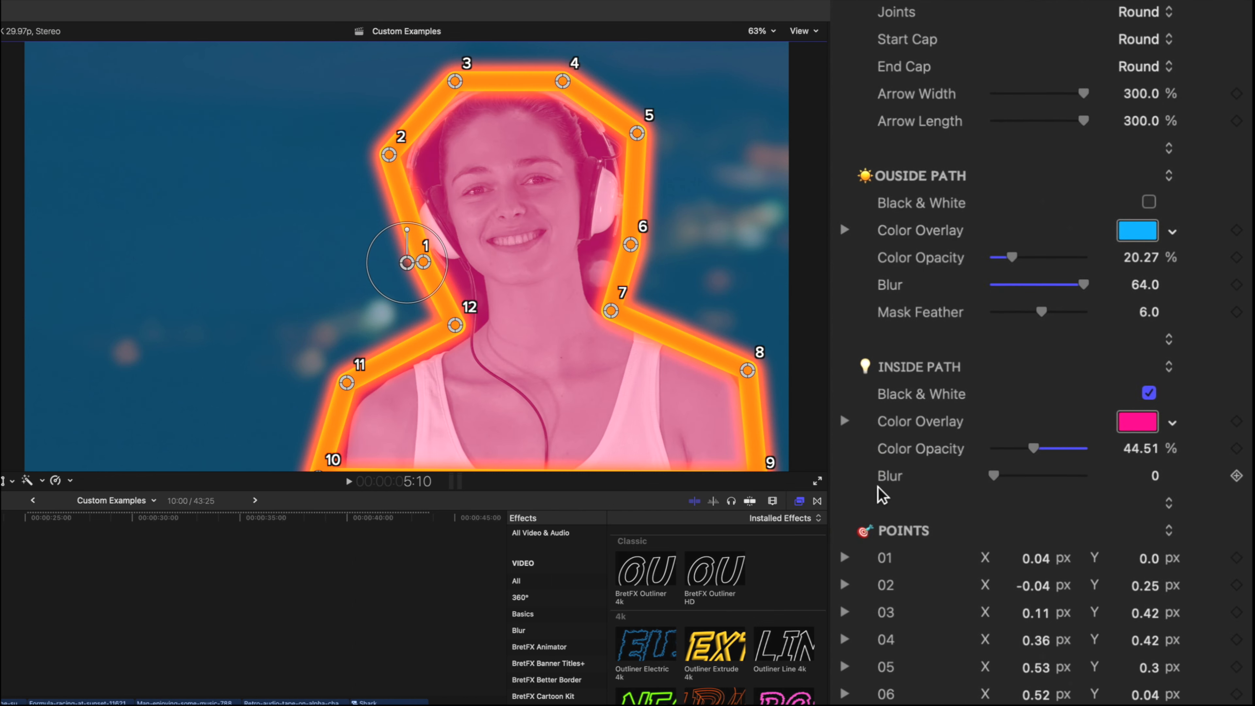
scroll(882, 417, "down", 1)
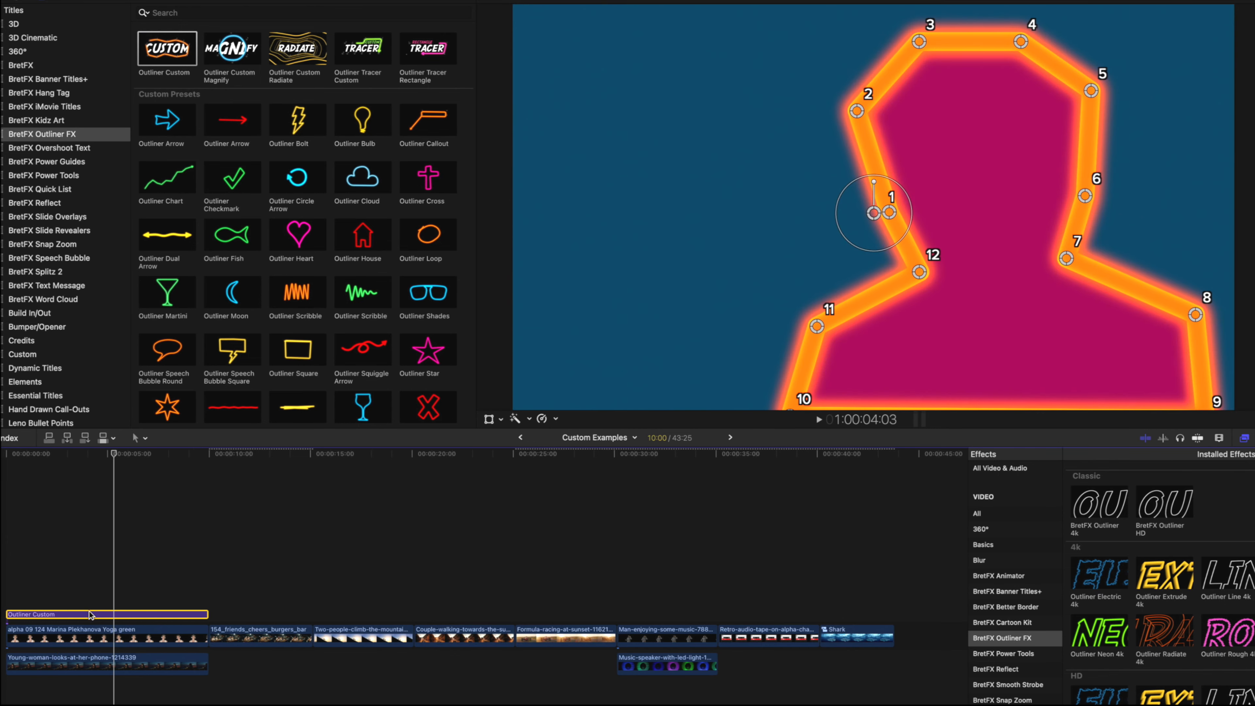
- Move the Outliner Custom title beneath the woman's clip in the timeline and place the playhead at about 4 seconds
left_click(88, 615)
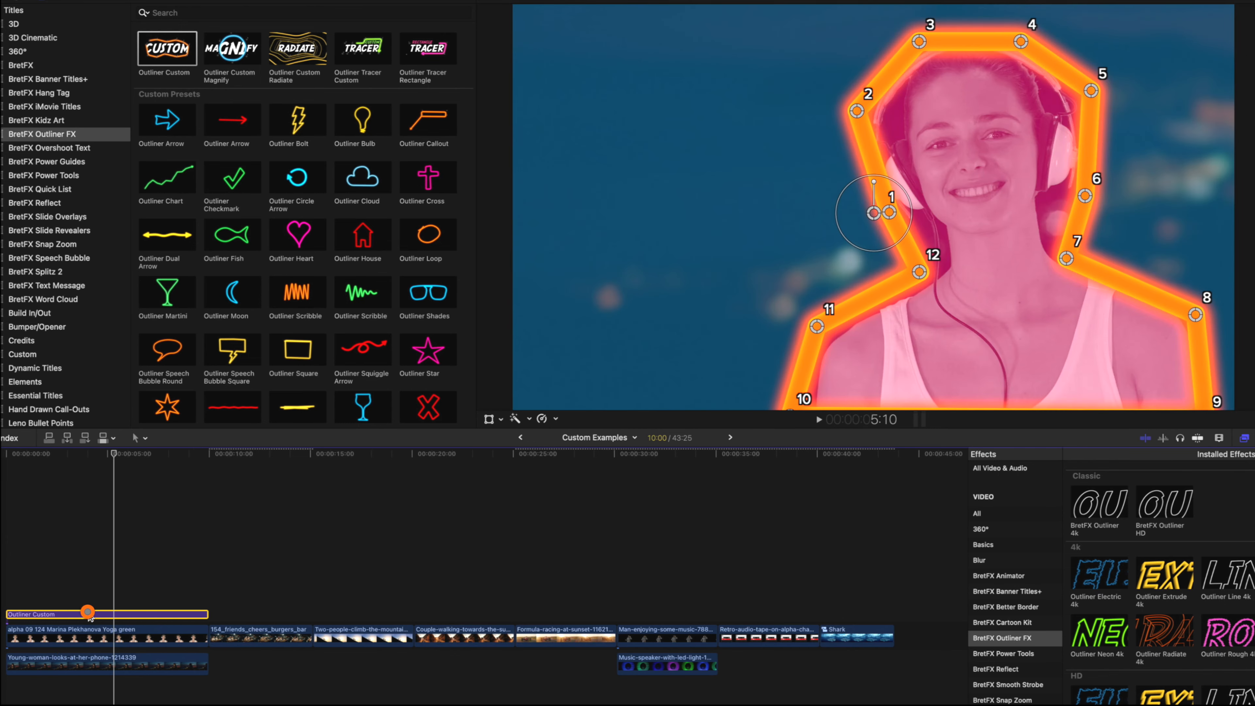
left_click_drag(88, 614, 87, 658)
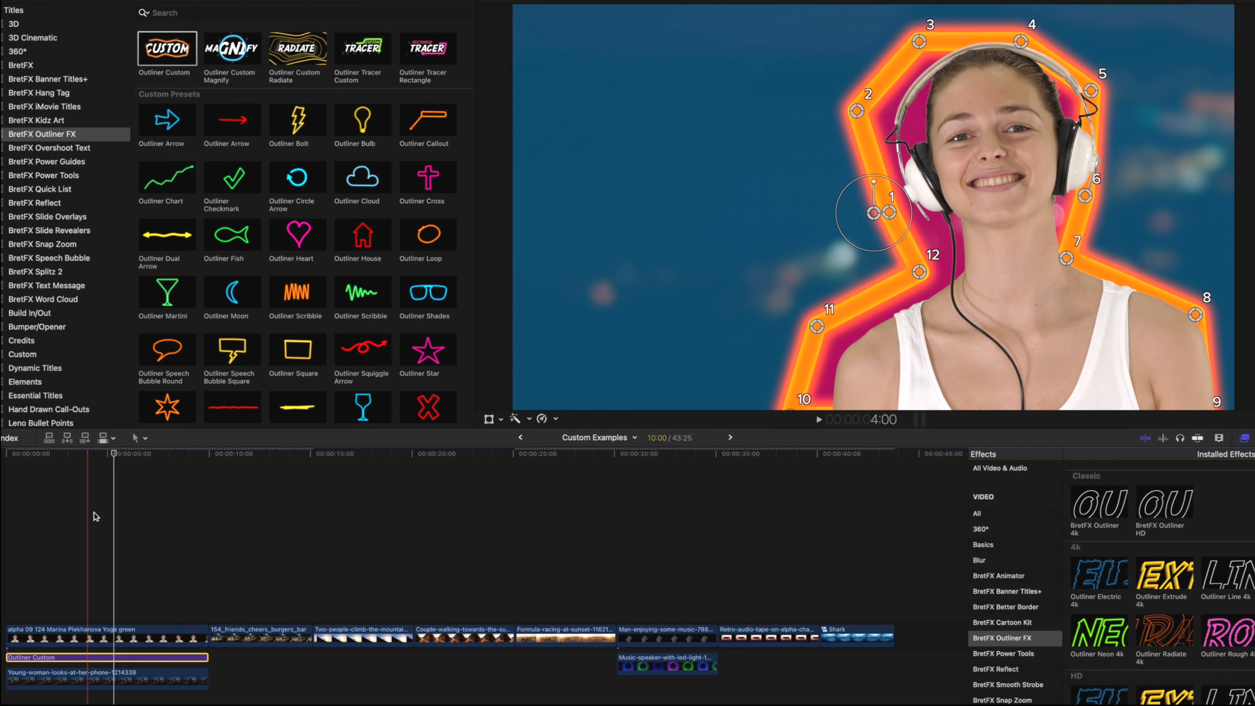
left_click_drag(114, 455, 87, 459)
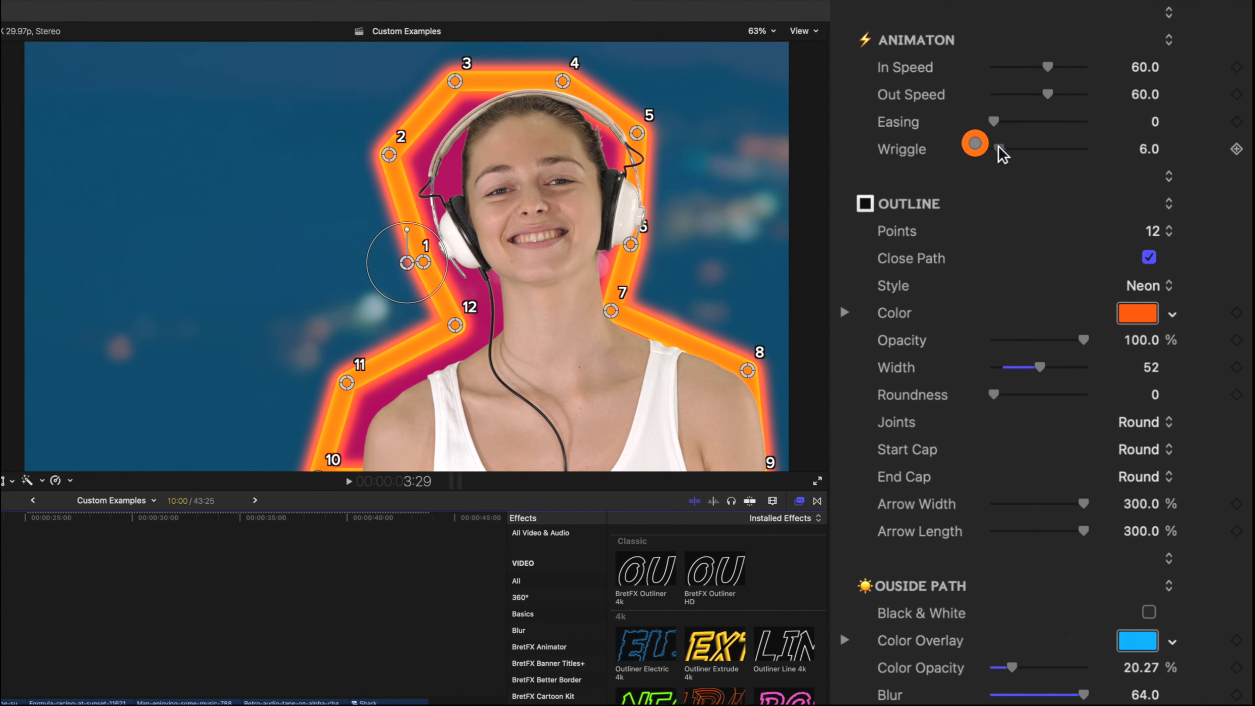
- Set the title's wriggle to 31, the outline's roundness to 63 and its width to 86
mouse_move(999, 148)
left_mouse_down()
mouse_move(1087, 150)
mouse_move(1021, 151)
left_mouse_up()
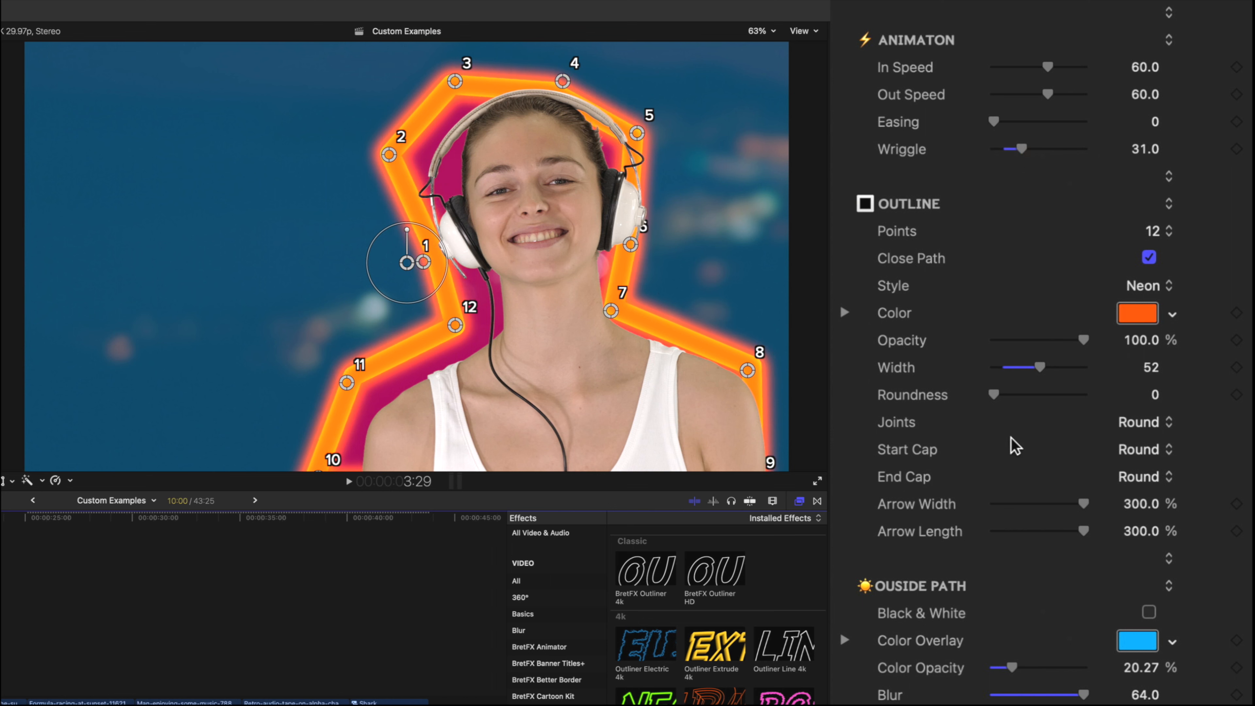
left_click_drag(996, 390, 1067, 401)
left_click_drag(1150, 400, 1120, 390)
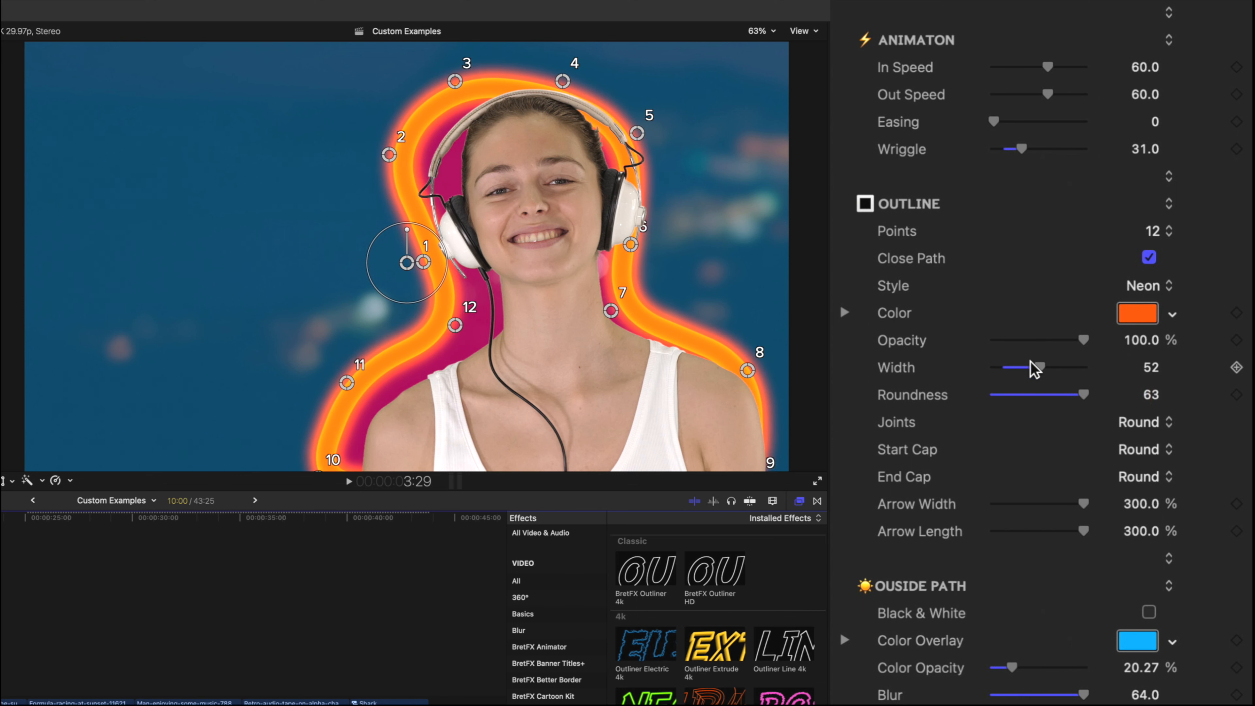
left_click_drag(1031, 367, 1071, 363)
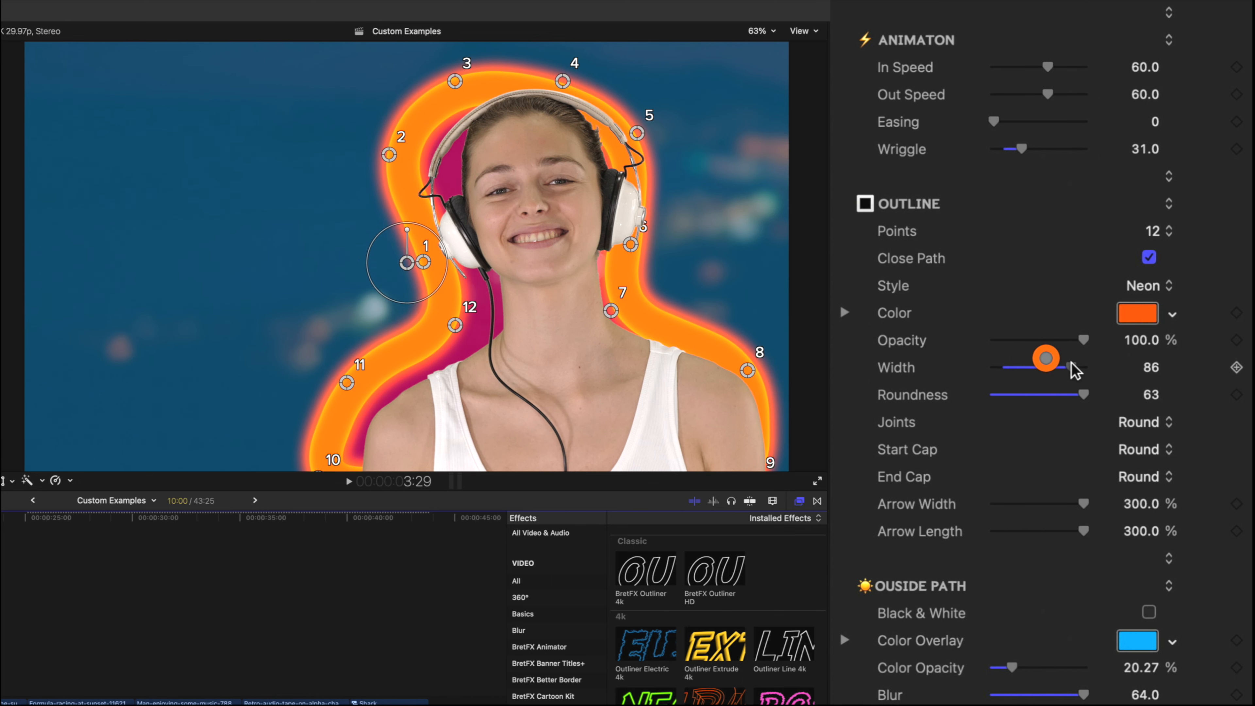
- Play the timeline from the start to review the animated outline behind the woman
key("space")
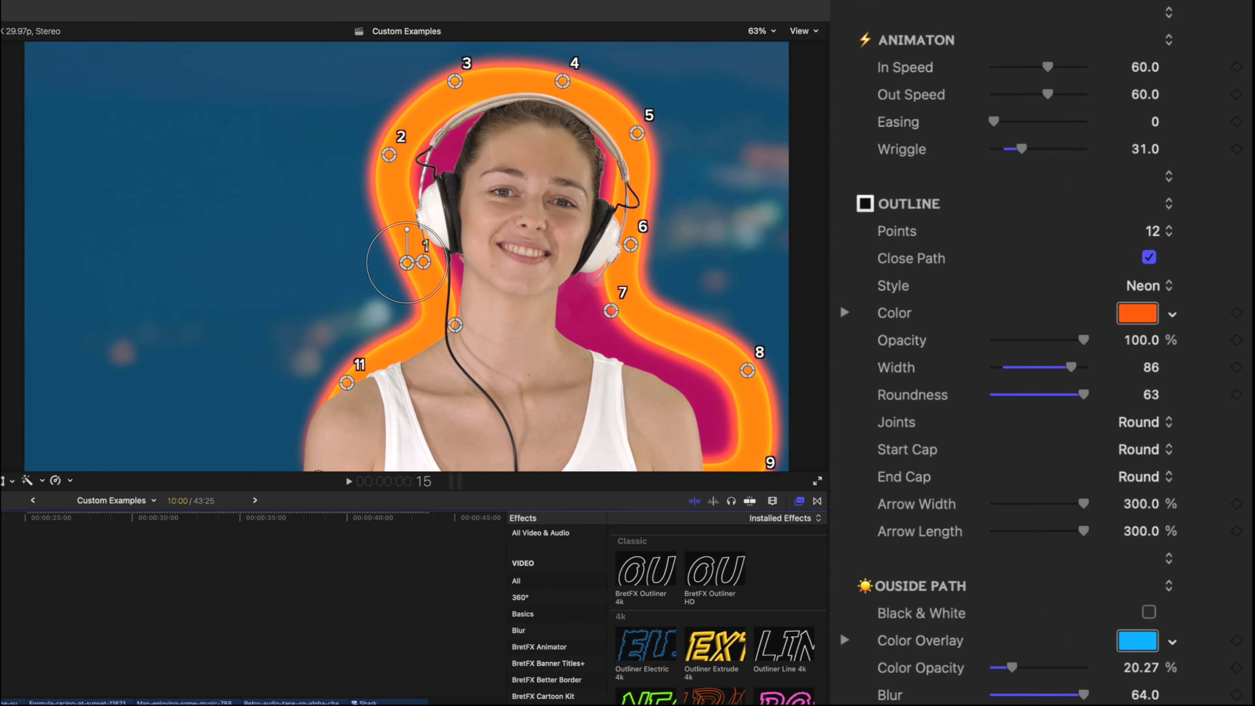
key("Home")
key("space")
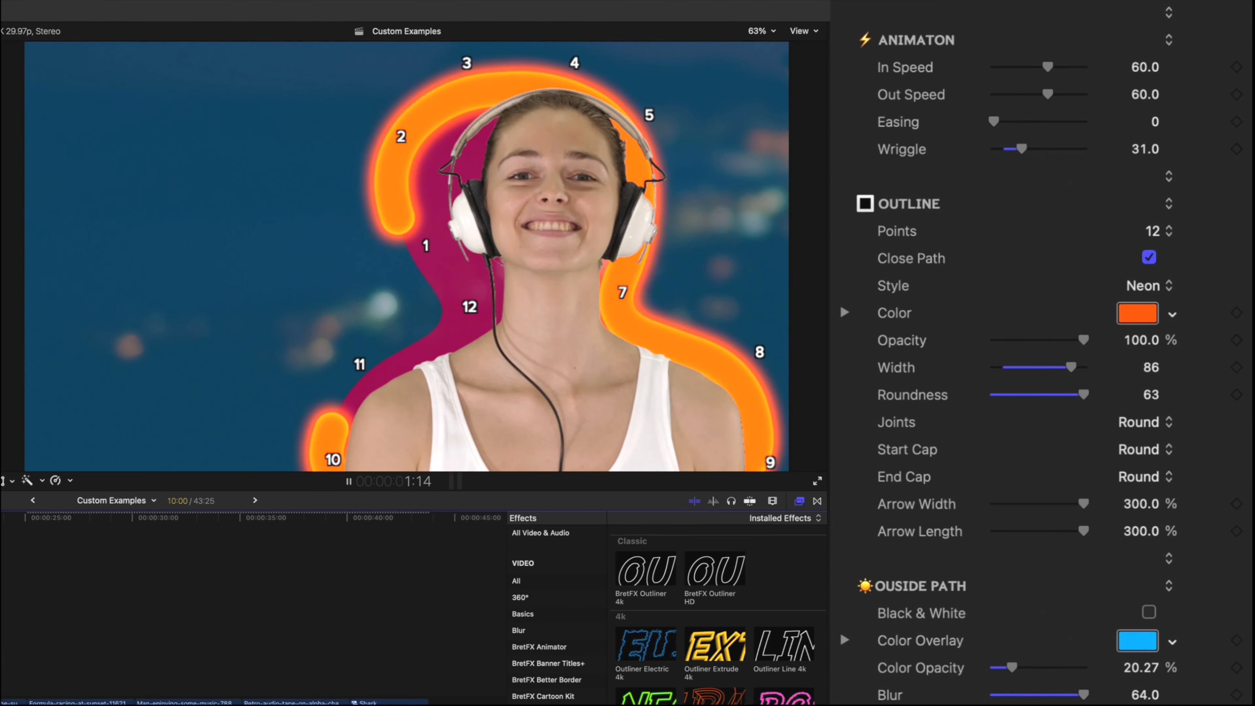
key("space")
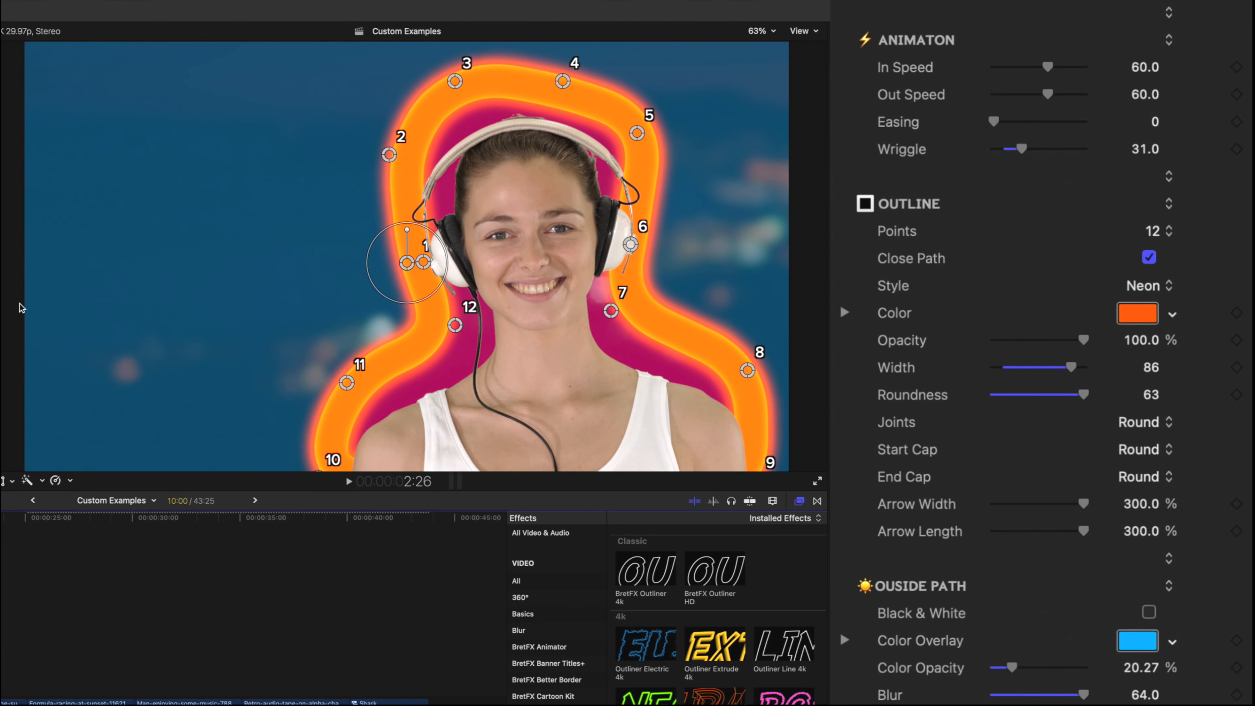
scroll(1209, 218, "up", 10)
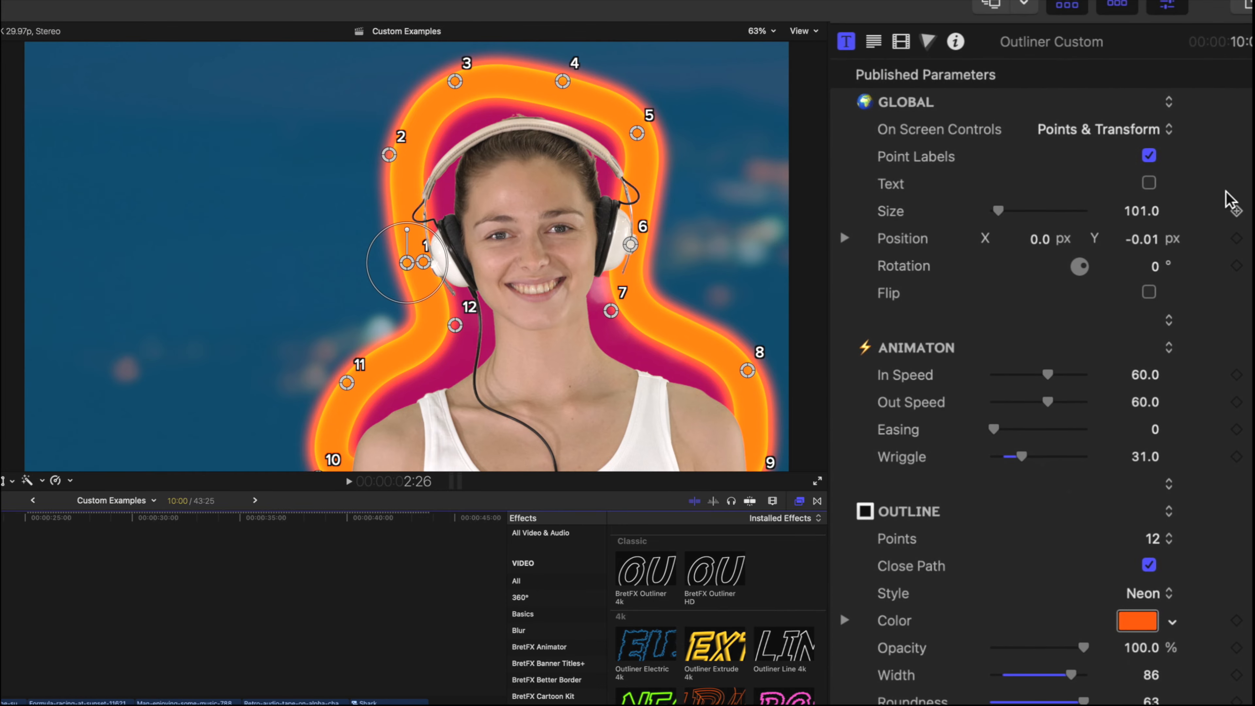
- Hide the point labels, set in speed to 78.03, out speed to 77.92 and easing to its maximum, and play the result from the start
left_click(1150, 155)
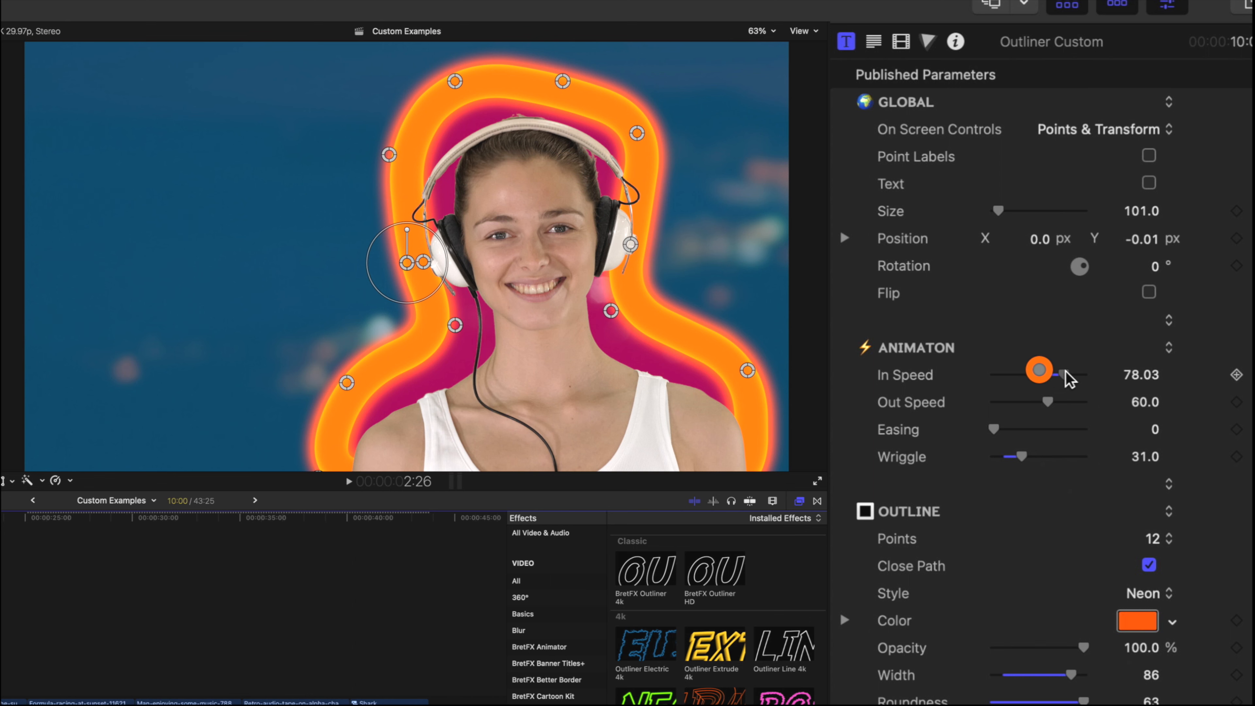
left_click_drag(1048, 402, 1068, 408)
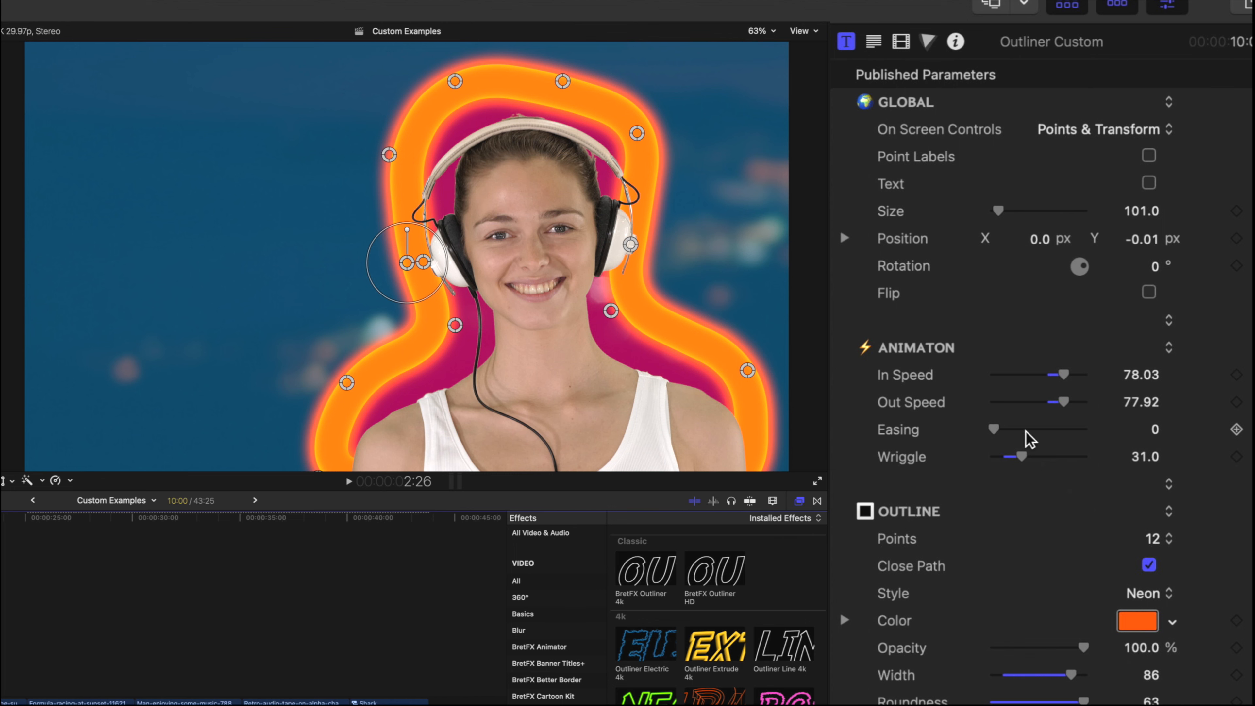
left_click_drag(990, 429, 1088, 434)
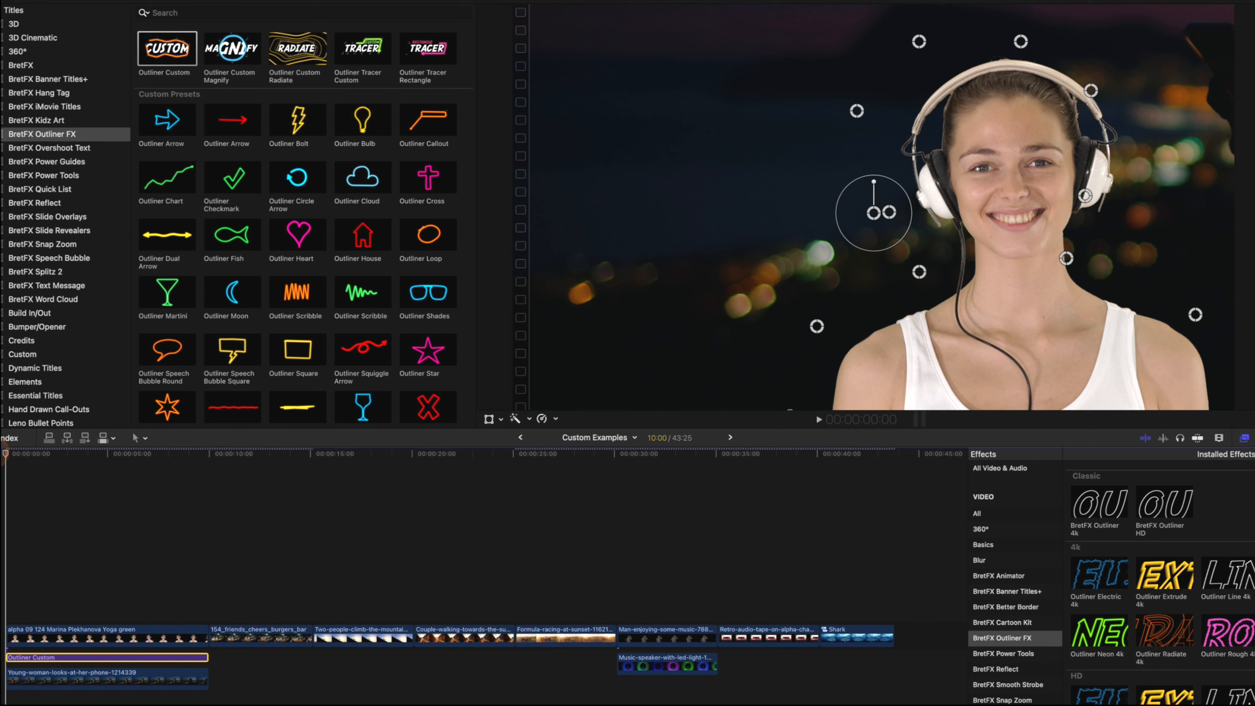
left_click(816, 414)
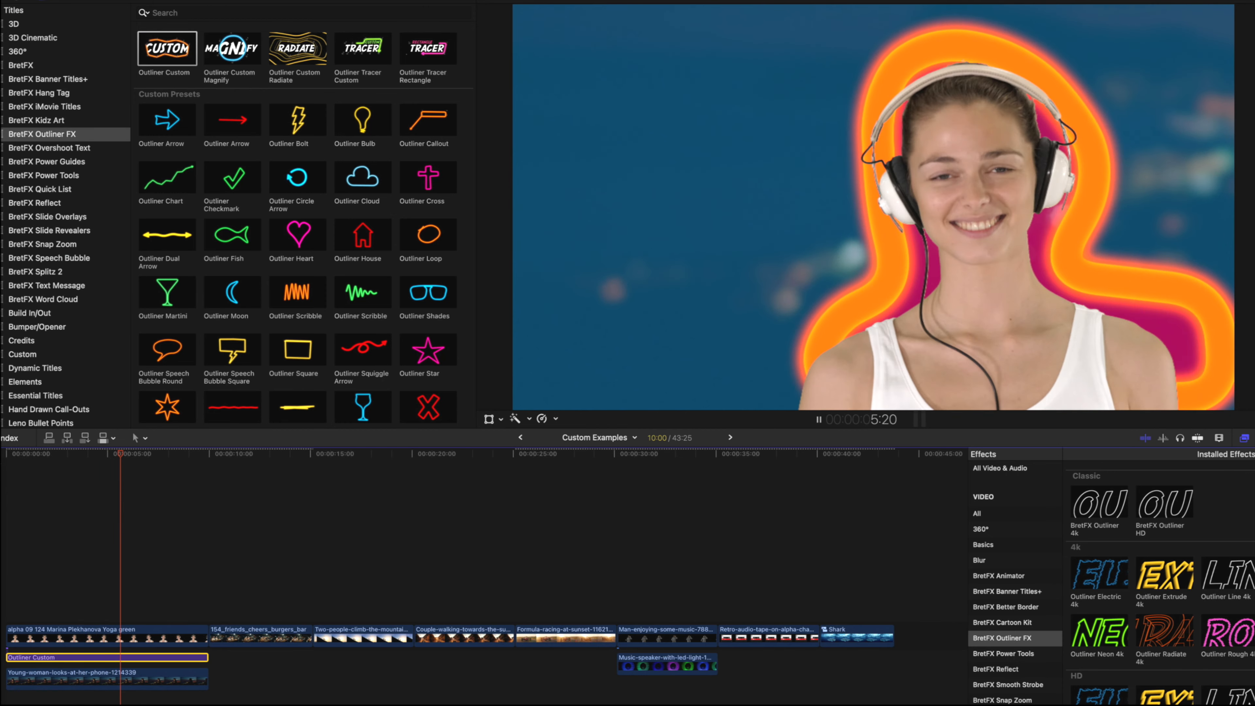
key("space")
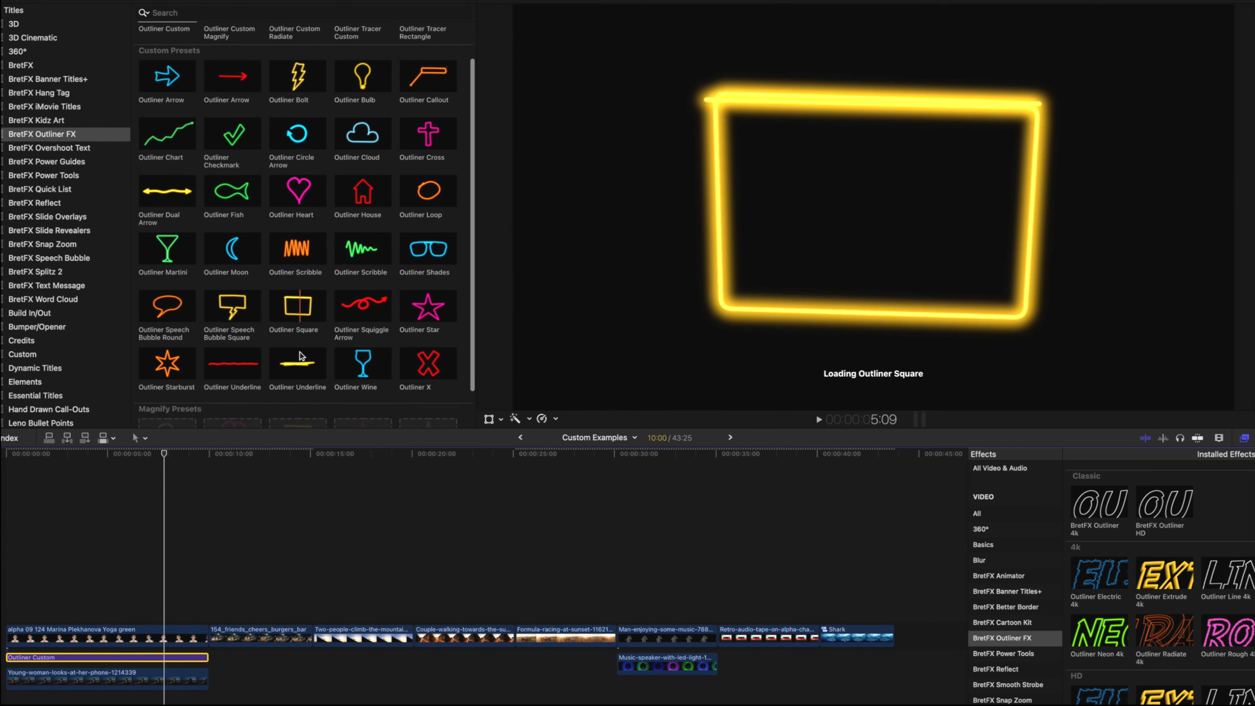
- Add an Outliner Wine title above the friends burger bar clip and trim it to finish just before that clip ends
scroll(299, 348, "down", 3)
scroll(300, 352, "up", 3)
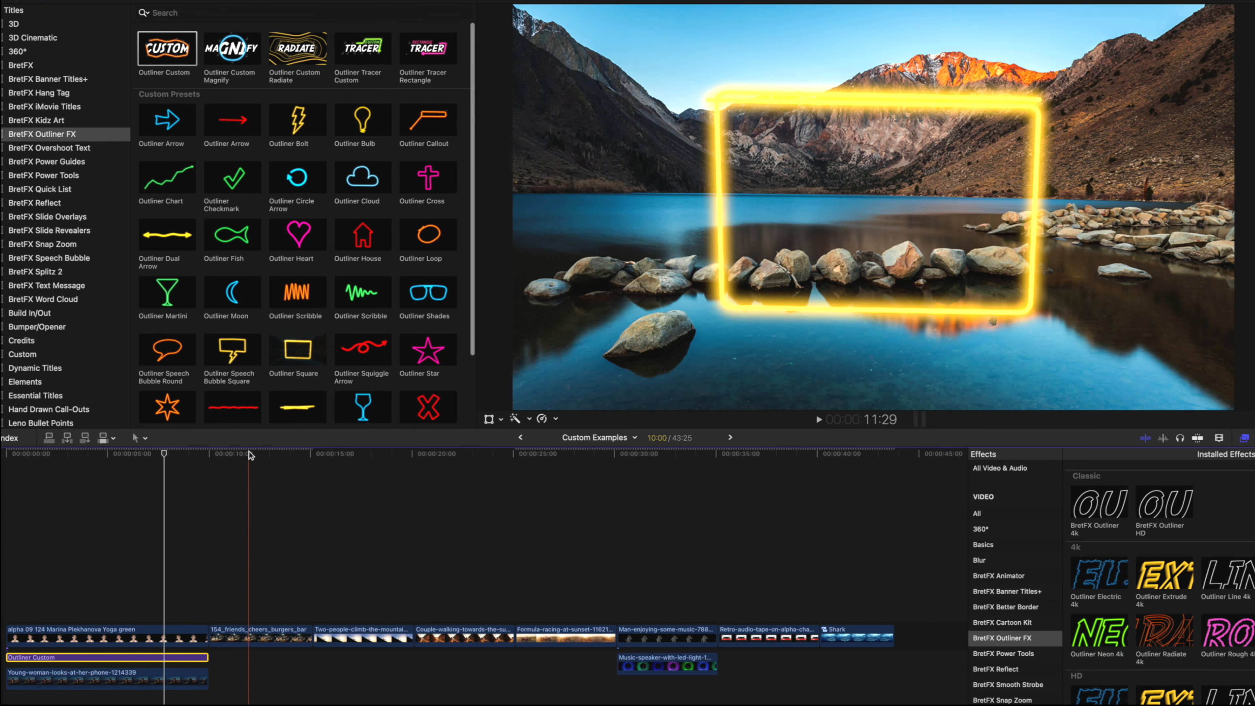
mouse_move(250, 455)
left_mouse_down()
mouse_move(219, 455)
mouse_move(283, 465)
mouse_move(231, 458)
left_mouse_up()
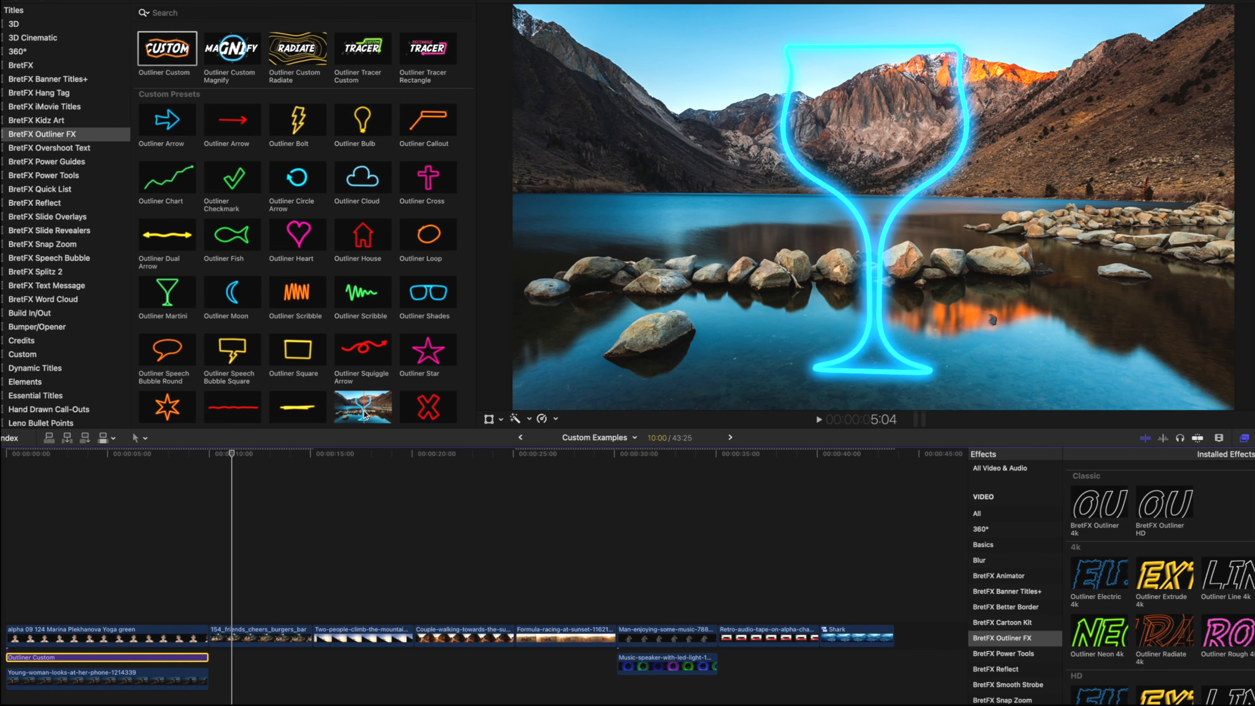
left_click(364, 415)
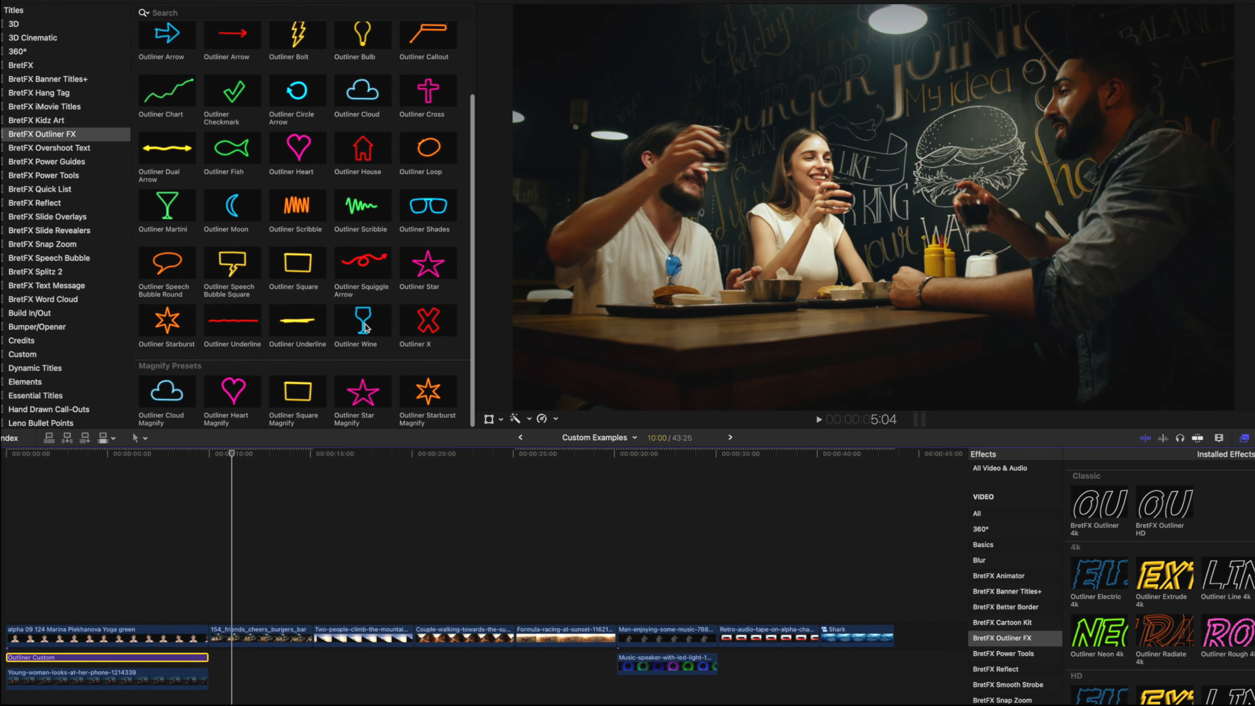
left_click_drag(363, 322, 237, 593)
left_click_drag(428, 613, 308, 613)
- At 11:24, move the wine glass outline over the bearded man in white, scaled to 73.6 and rotated 17.3°
left_click(244, 456)
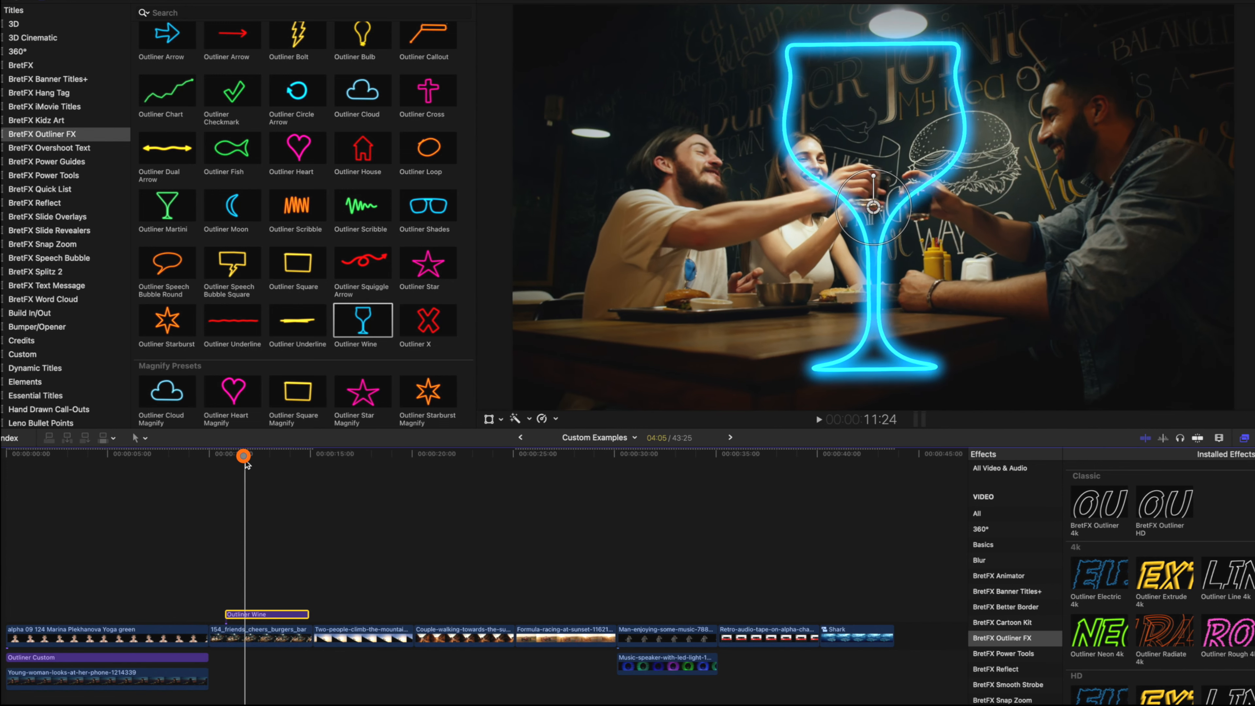
left_click_drag(903, 185, 754, 235)
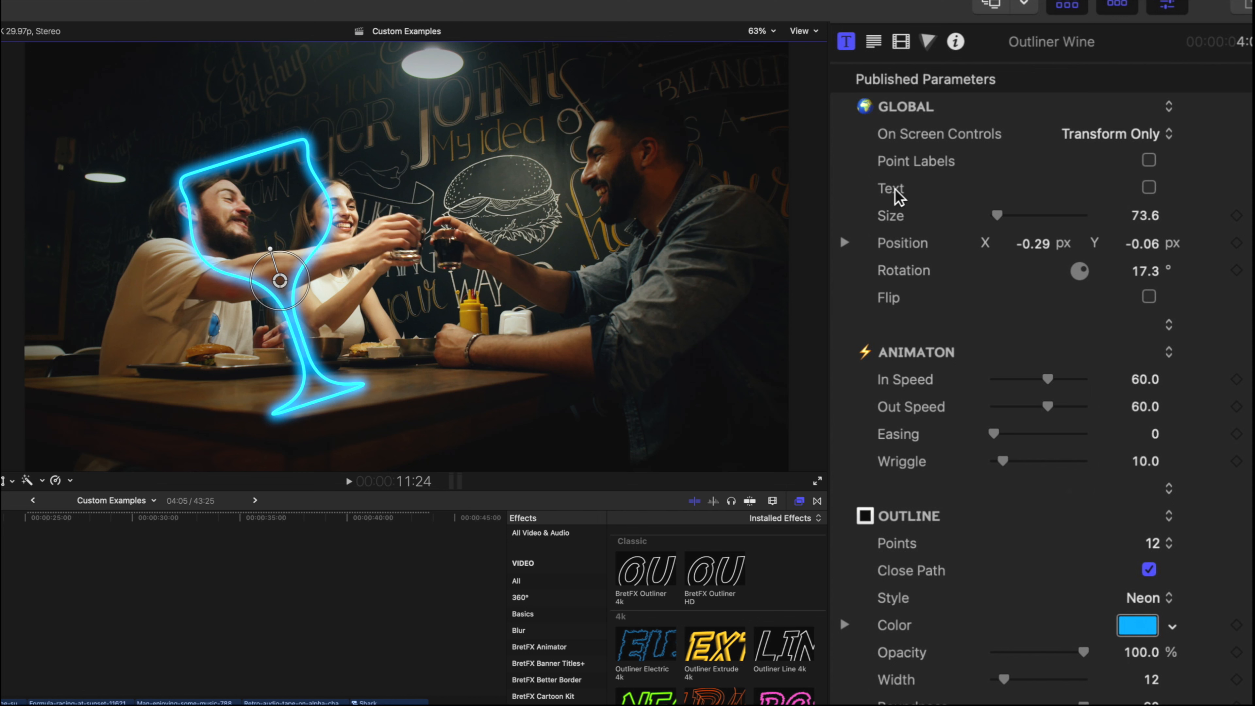
- Enable the wine title's text and change it to "Wine and Spirits"
left_click(1149, 187)
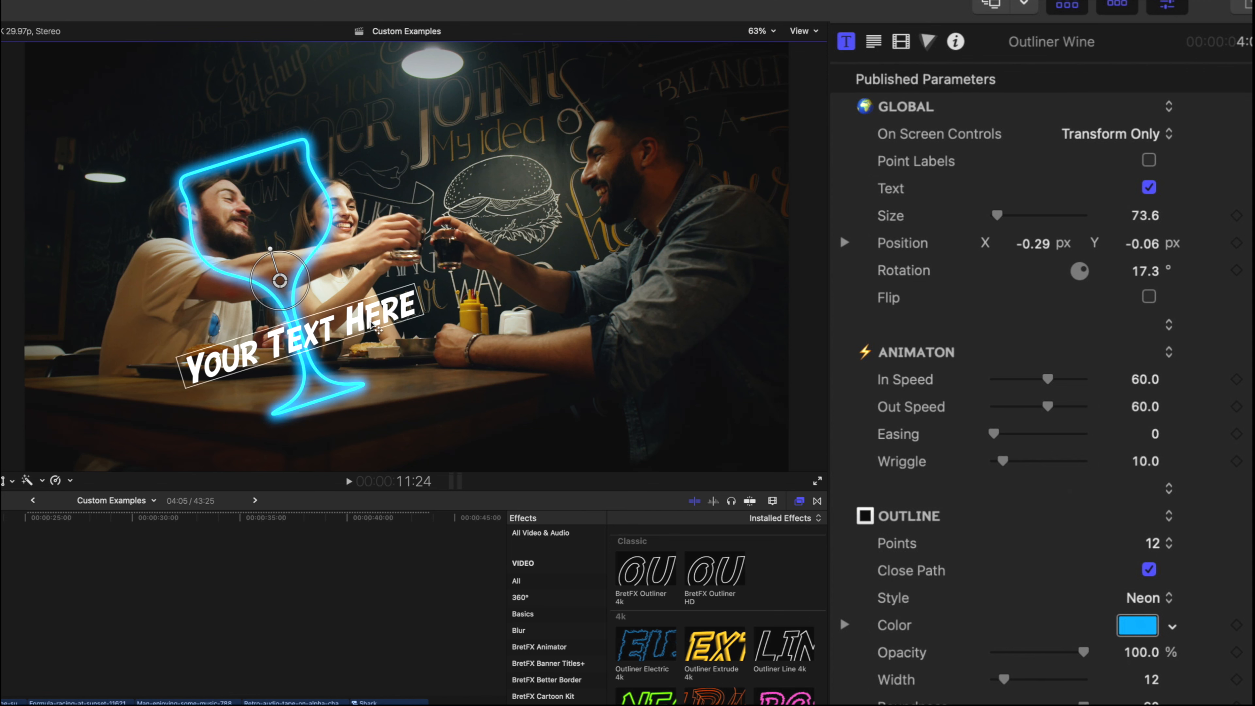
left_click(873, 41)
triple_click(916, 146)
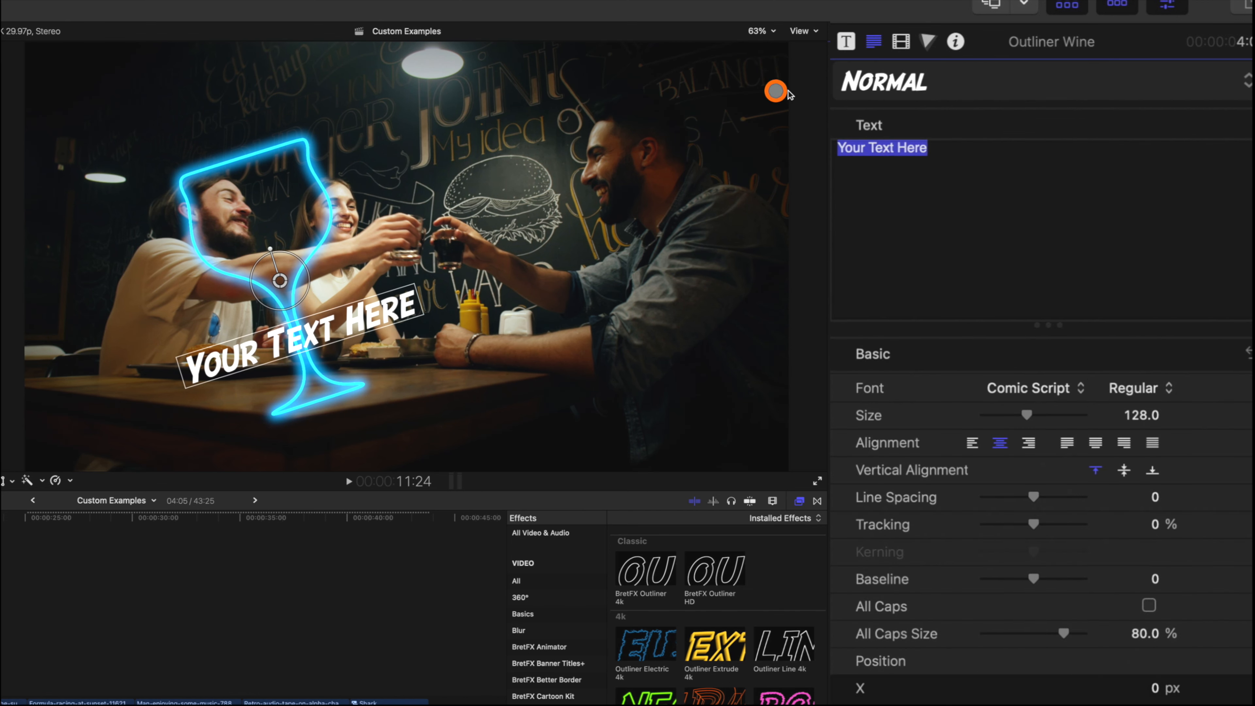
type("Wi")
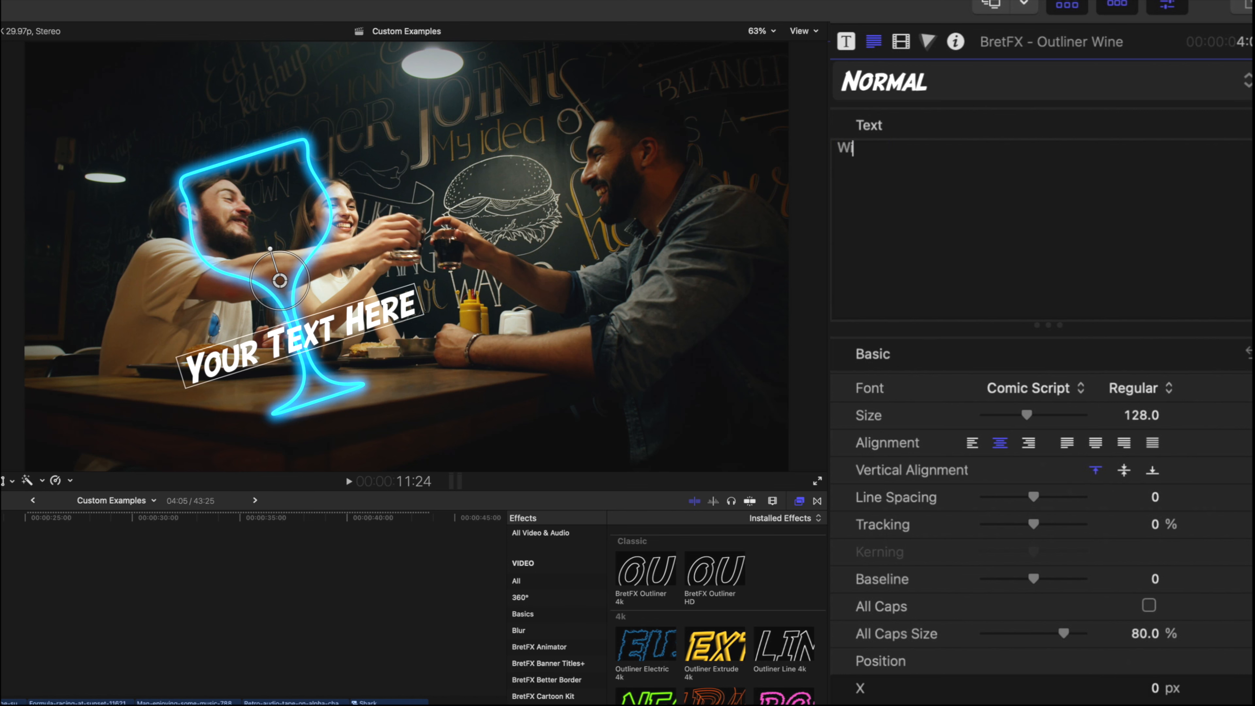
type("ne and Spir")
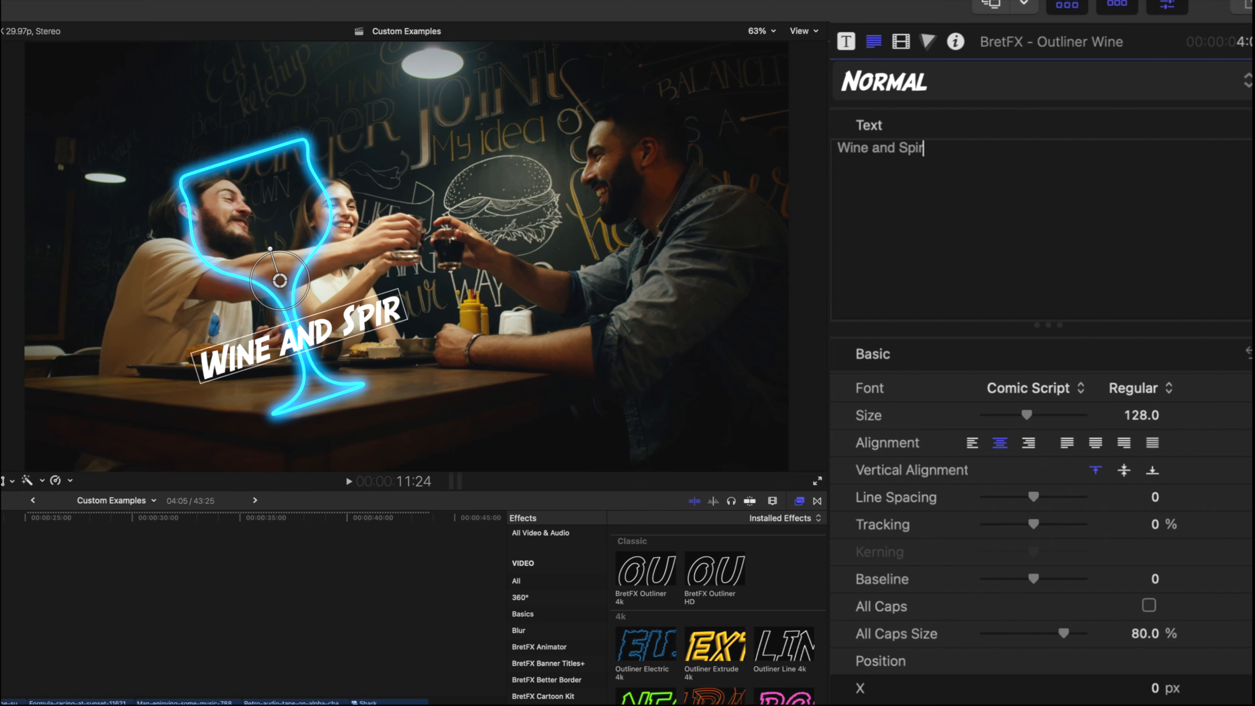
type("its")
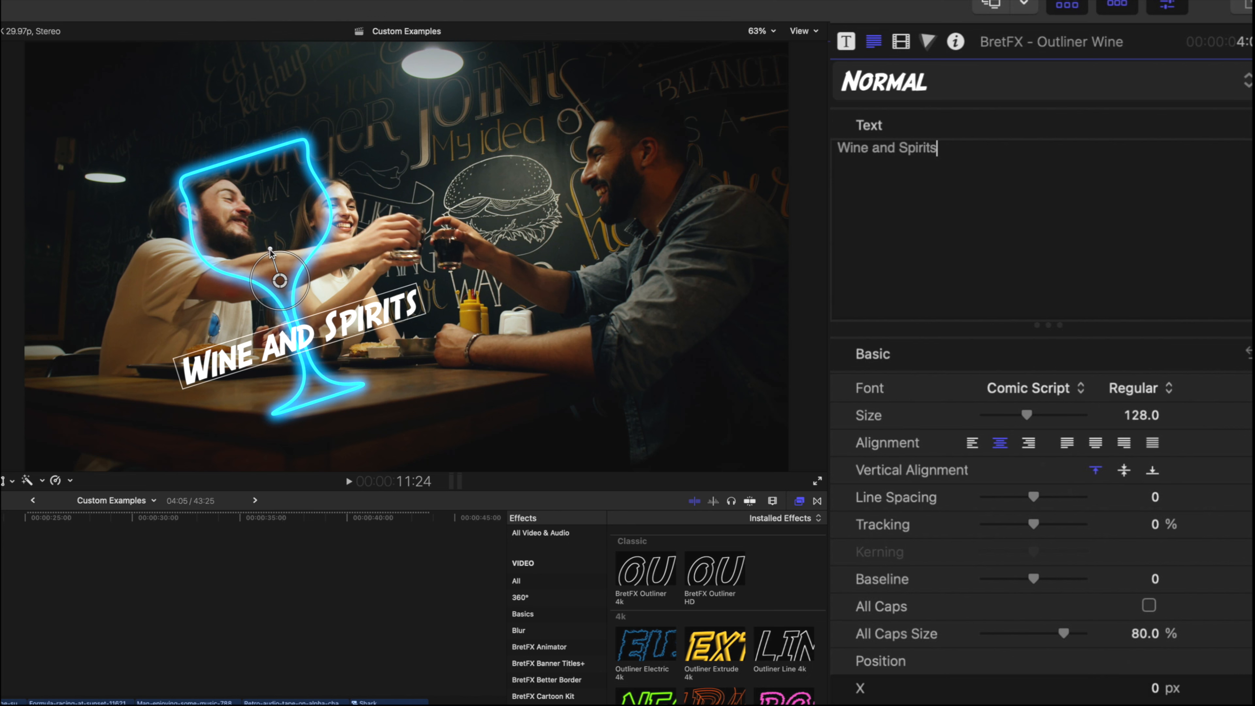
- Tilt the wine glass to 23.5°, rotate its text -22° on Z, and place the text above the glass at X 593.61, Y 294.98, size 141
mouse_move(271, 250)
left_mouse_down()
mouse_move(285, 248)
mouse_move(267, 253)
left_mouse_up()
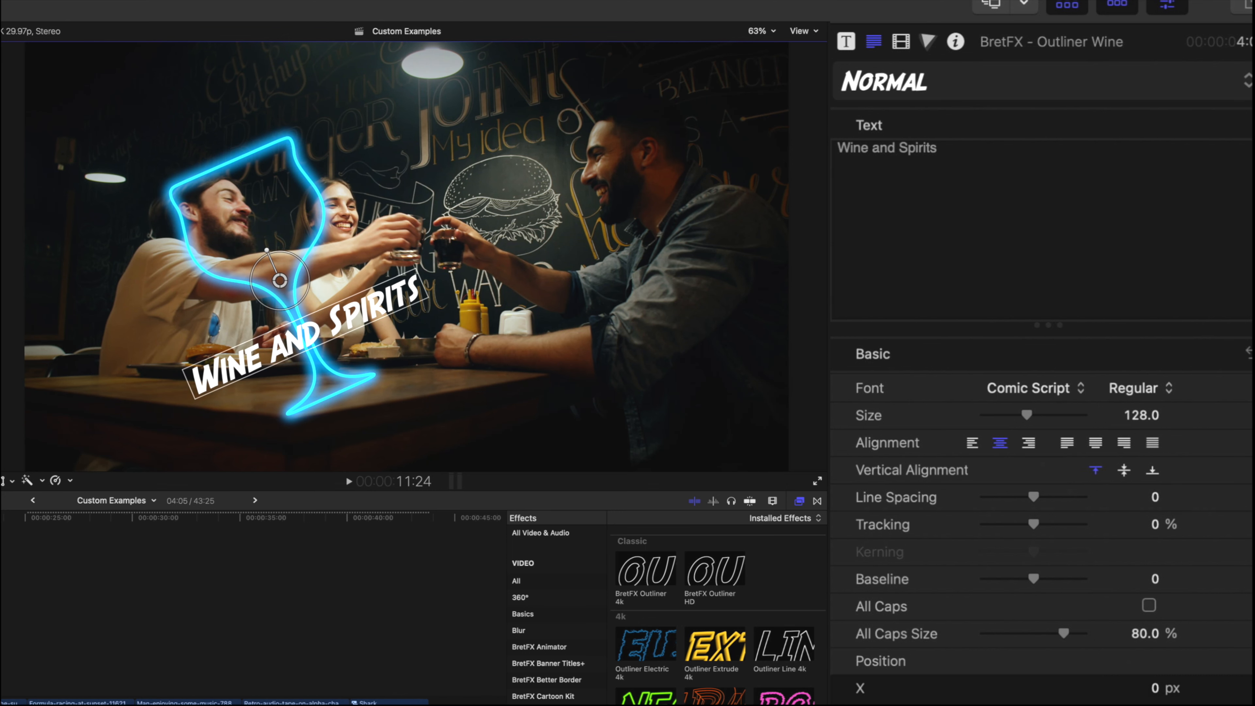
scroll(884, 660, "down", 10)
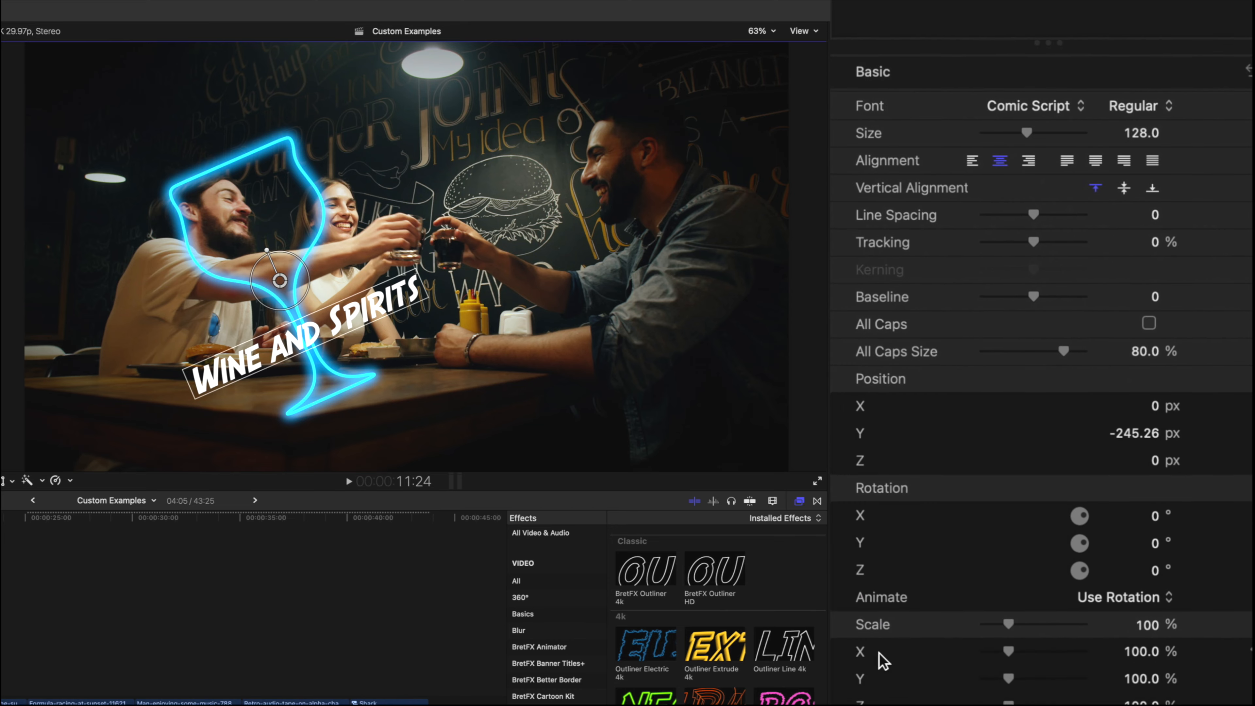
scroll(883, 660, "down", 1)
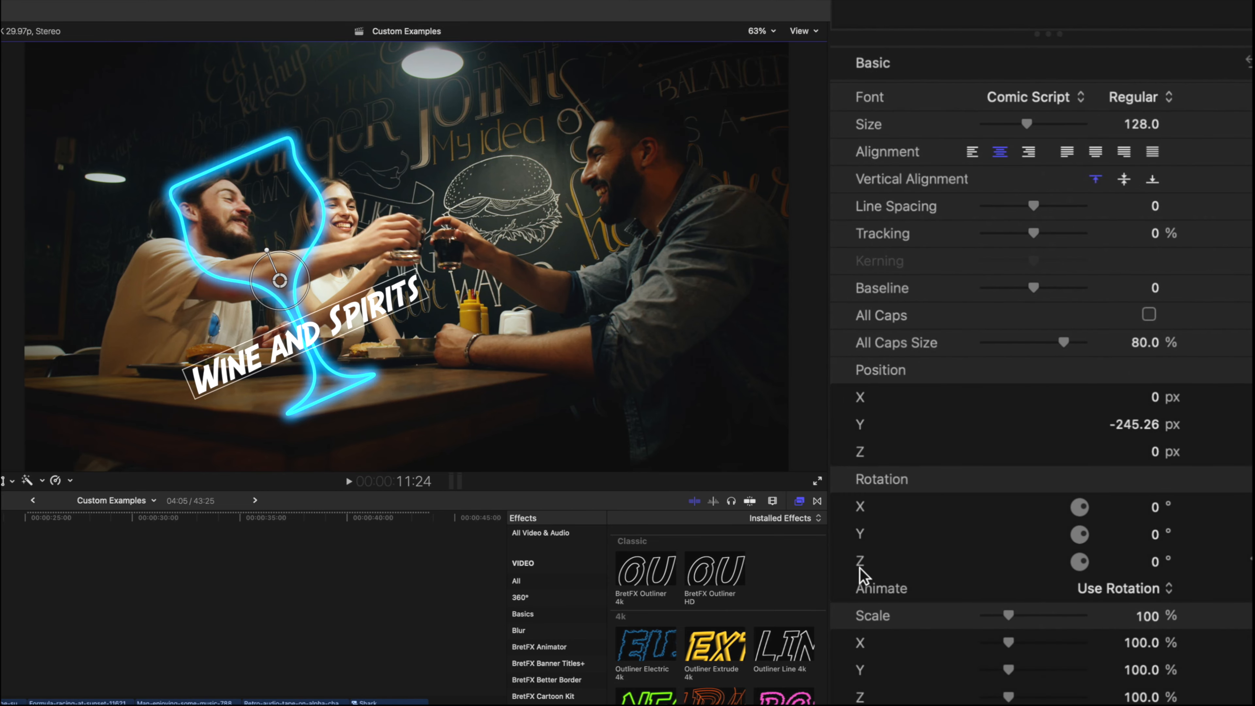
left_click_drag(1127, 553, 1126, 554)
left_click_drag(340, 333, 441, 124)
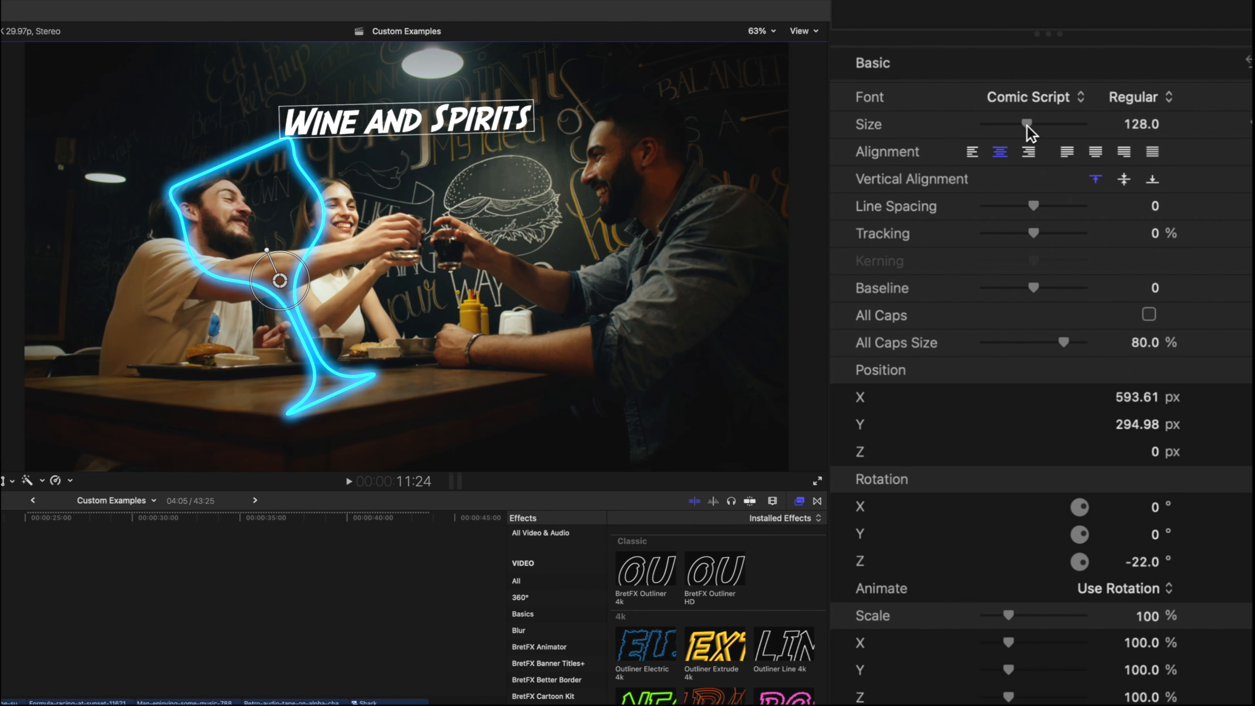
mouse_move(1007, 123)
left_mouse_down()
mouse_move(1042, 131)
mouse_move(1020, 132)
left_mouse_up()
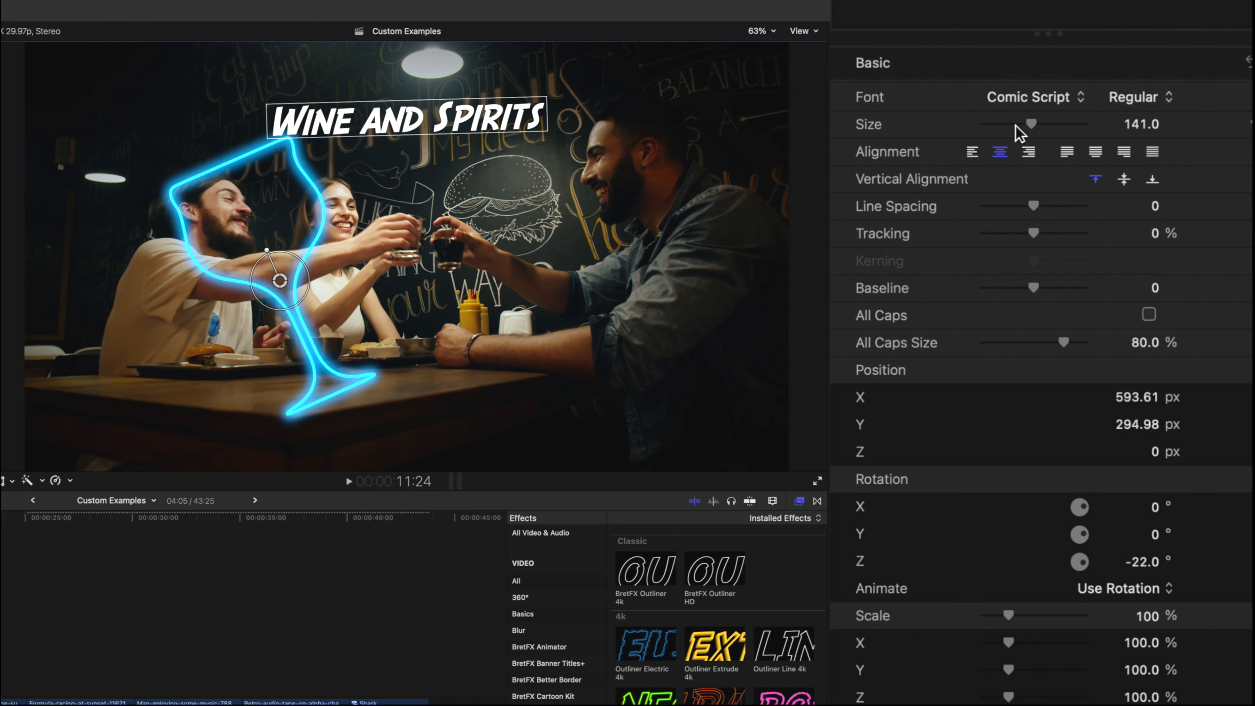
- Darken the area outside the wine glass path with 36.5 % color opacity and give it a moderate blur
scroll(1020, 148, "up", 10)
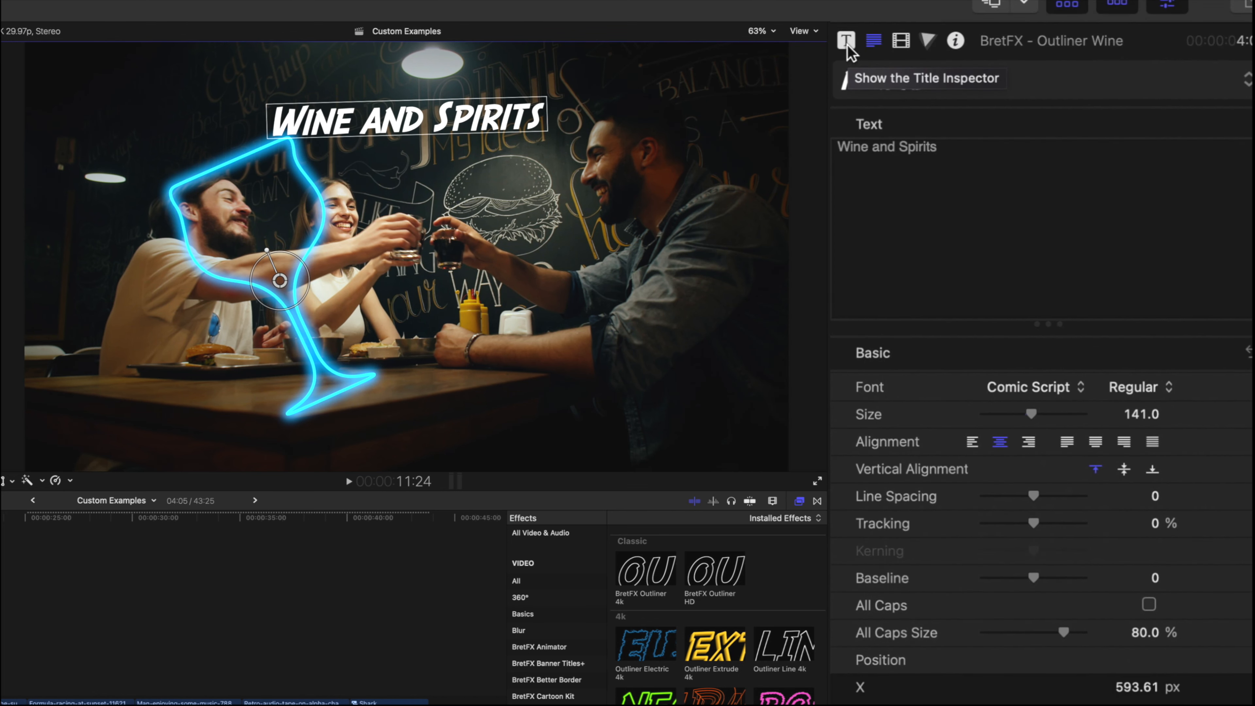
left_click(847, 41)
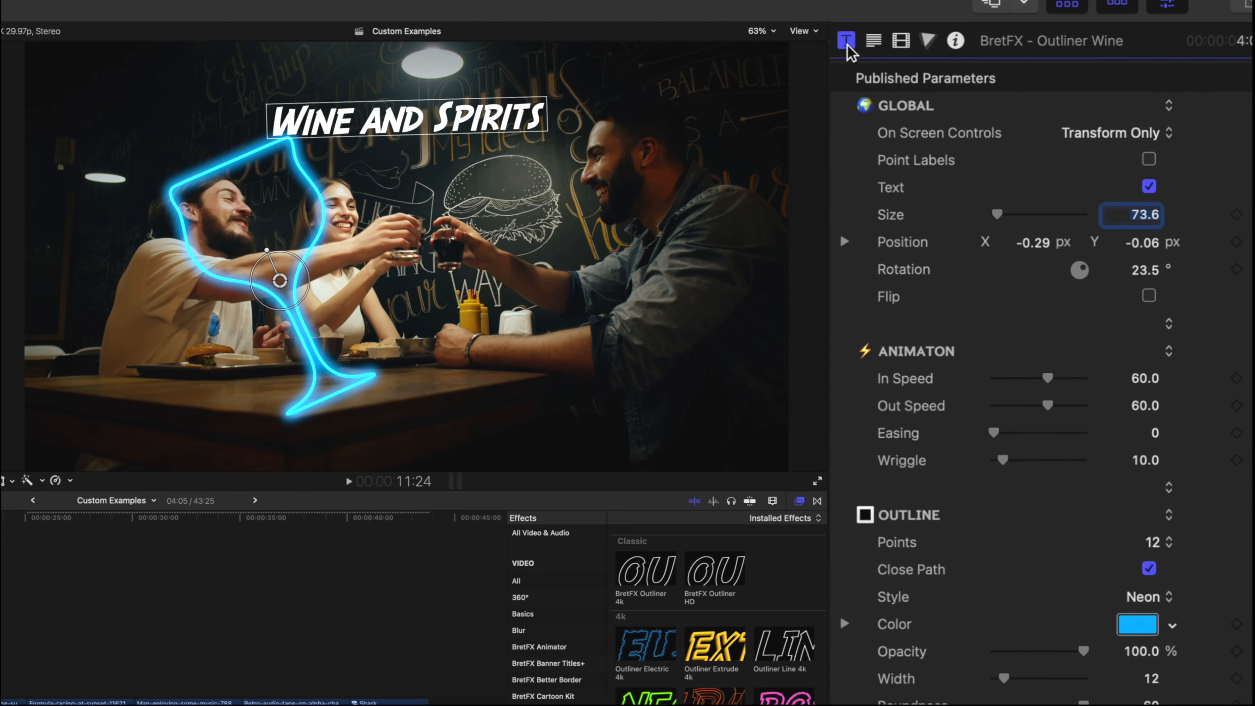
scroll(889, 111, "down", 10)
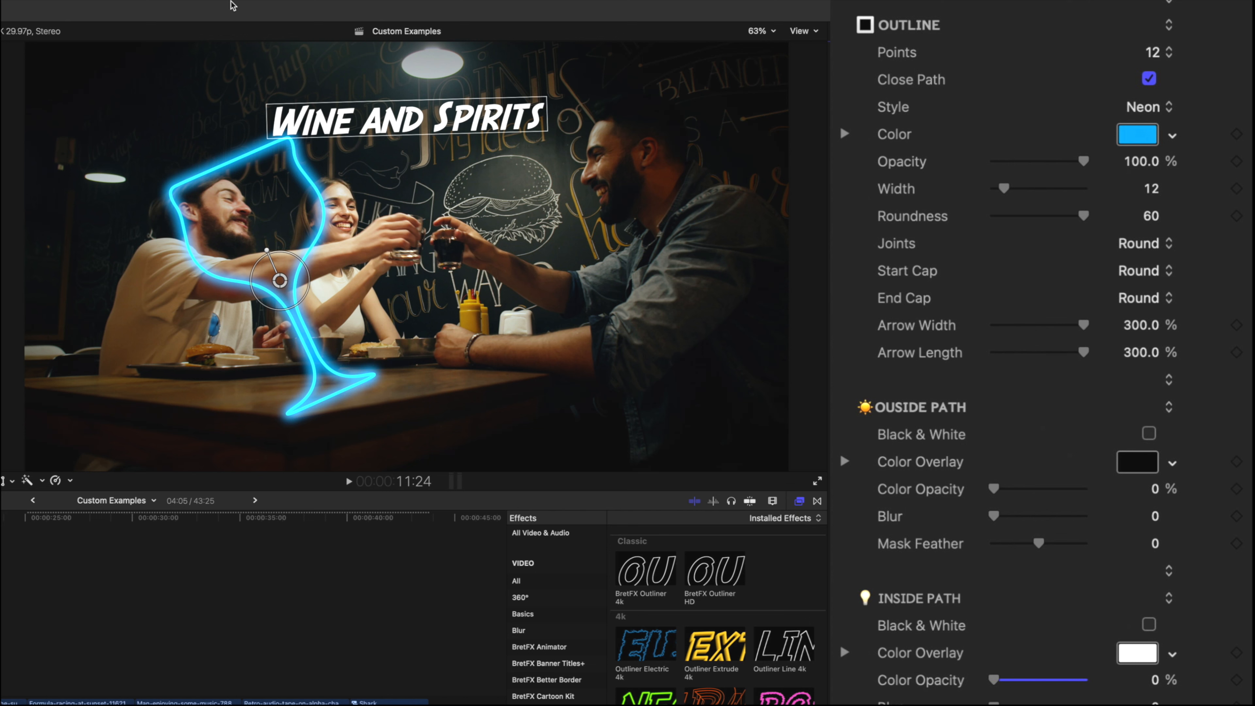
left_click_drag(994, 516, 1090, 514)
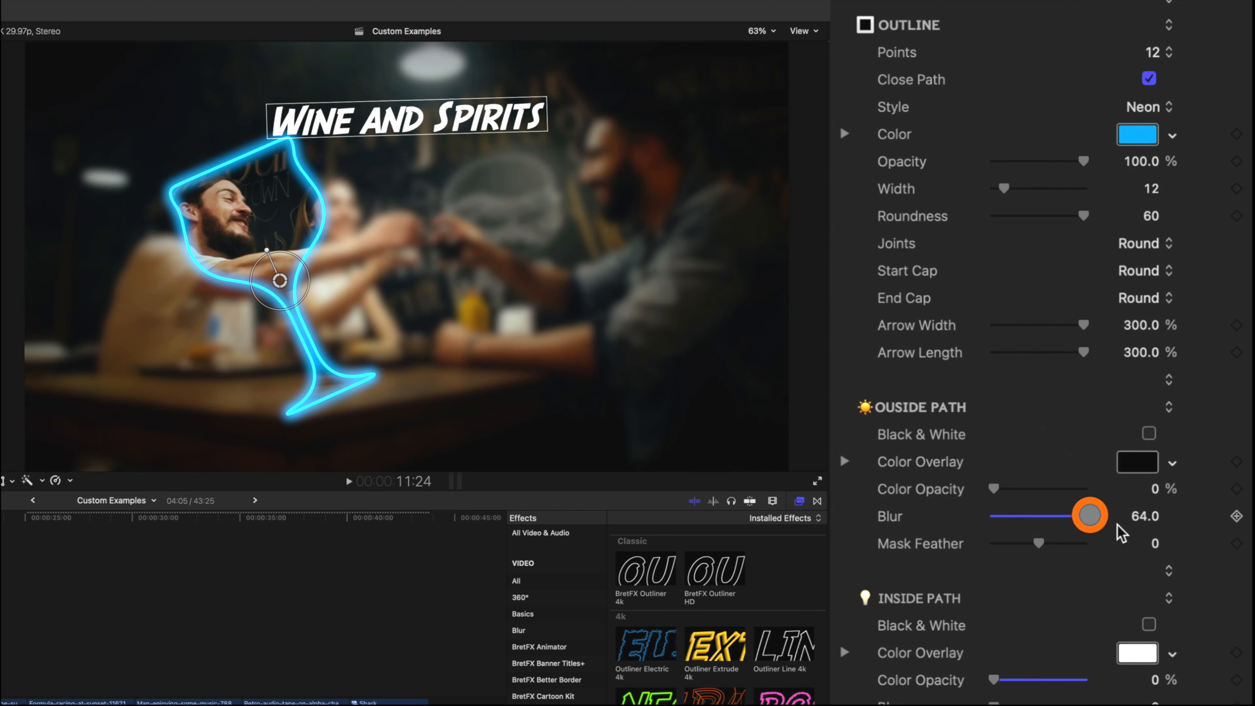
left_click_drag(994, 500, 1021, 488)
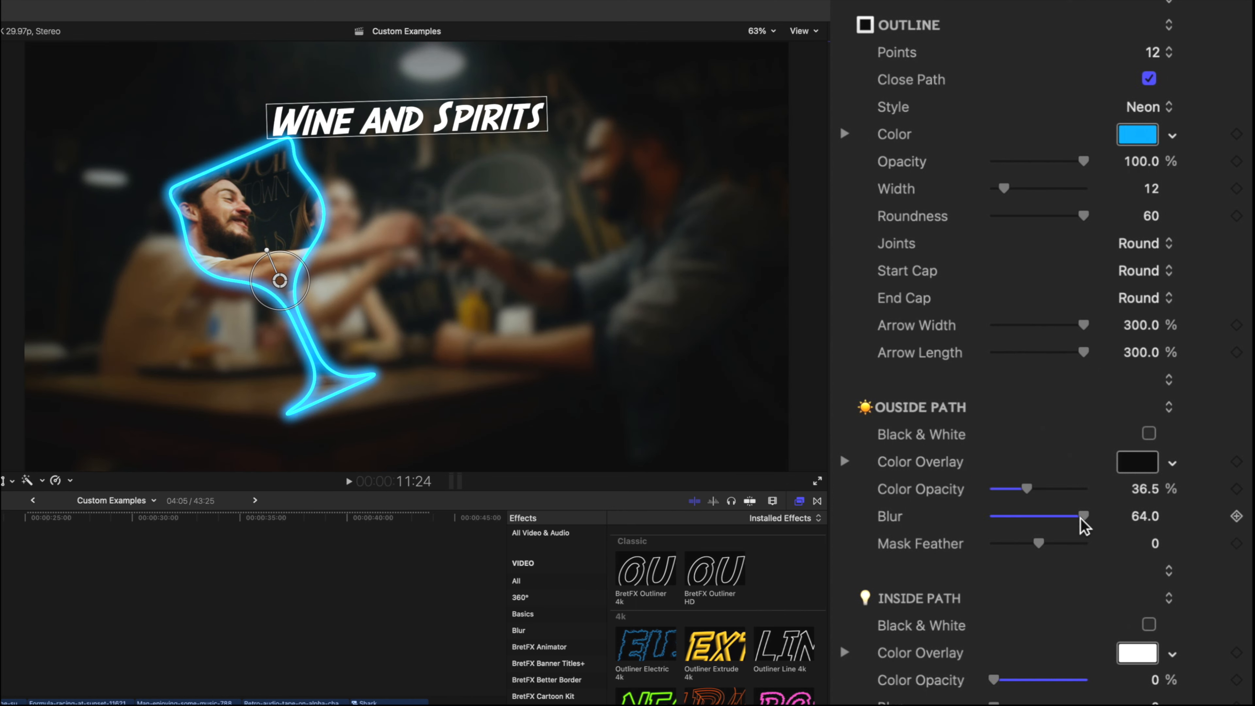
left_click_drag(1084, 516, 1027, 519)
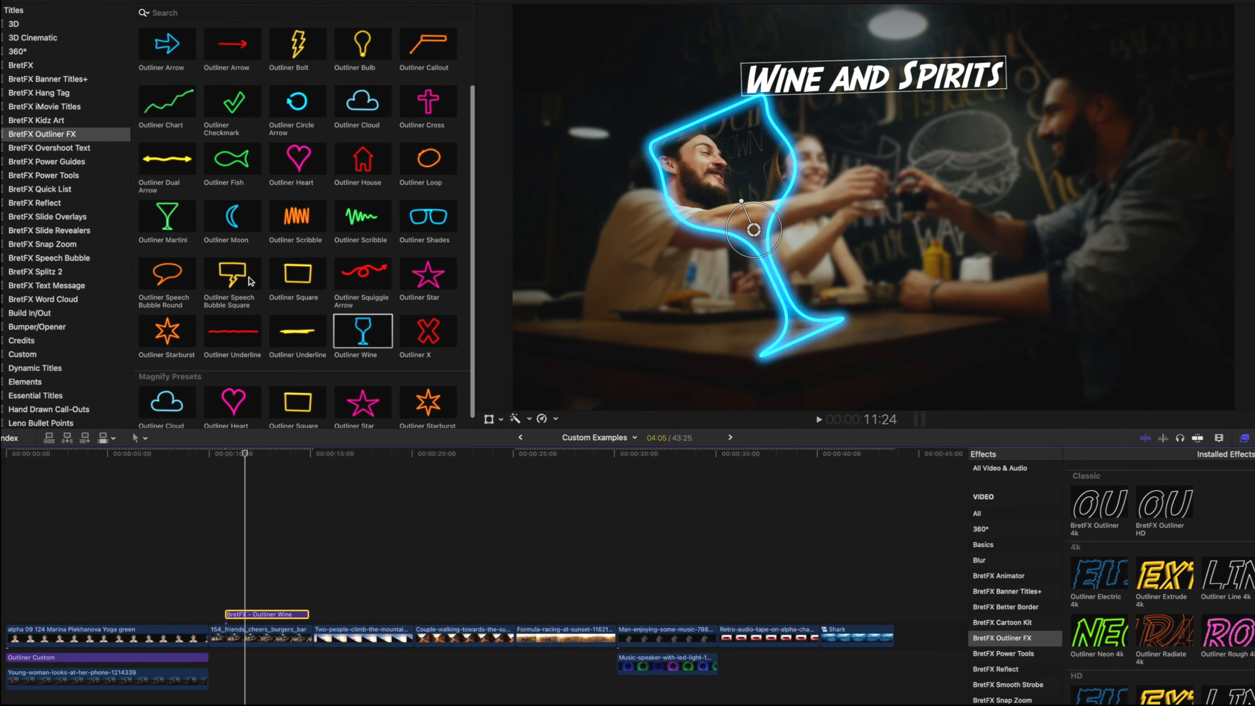
- Add an Outliner Martini title above the wine title, starting slightly after it, and trim its end to match the wine title
scroll(252, 281, "up", 2)
left_click(169, 255)
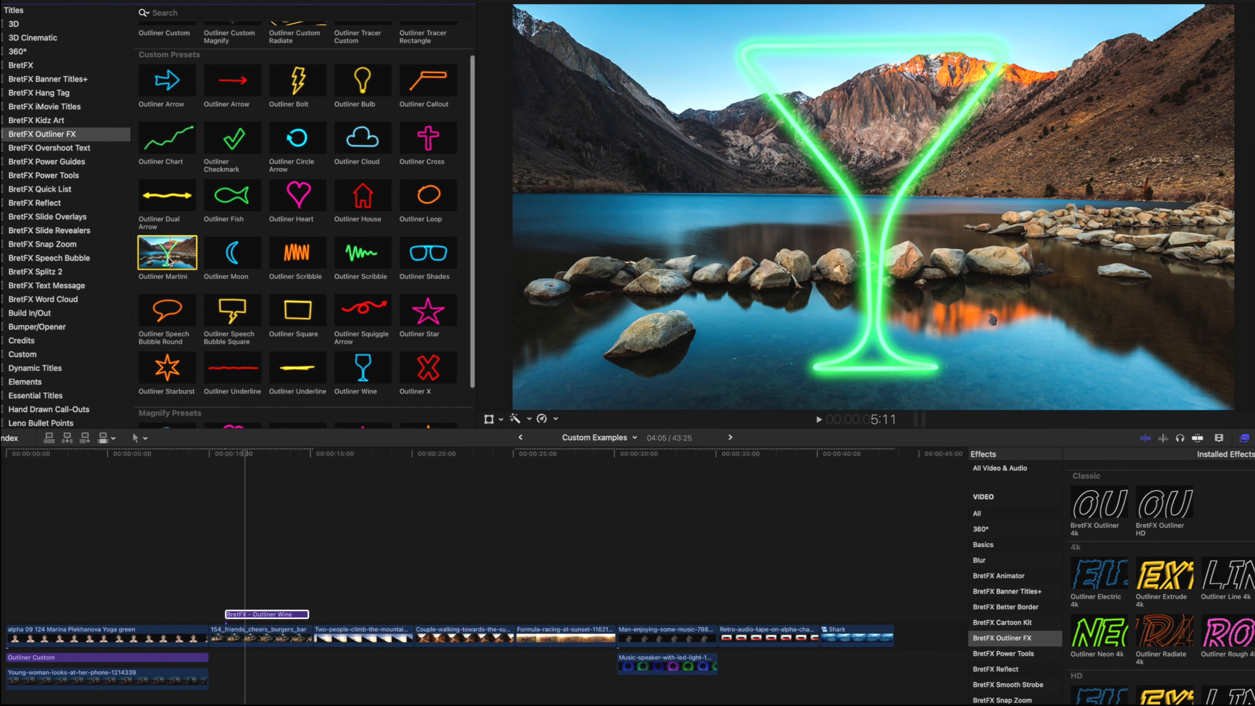
left_click_drag(169, 256, 239, 587)
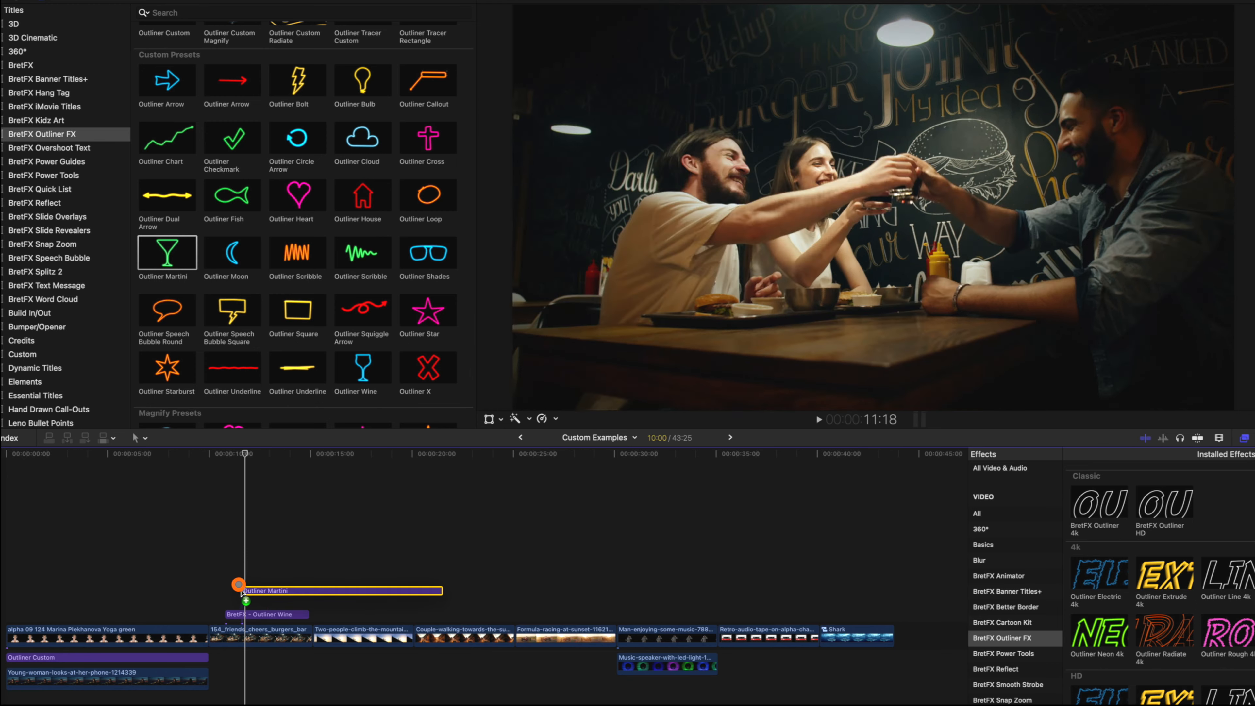
left_click_drag(435, 596, 307, 599)
- At about 13 seconds, shrink the martini glass outline, tilt it clockwise and place it opposite the wine glass beneath the text
left_click(272, 605)
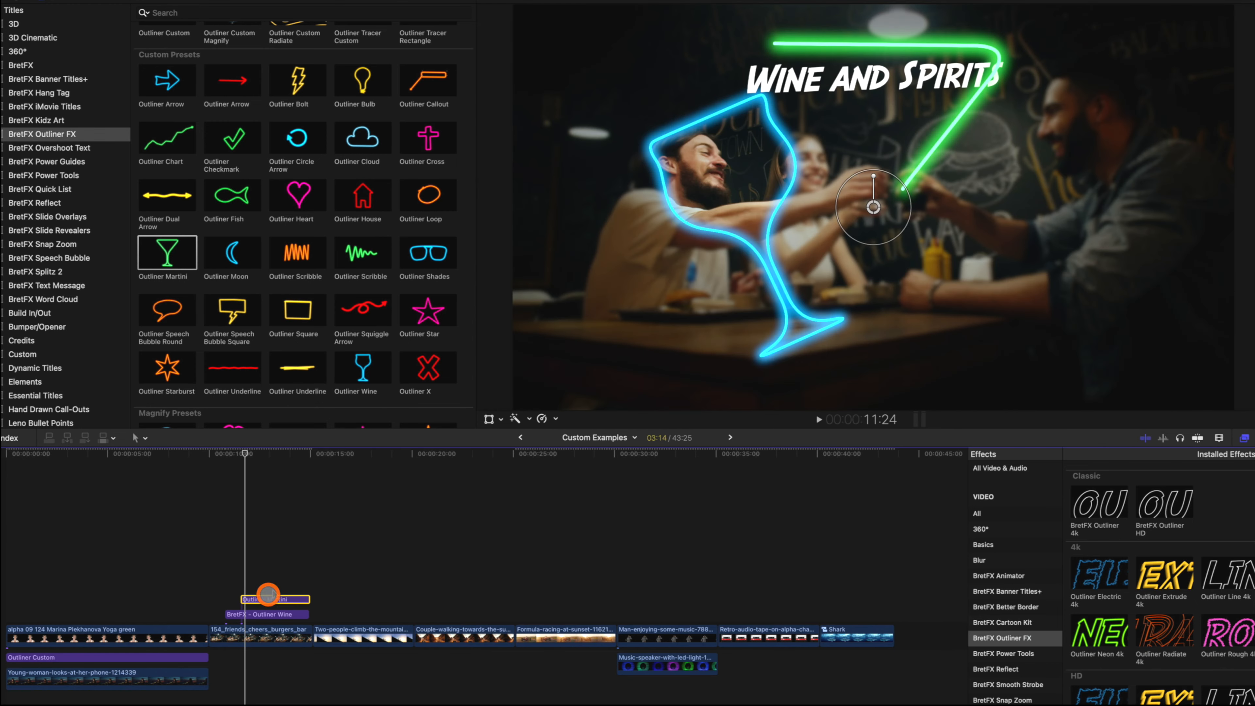
left_click_drag(246, 452, 269, 452)
left_click_drag(900, 184, 874, 209)
left_click_drag(945, 224, 963, 232)
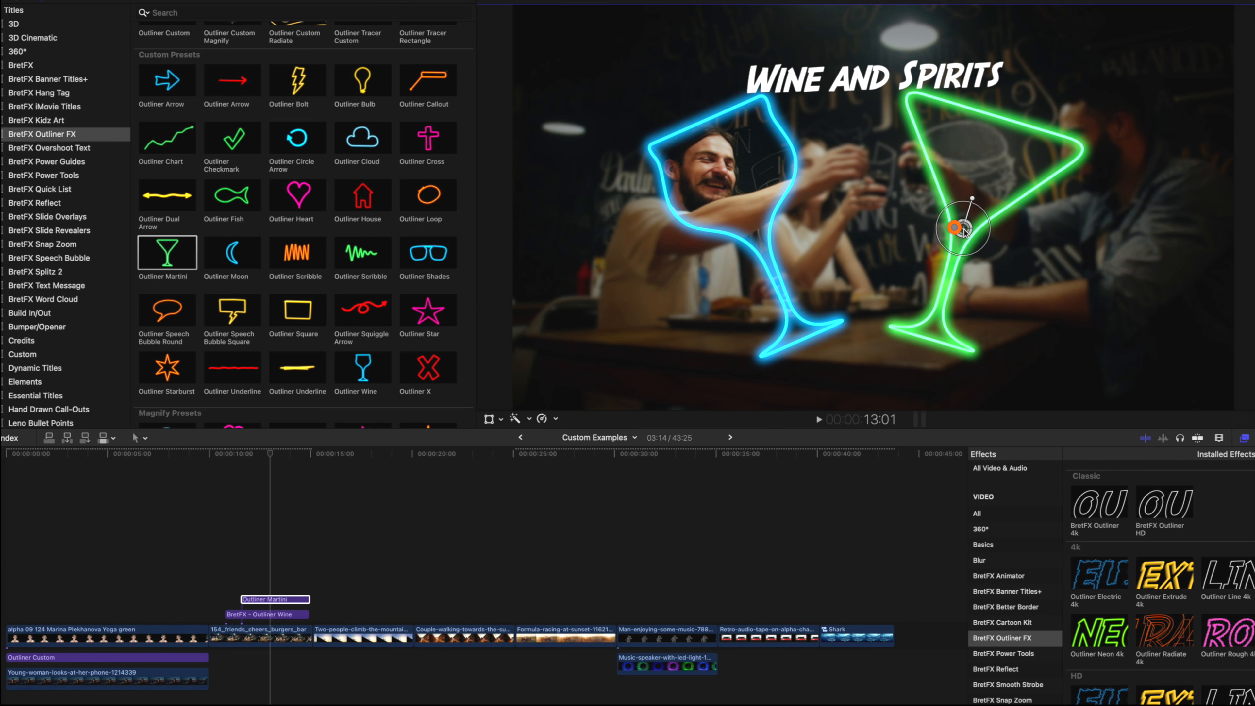
- Play the burger bar section to review the wine and martini animation, and park the playhead at 13:28
left_click(307, 636)
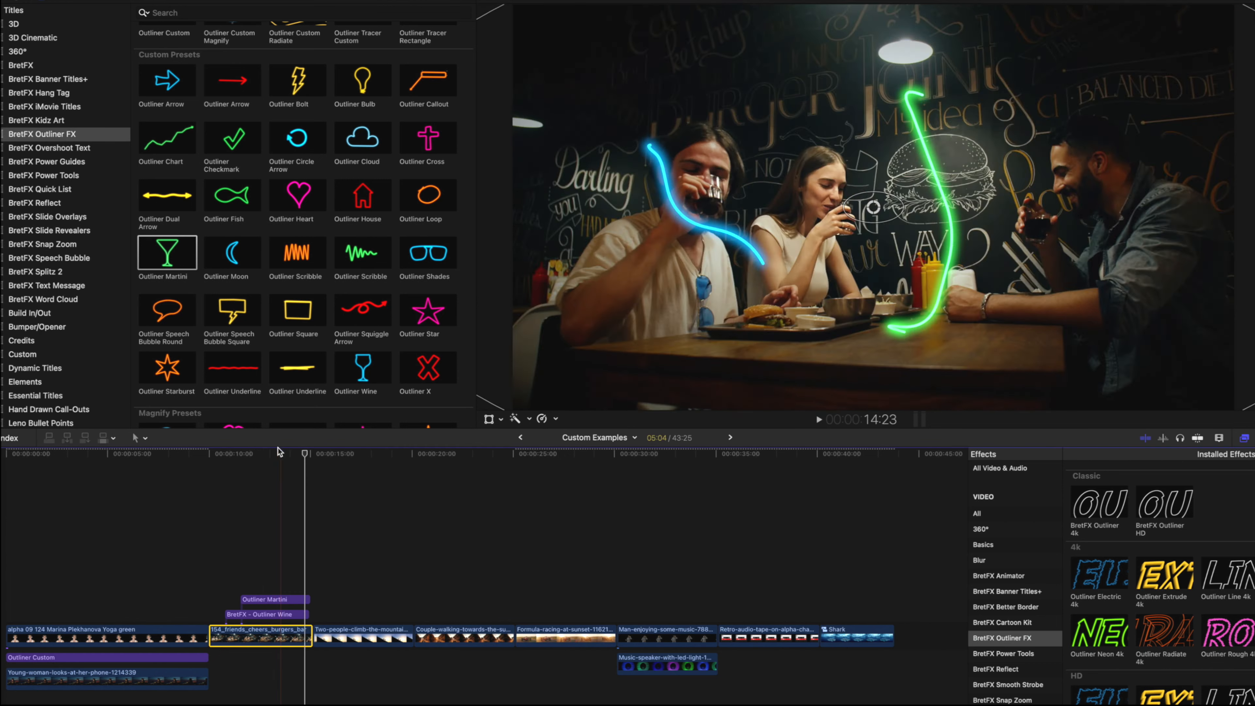
left_click_drag(278, 454, 216, 454)
key("space")
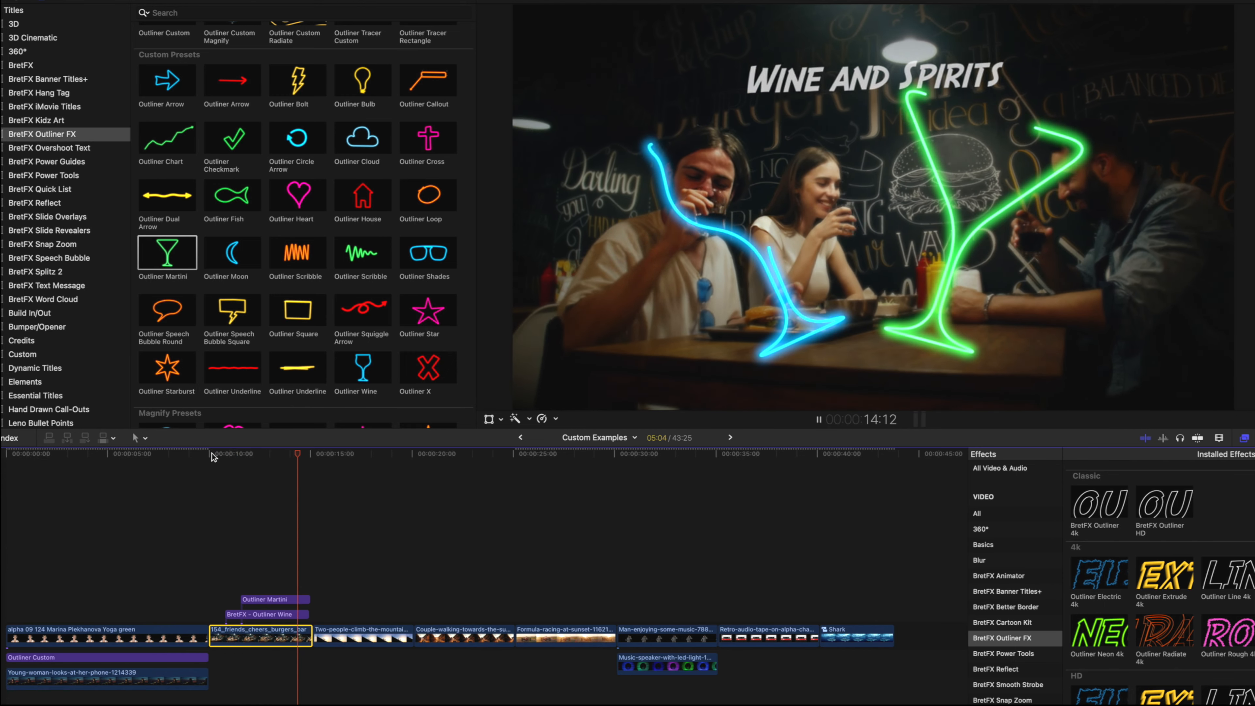
key("space")
left_click(287, 454)
left_click_drag(288, 455, 290, 454)
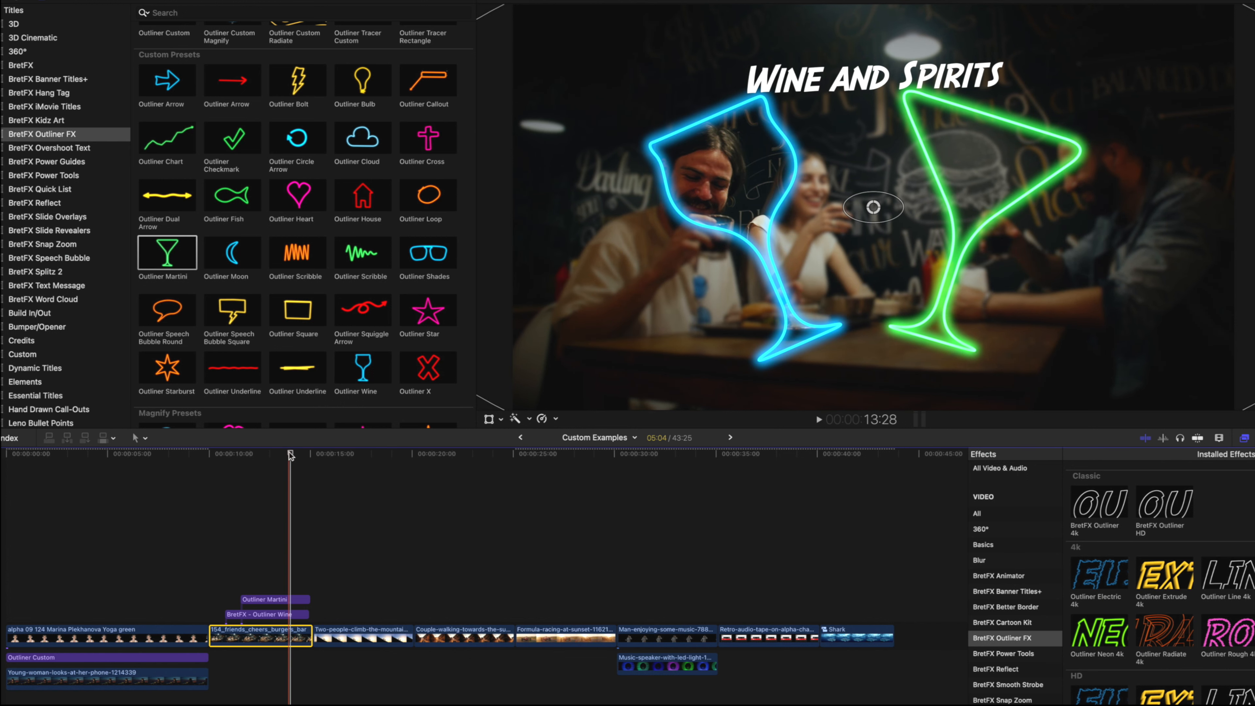